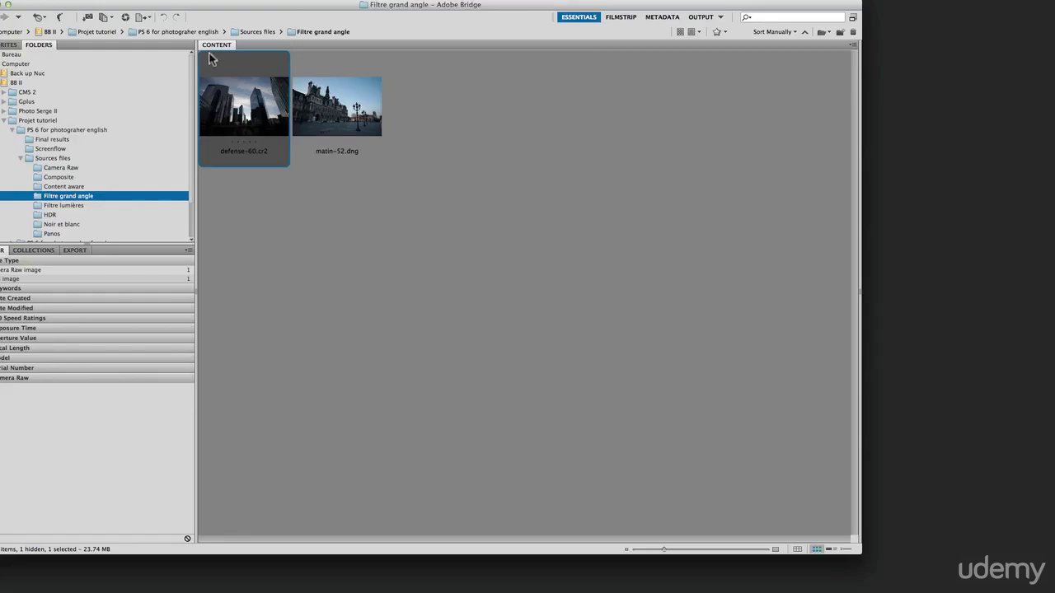
Step: Open the defense-60.cr2 raw photo from Bridge in Camera Raw
right_click(236, 106)
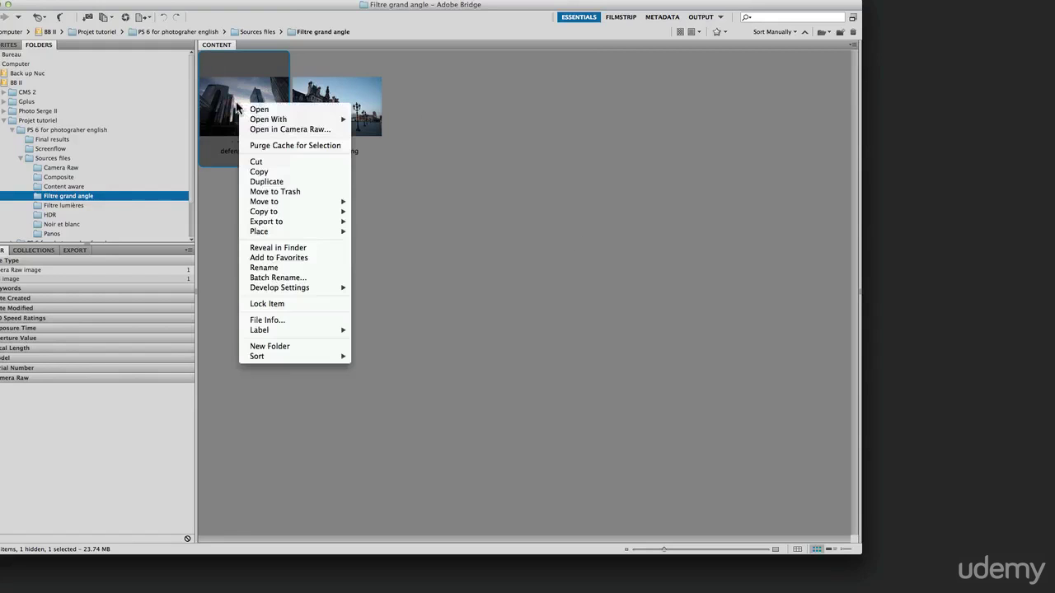
click(283, 129)
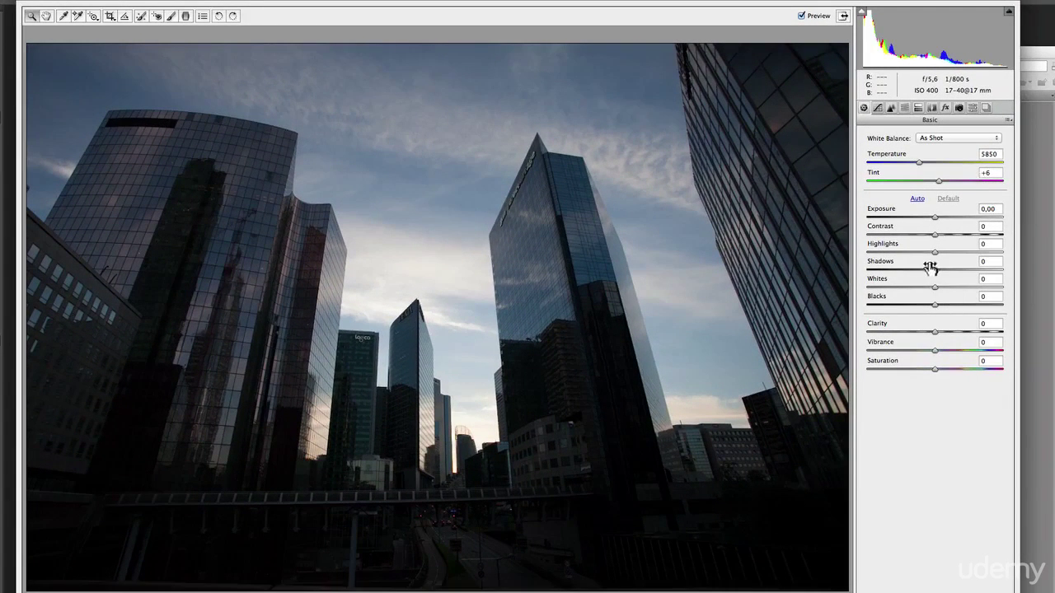
Step: In the Basic panel, set Shadows to +100, Highlights to -100 and Clarity to about +57
drag(937, 268, 1012, 266)
drag(934, 253, 865, 253)
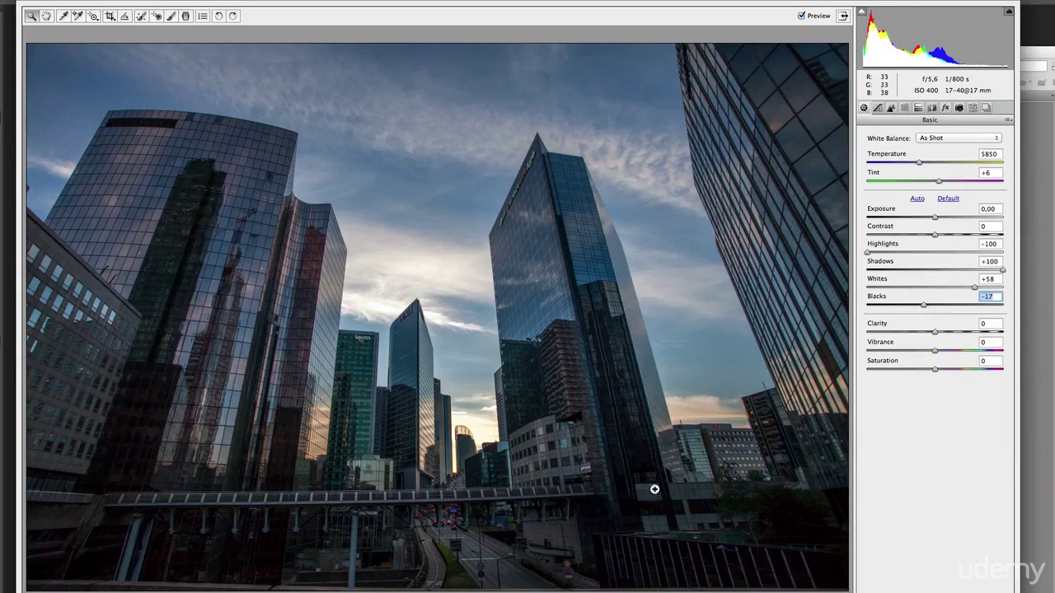
click(975, 330)
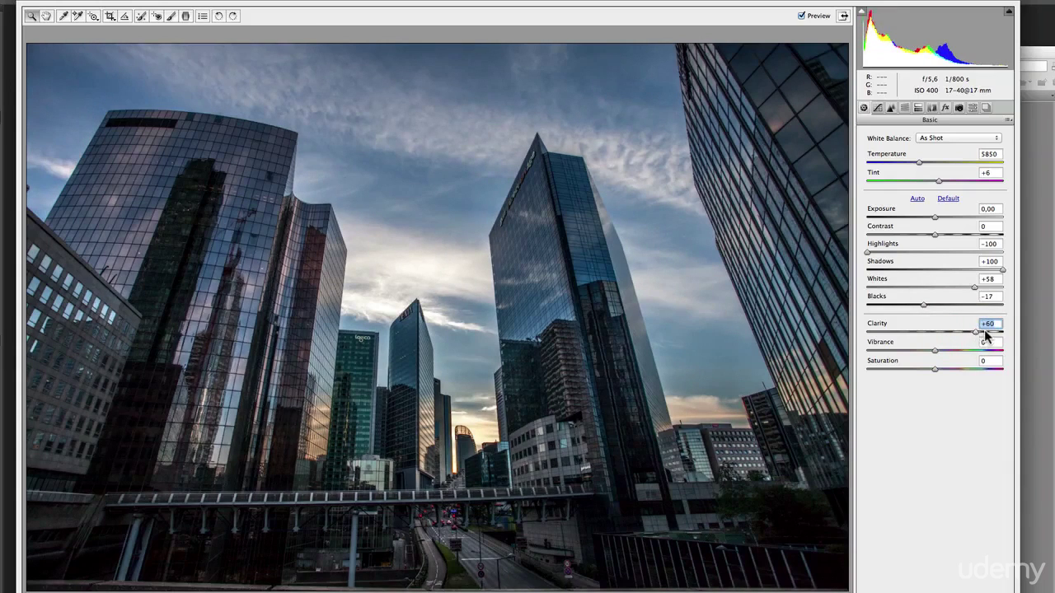
drag(986, 330, 974, 329)
Step: In HSL, boost Yellows saturation and shift the Oranges hue to -33
click(904, 108)
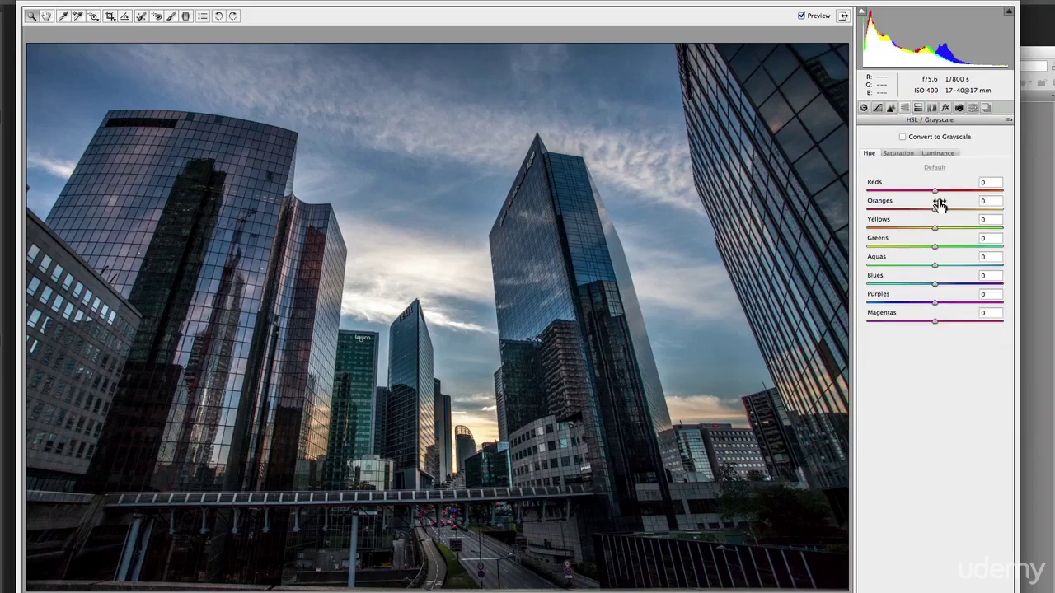
click(907, 154)
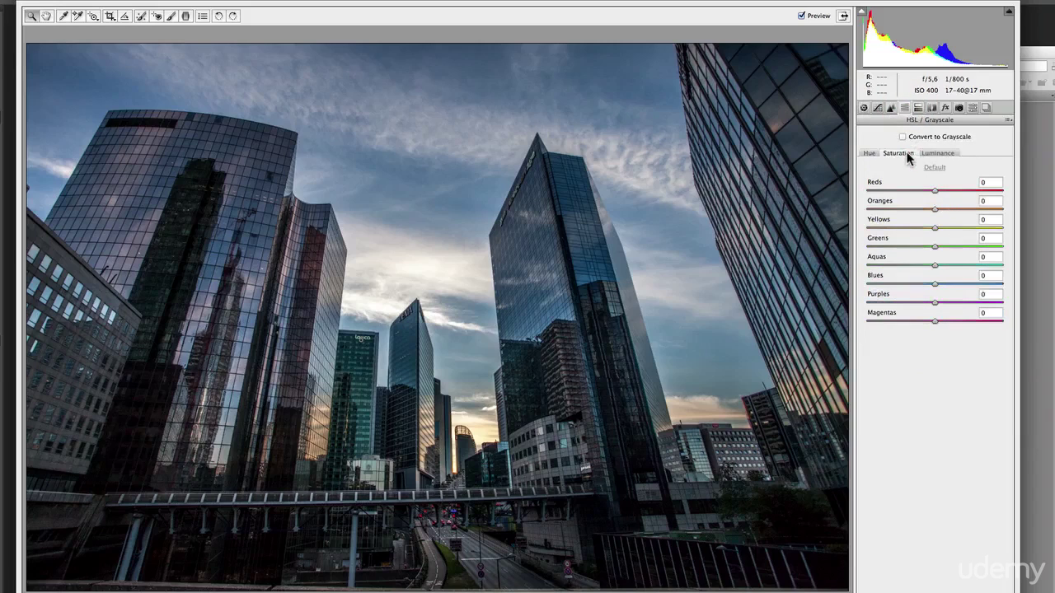
click(970, 227)
click(870, 154)
drag(936, 210, 918, 231)
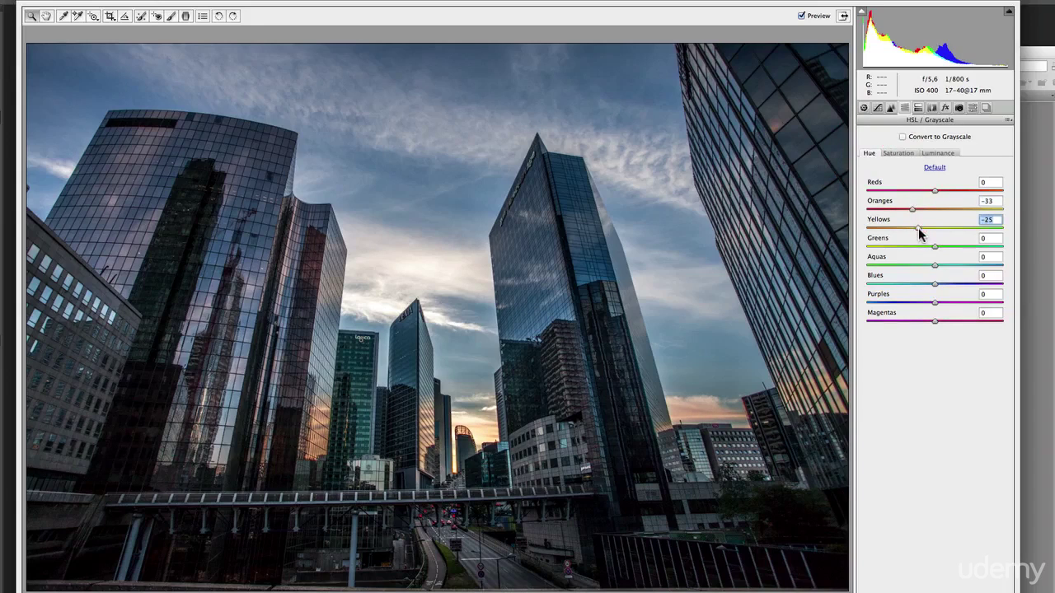
click(865, 107)
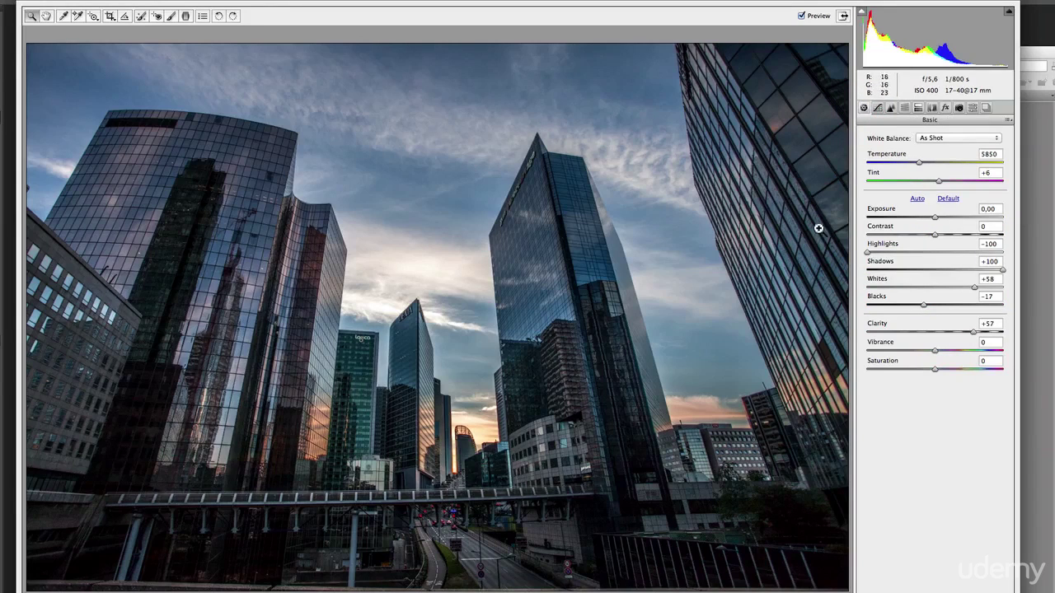
Step: Set Temperature to 6700, Tint to +17, Clarity to +77 and Exposure to +0.10
drag(921, 168, 930, 166)
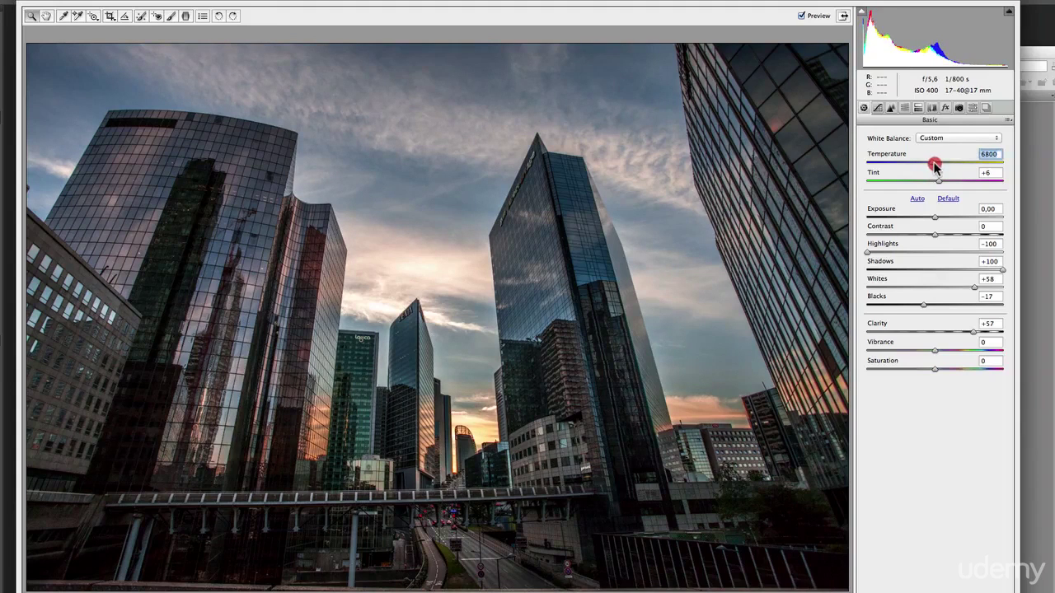
drag(938, 180, 947, 187)
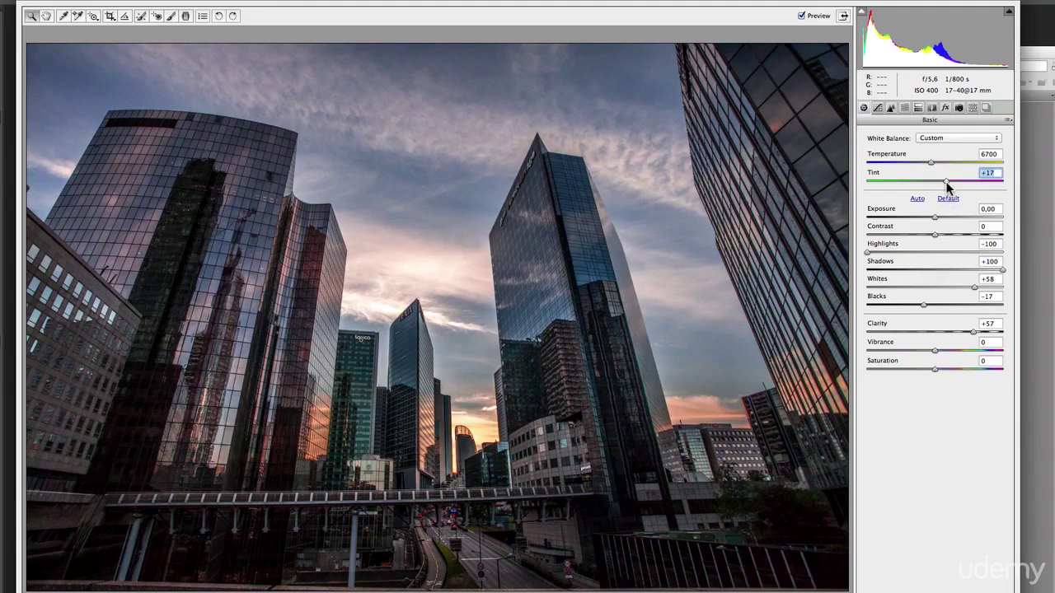
click(988, 331)
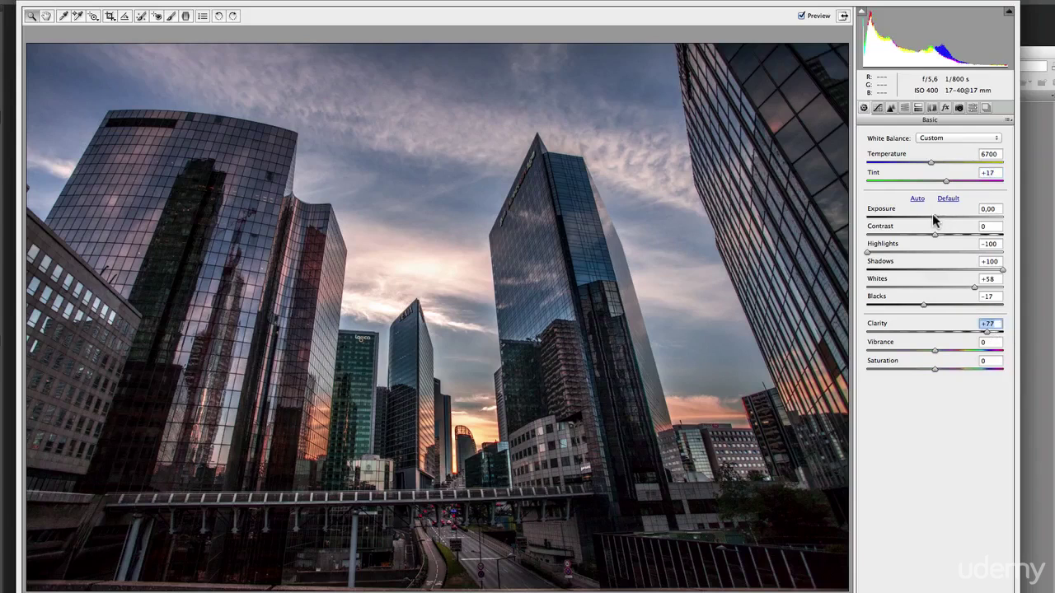
drag(934, 217, 936, 217)
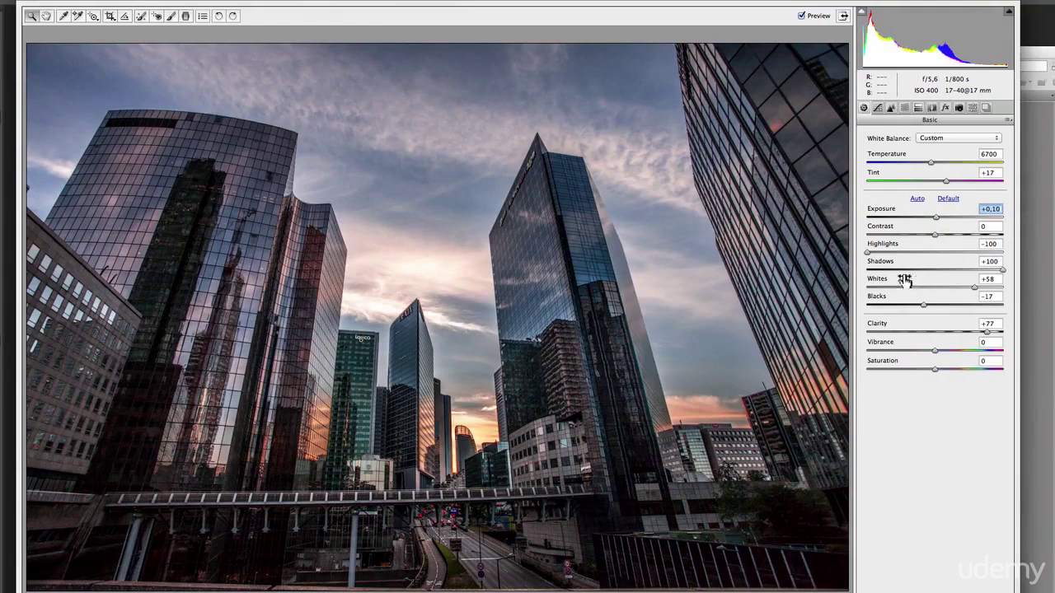
click(1004, 271)
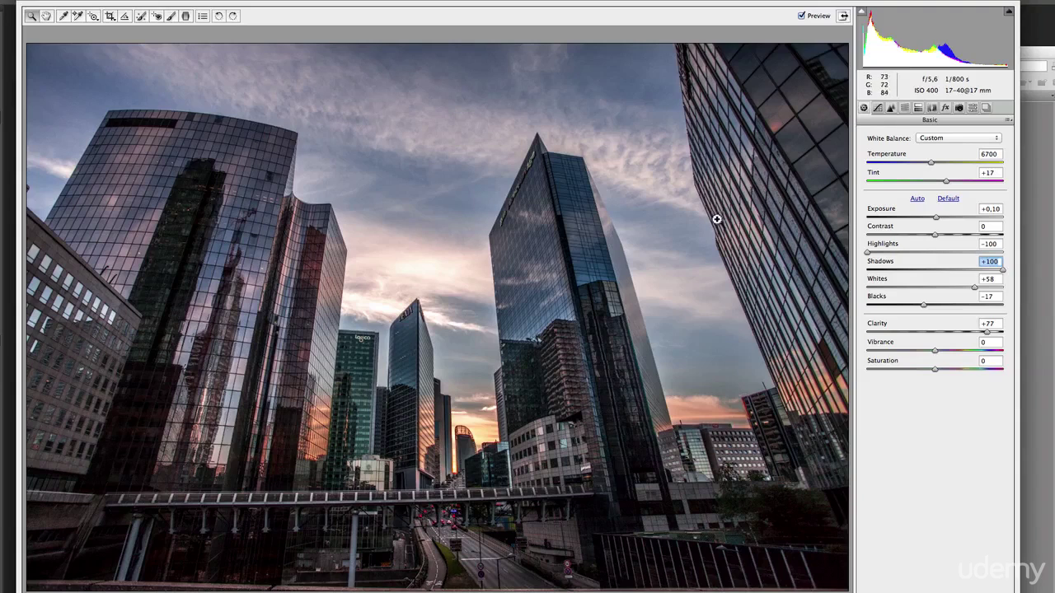
click(878, 107)
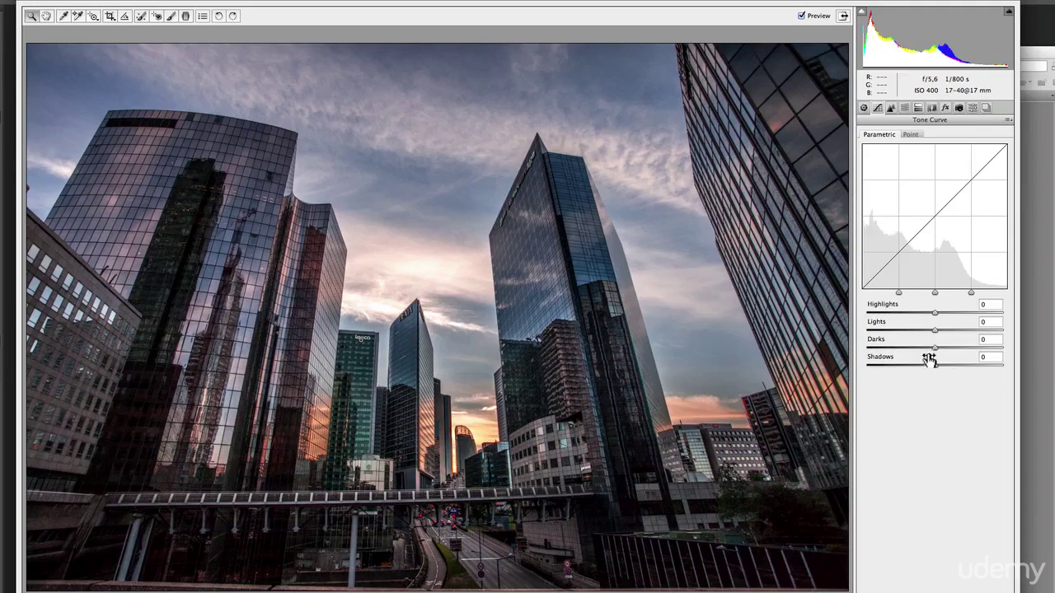
Step: Set the Parametric tone curve to Highlights -8, Darks +9 and Shadows +25
mouse_move(935, 347)
mouse_down()
mouse_move(957, 349)
mouse_move(934, 349)
mouse_move(937, 366)
mouse_move(1002, 370)
mouse_move(951, 371)
mouse_move(944, 352)
mouse_up()
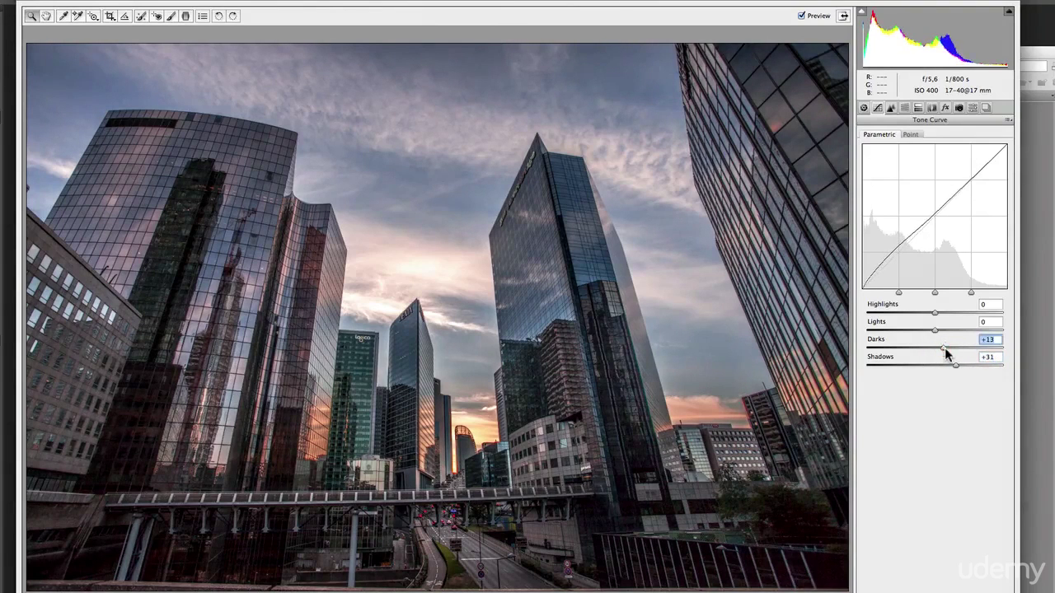
drag(935, 315, 941, 347)
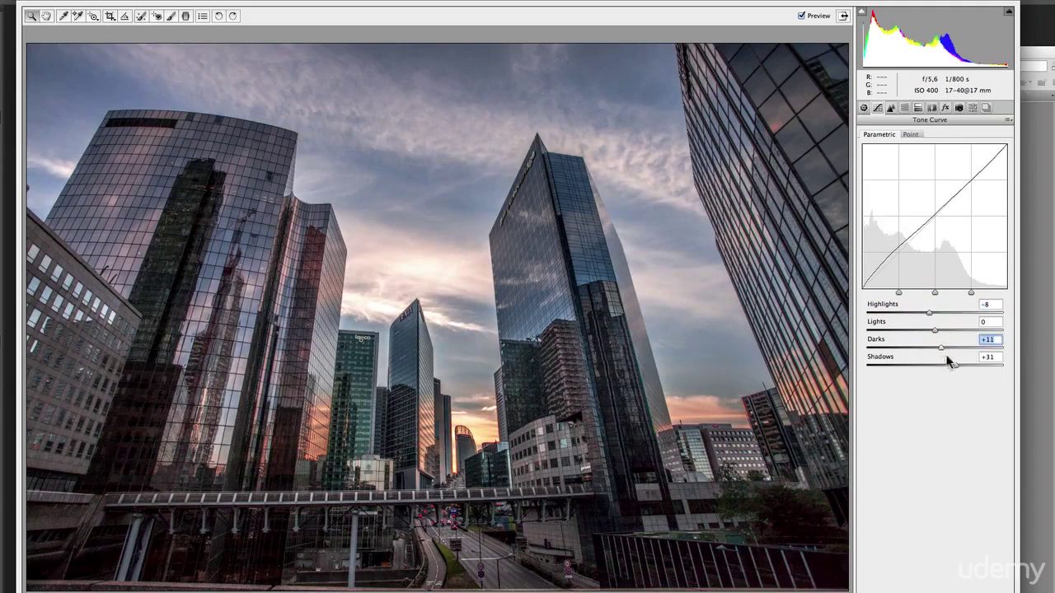
click(956, 367)
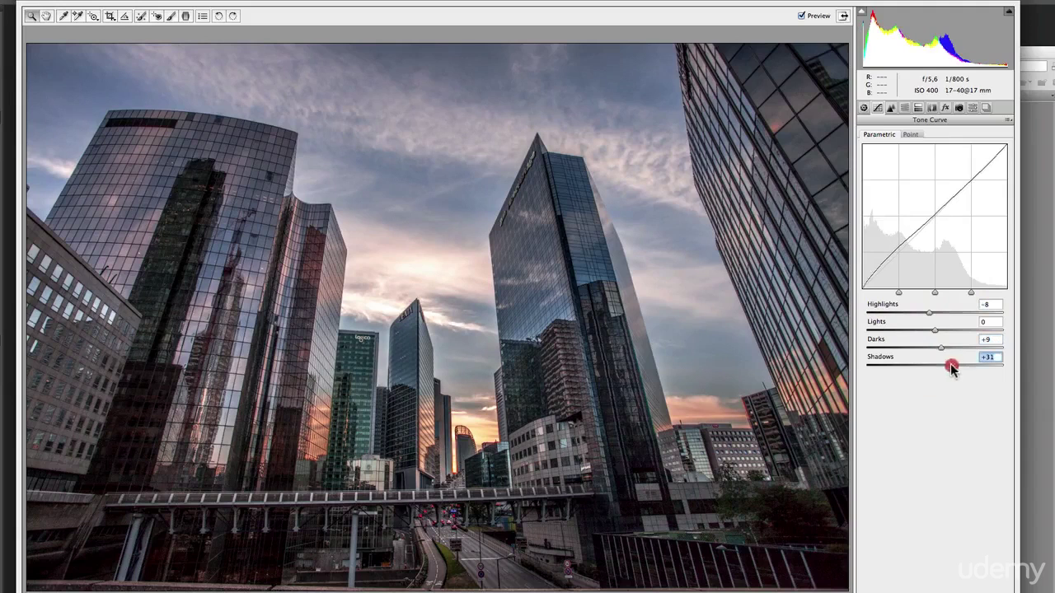
click(863, 108)
Step: Raise Vibrance and Contrast to +33 each
drag(936, 351, 958, 354)
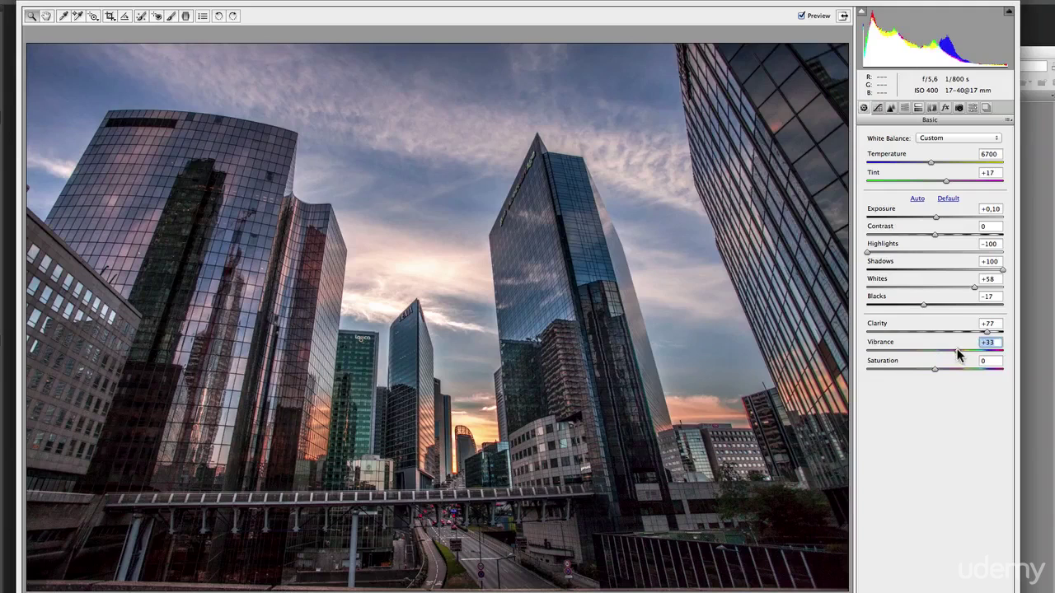
drag(936, 236, 957, 238)
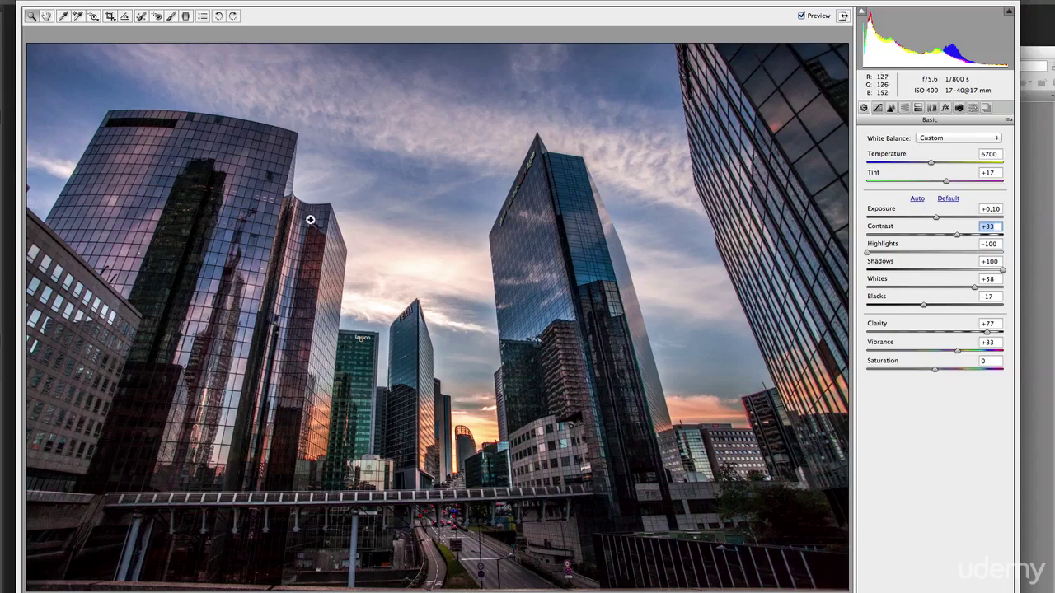
click(931, 111)
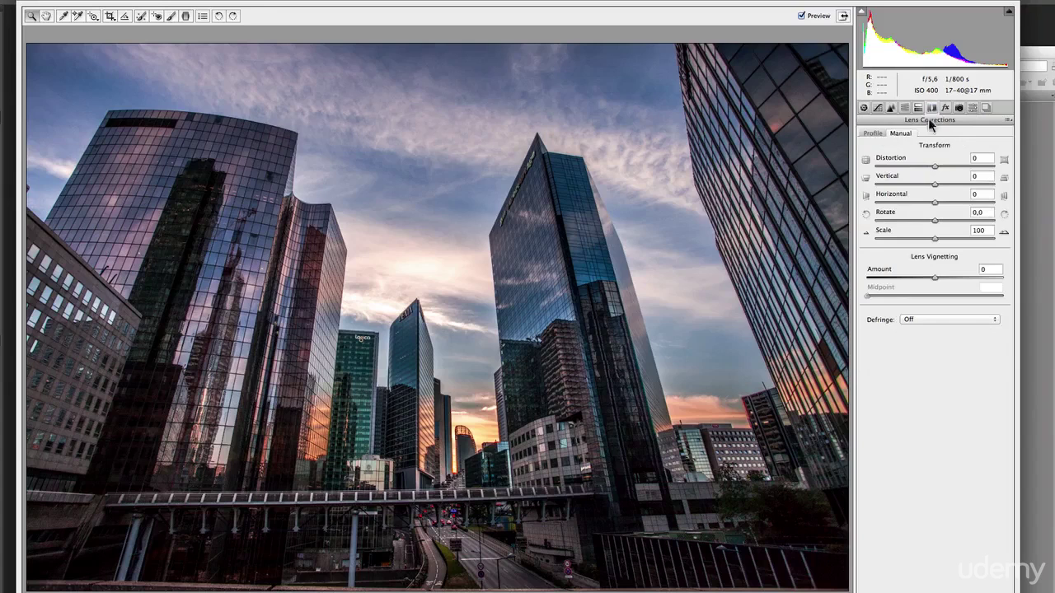
Step: Enable Lens Profile Corrections and Remove Chromatic Aberration in Lens Corrections
click(875, 134)
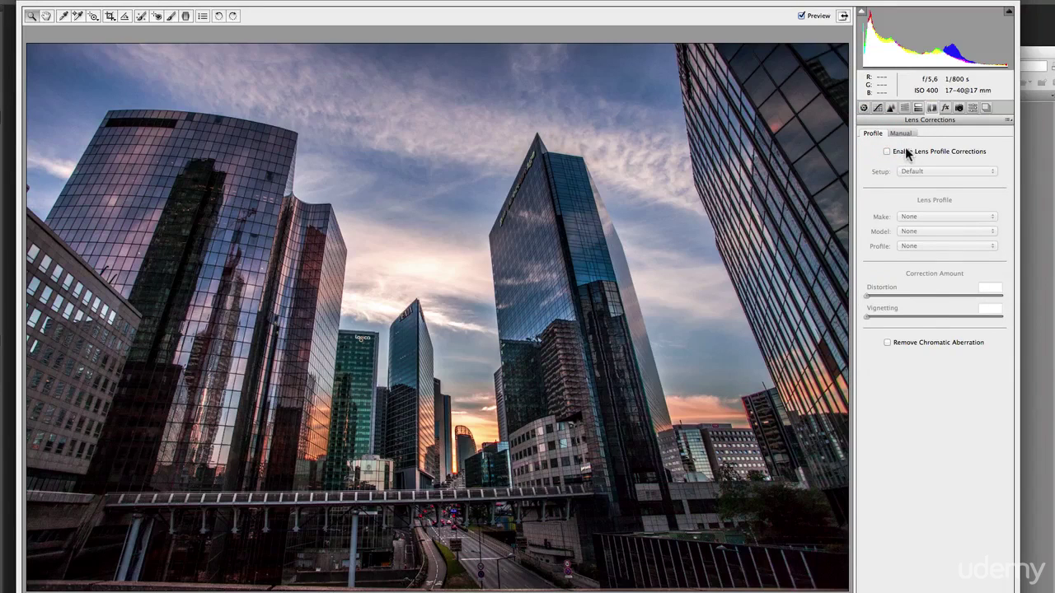
click(907, 153)
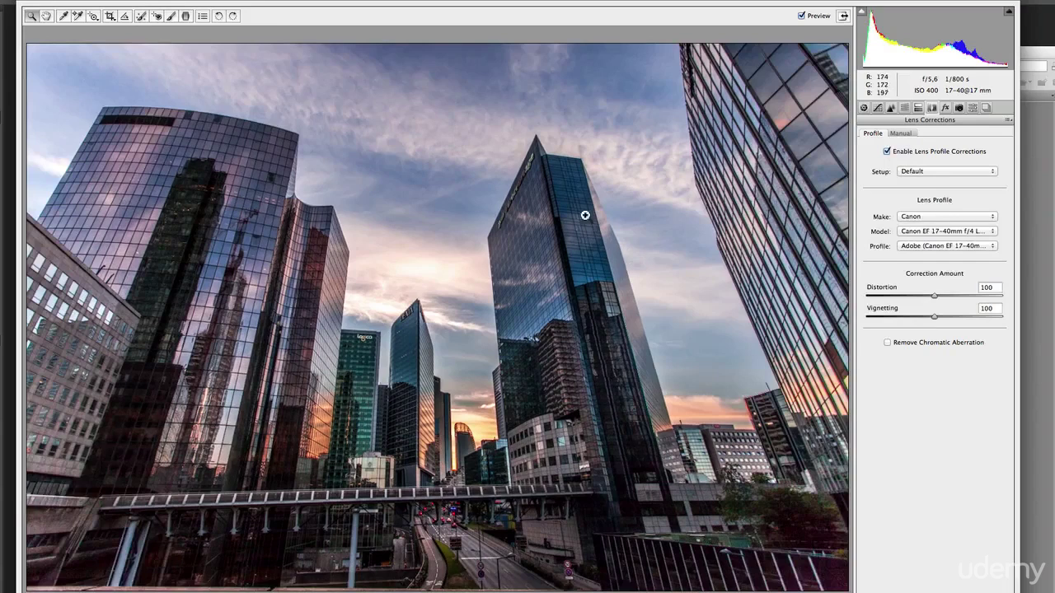
click(945, 350)
click(901, 133)
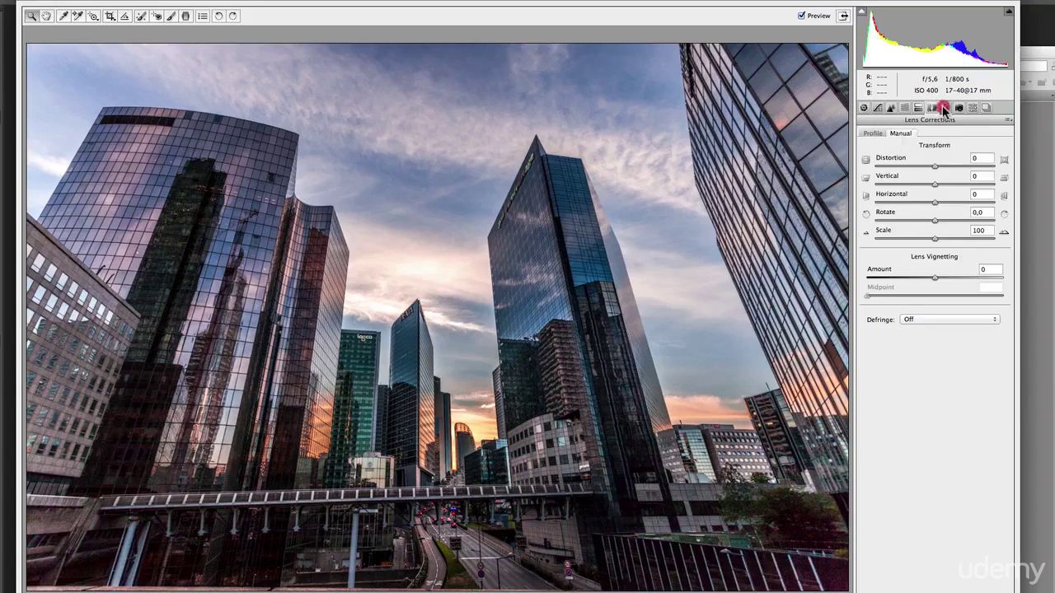
click(944, 108)
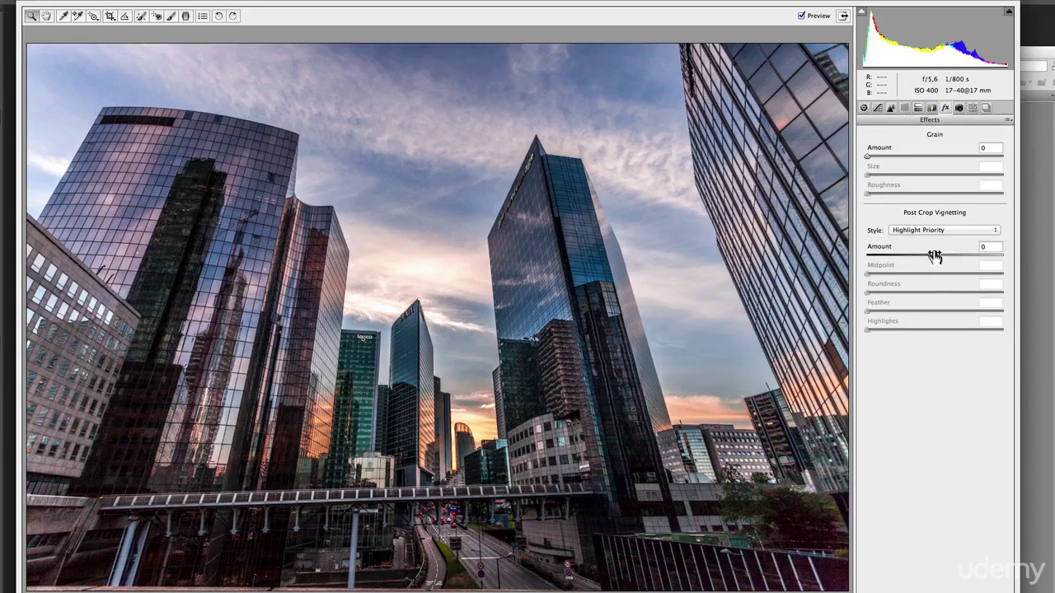
Step: Set Post Crop Vignetting Amount to -12 and send the image to Photoshop
drag(934, 256, 925, 256)
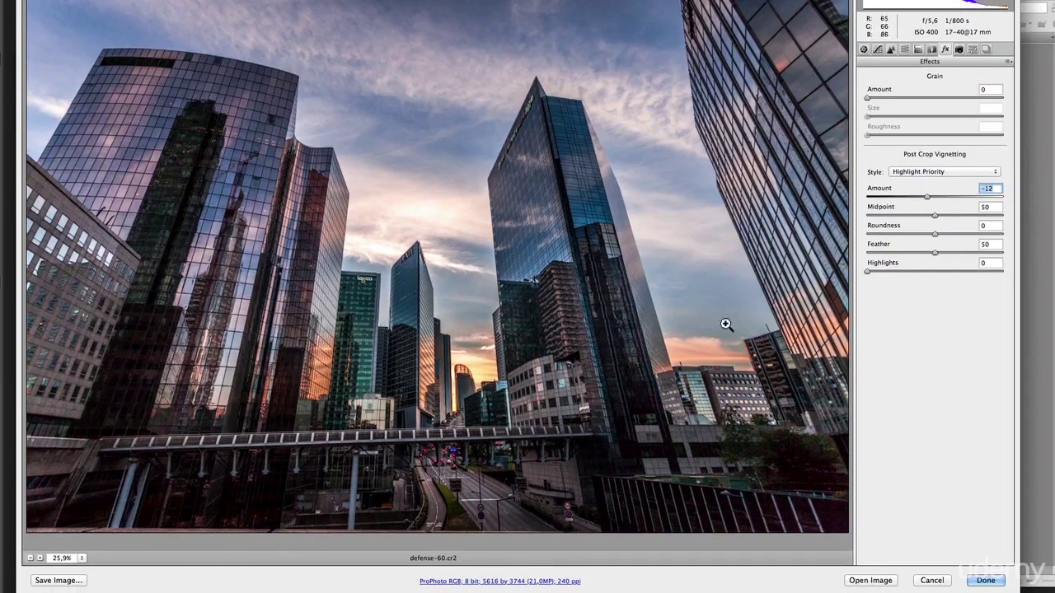
click(869, 581)
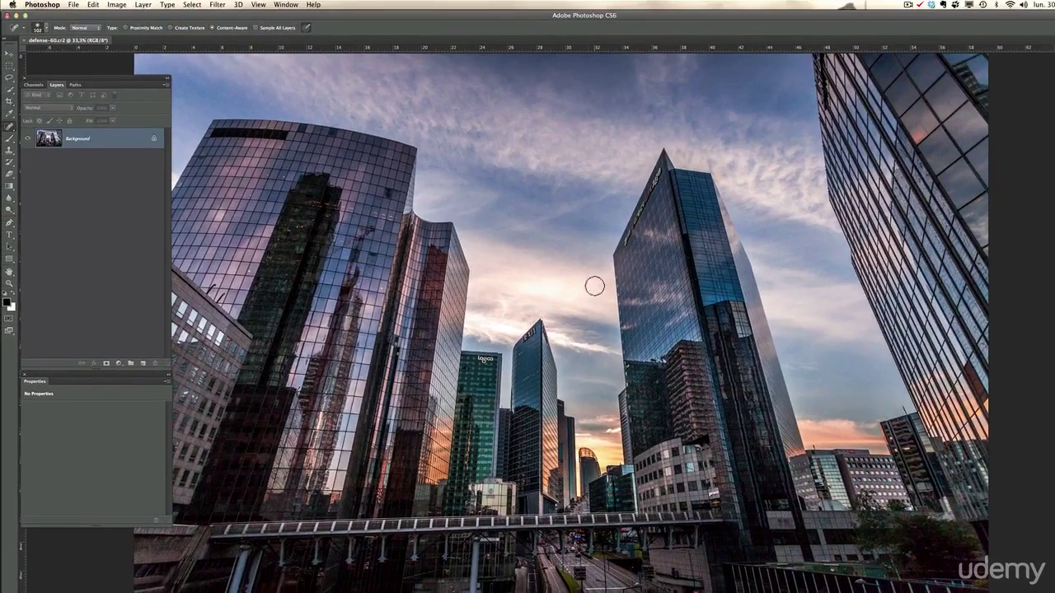
Step: Fit the photo to the window, duplicate the Background layer, and launch Adaptive Wide Angle
key(z)
alt+click(246, 297)
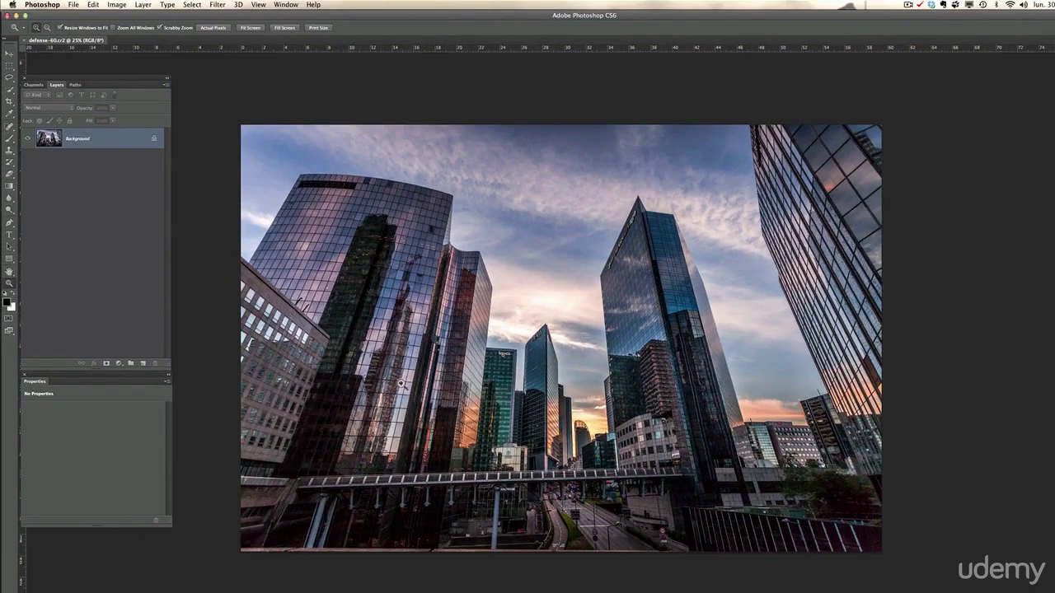
drag(104, 145, 141, 363)
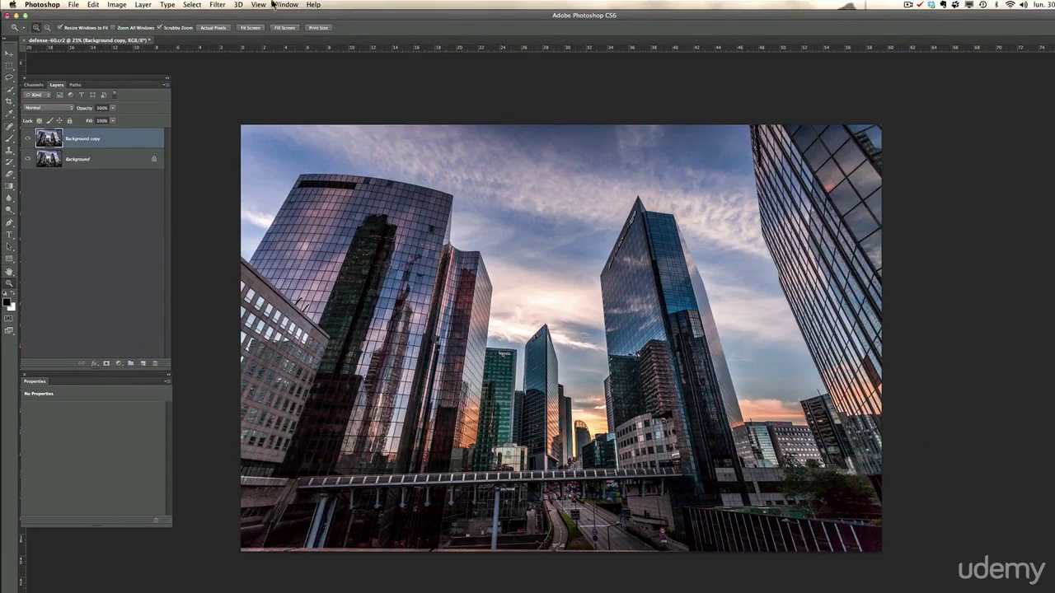
click(217, 6)
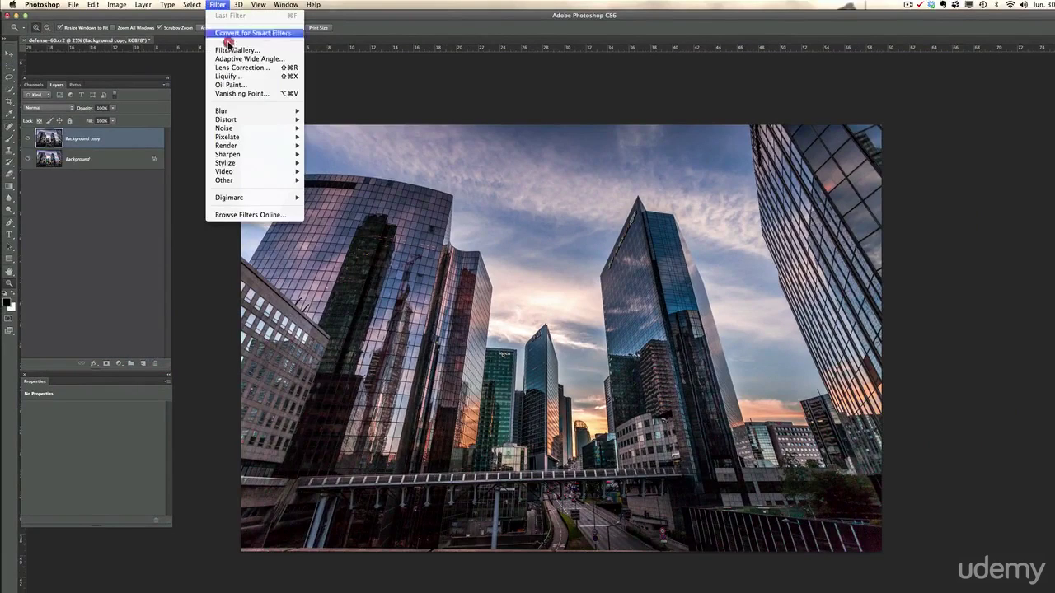
click(261, 60)
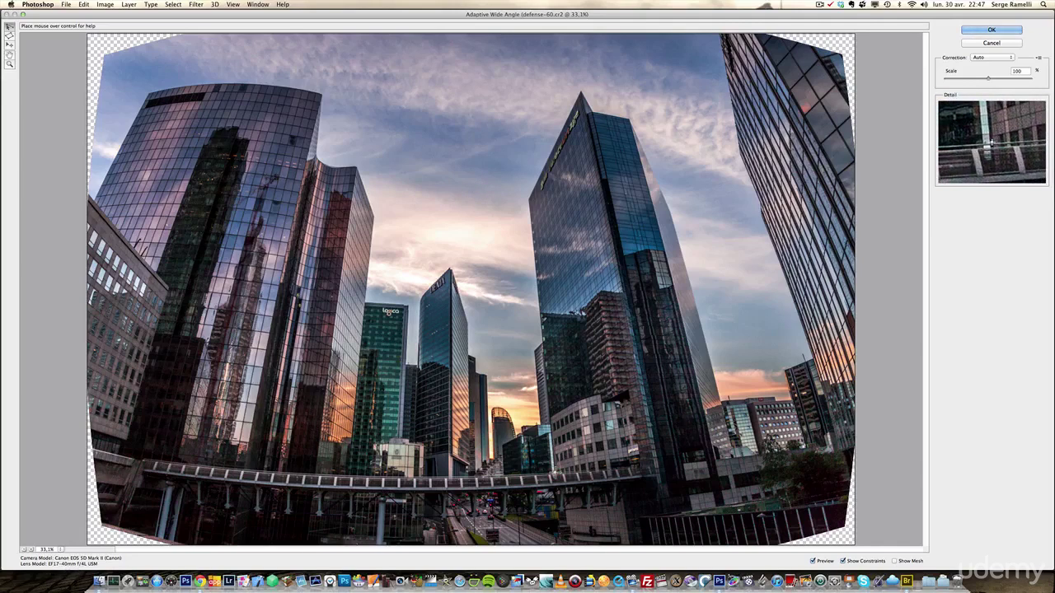
Step: Draw a constraint line along the central glass tower's edge and bring up its orientation choices
click(554, 473)
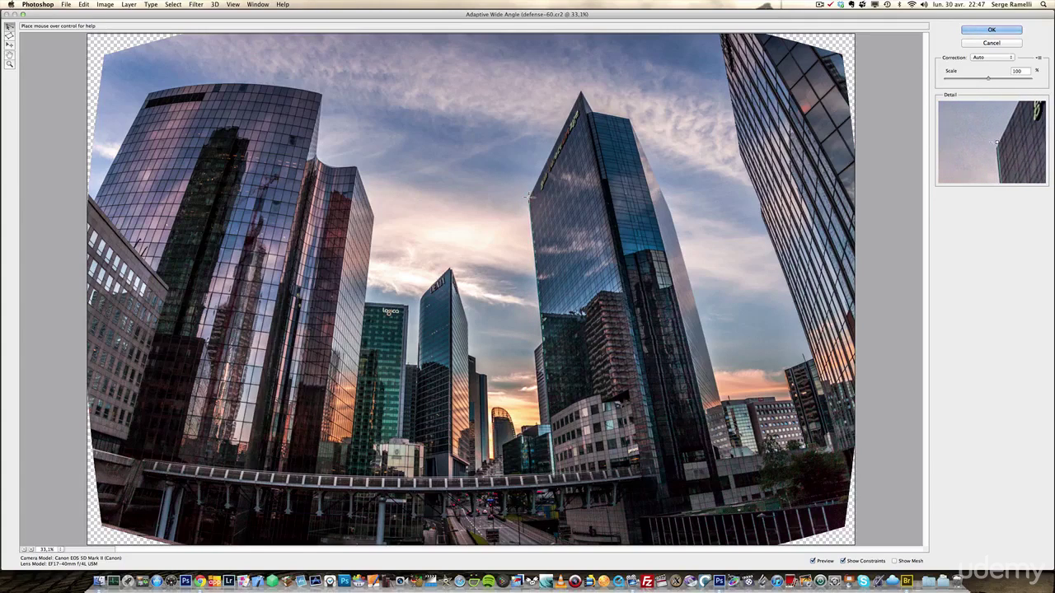
click(528, 198)
right_click(530, 198)
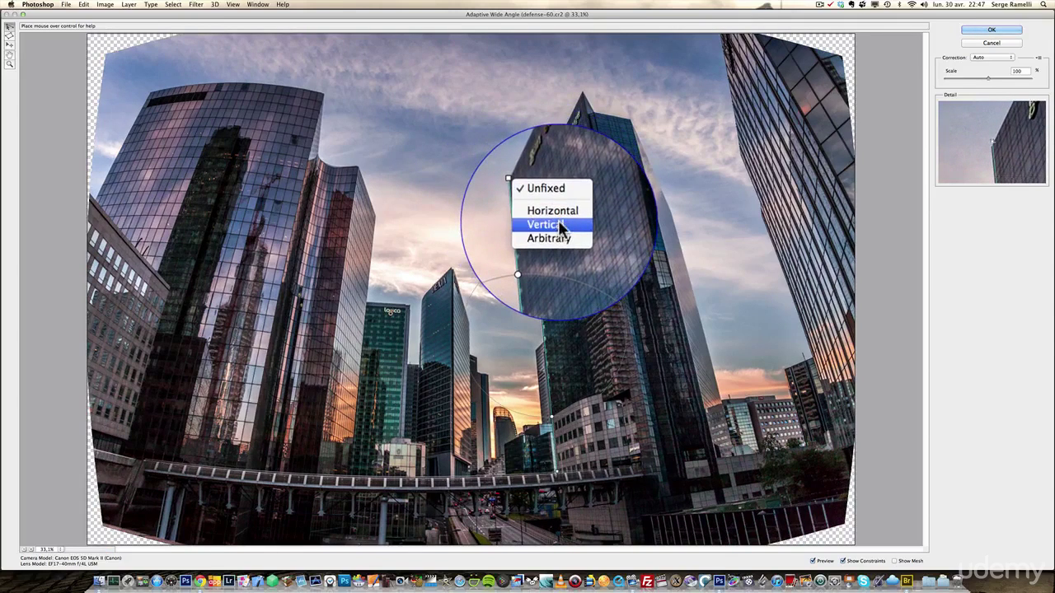
Step: Make the central tower constraint vertical and add a vertical constraint on the left building's edge
click(558, 223)
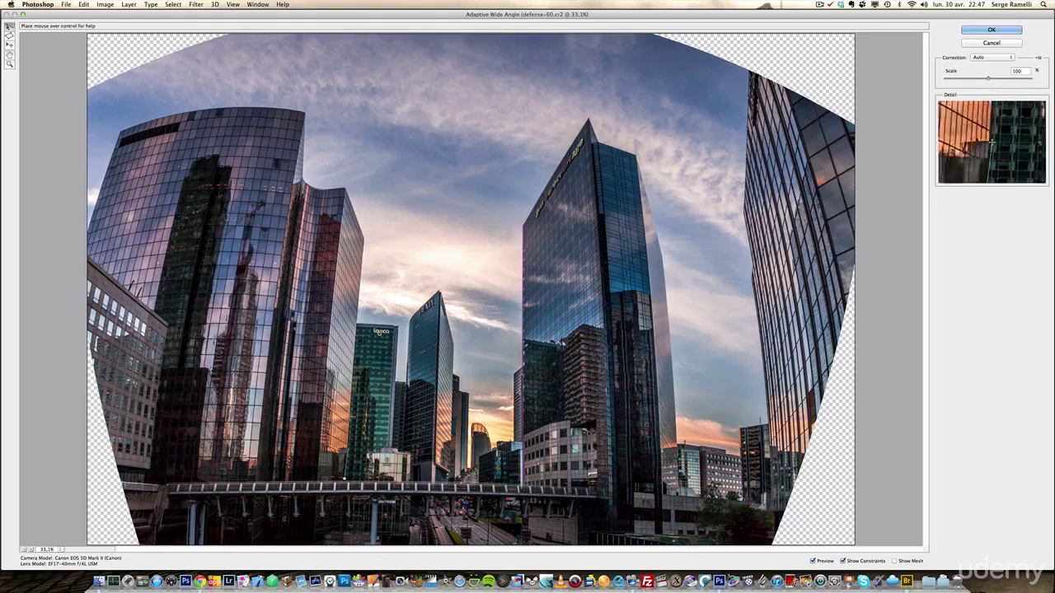
click(363, 236)
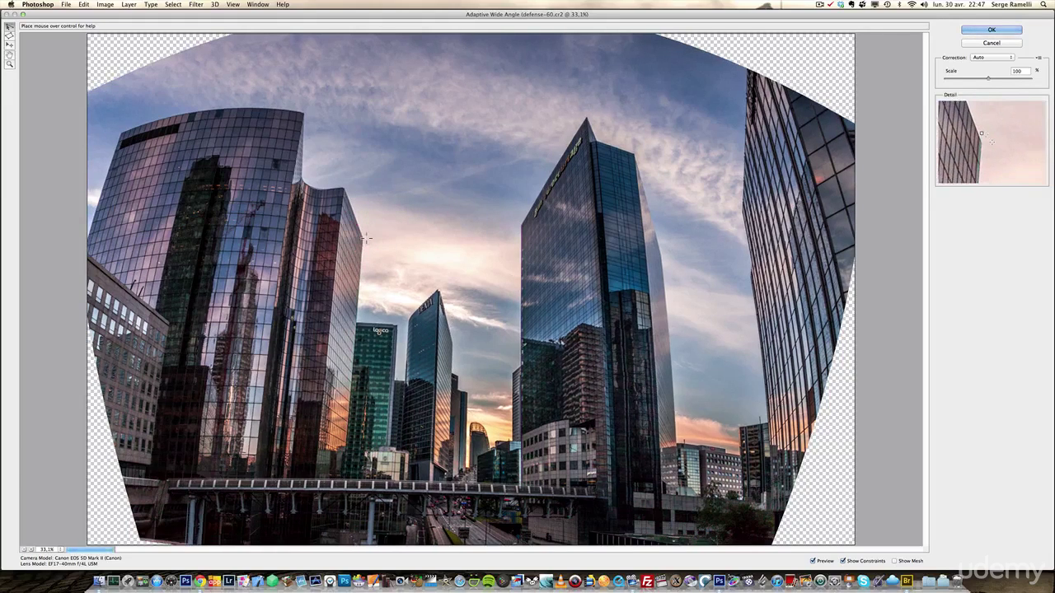
right_click(364, 239)
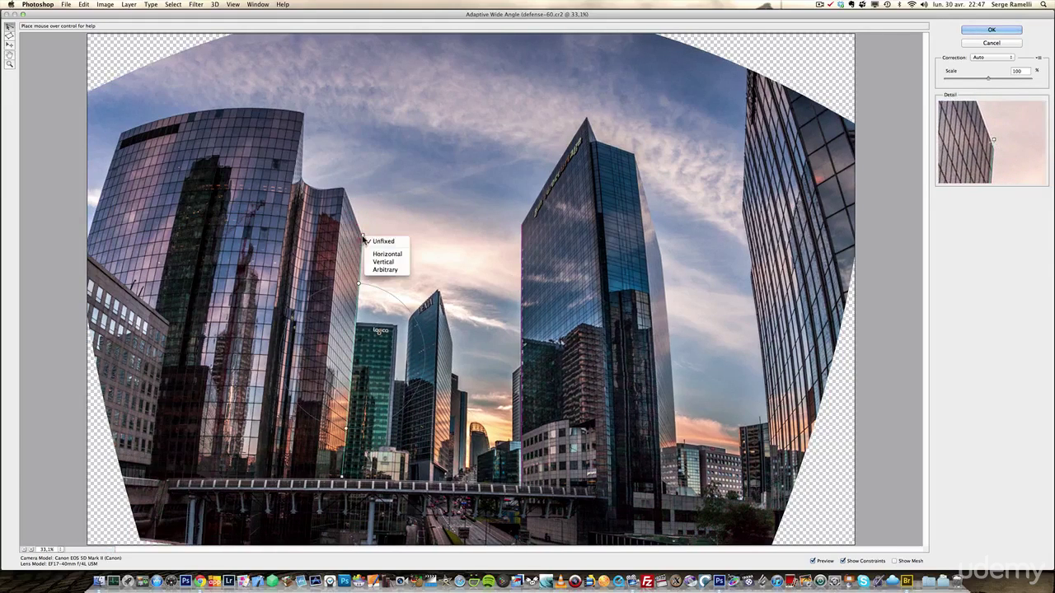
click(395, 262)
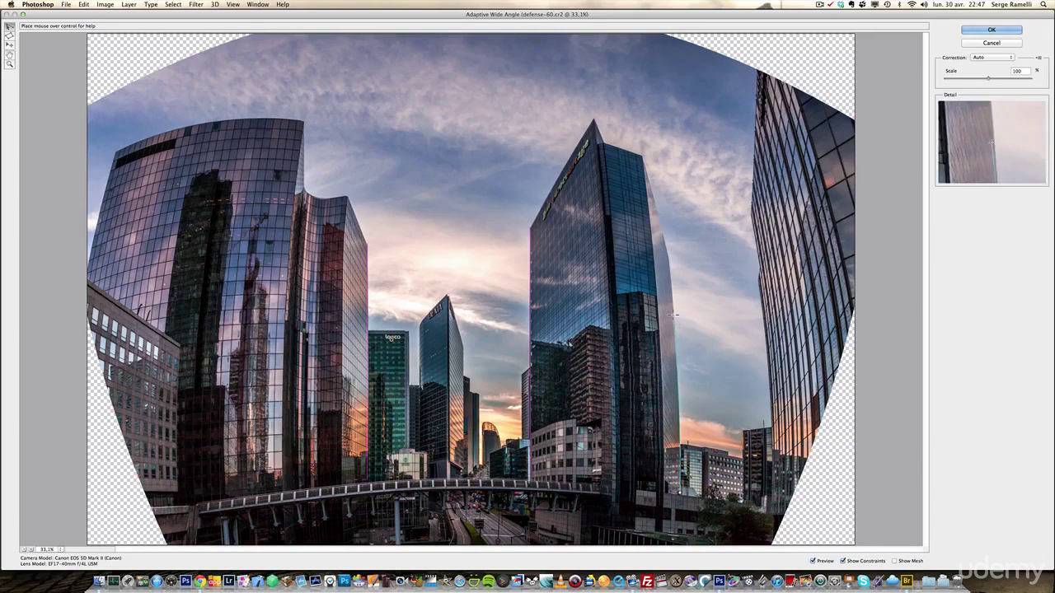
Step: Add a vertical constraint along the central tower's right edge
click(669, 255)
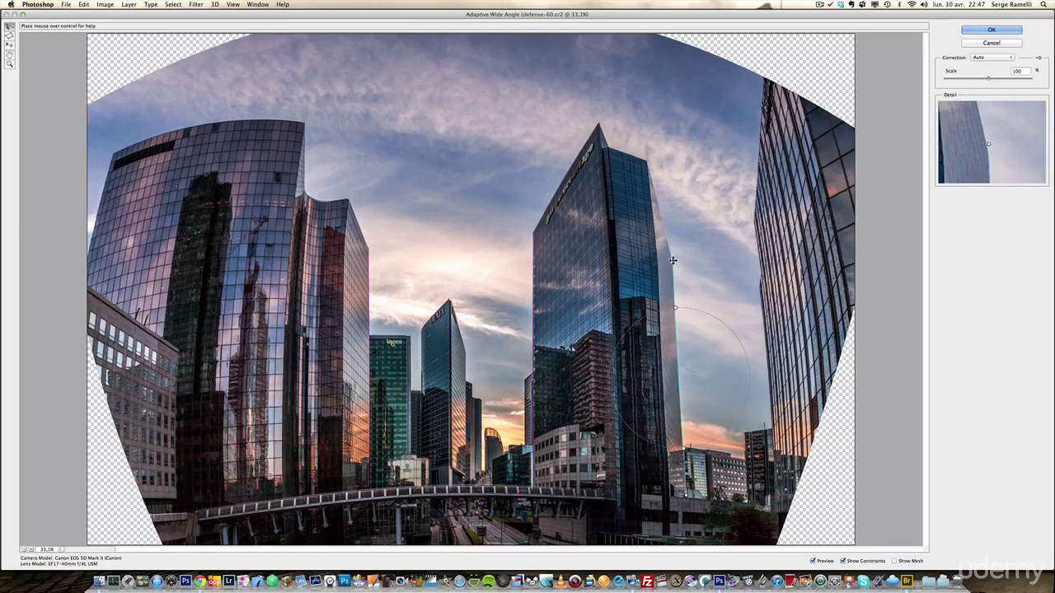
right_click(673, 260)
click(697, 285)
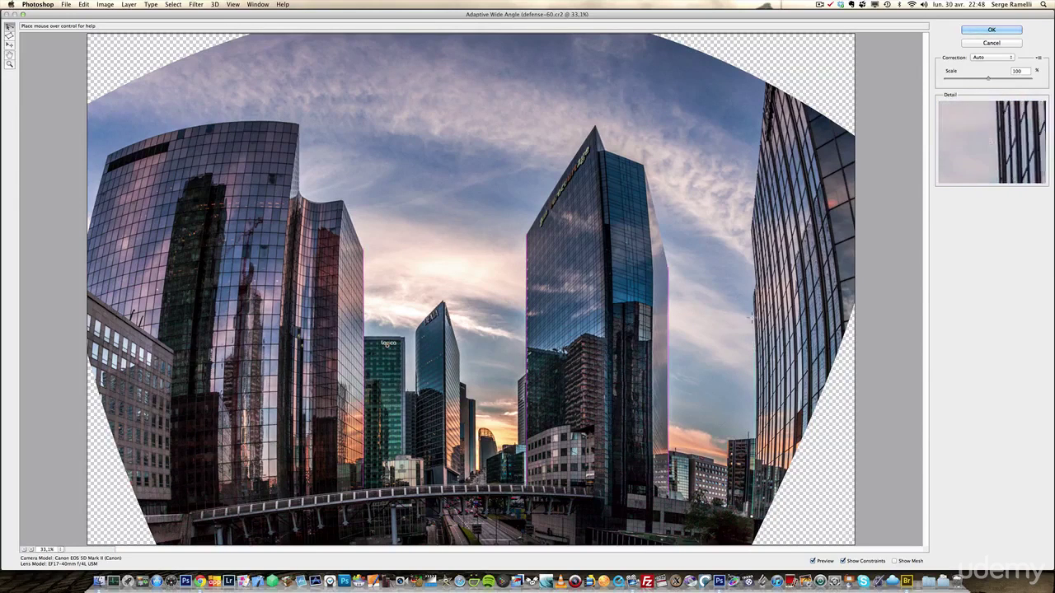
right_click(752, 293)
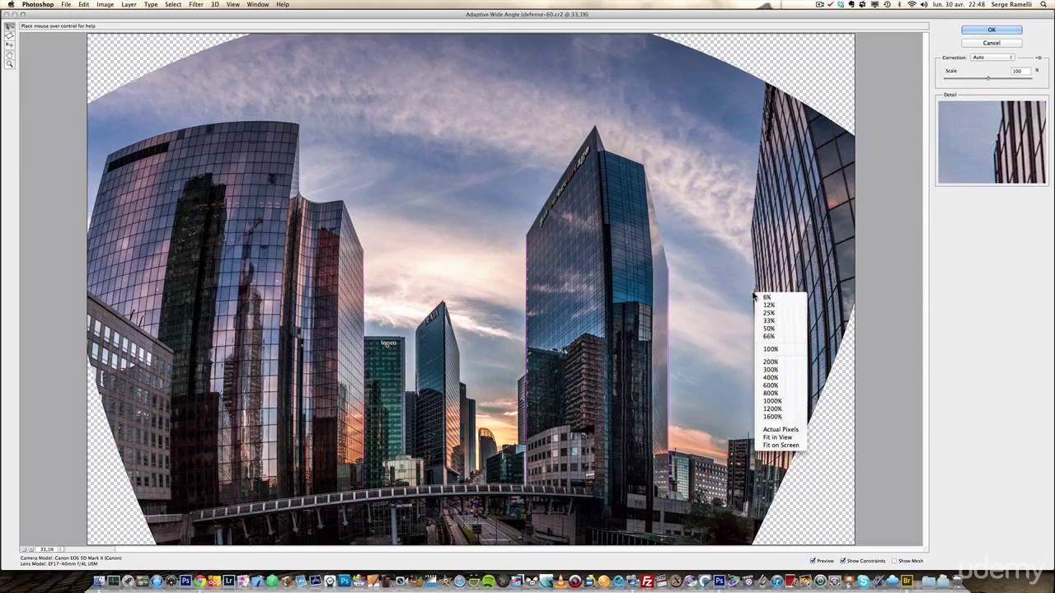
click(752, 292)
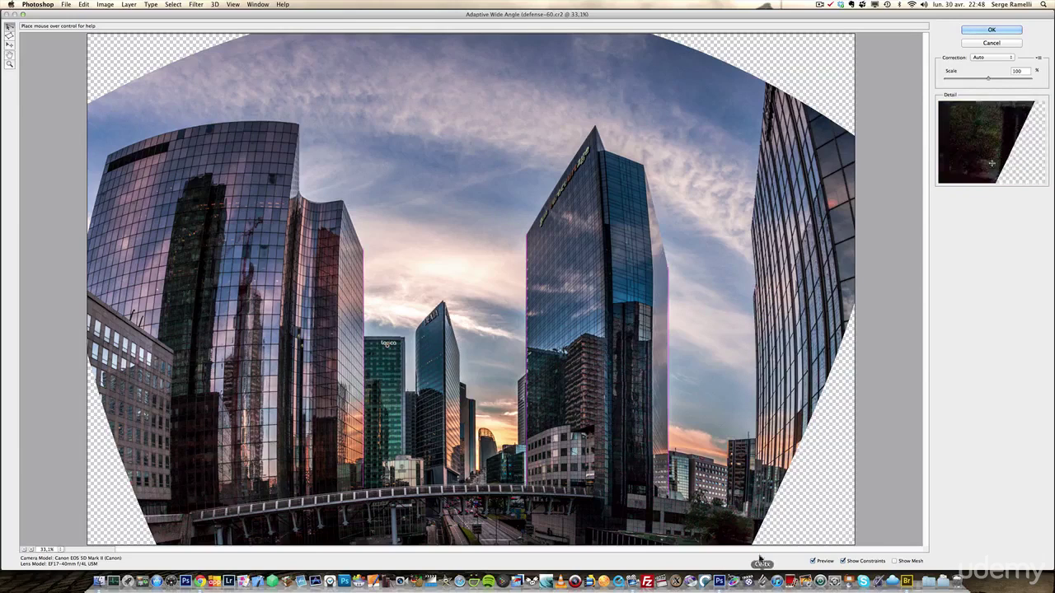
Step: Draw constraints along the right building's edges, setting one to horizontal
click(752, 507)
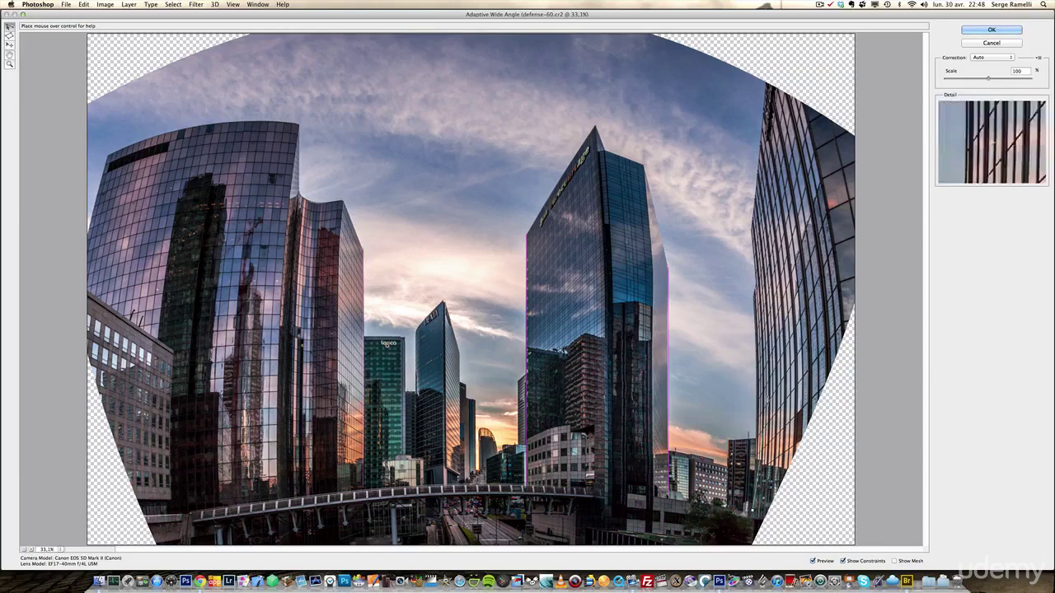
click(753, 290)
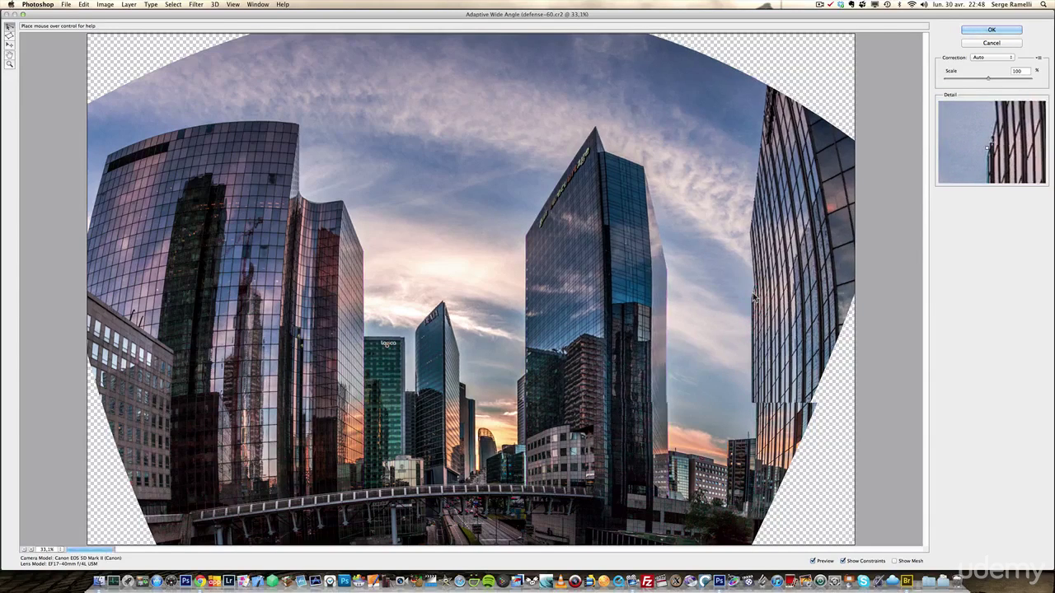
right_click(752, 295)
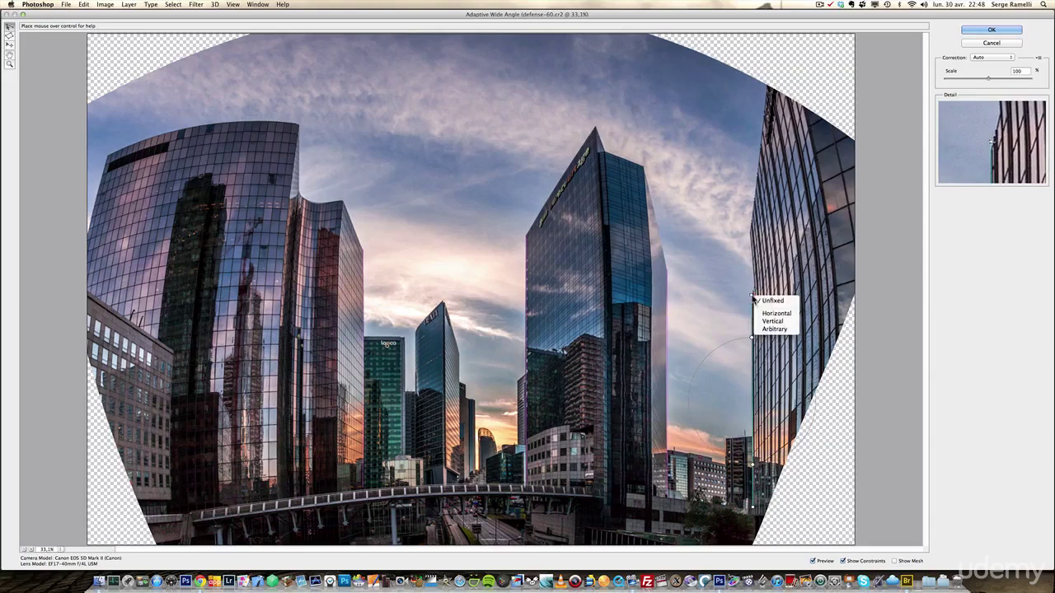
click(783, 321)
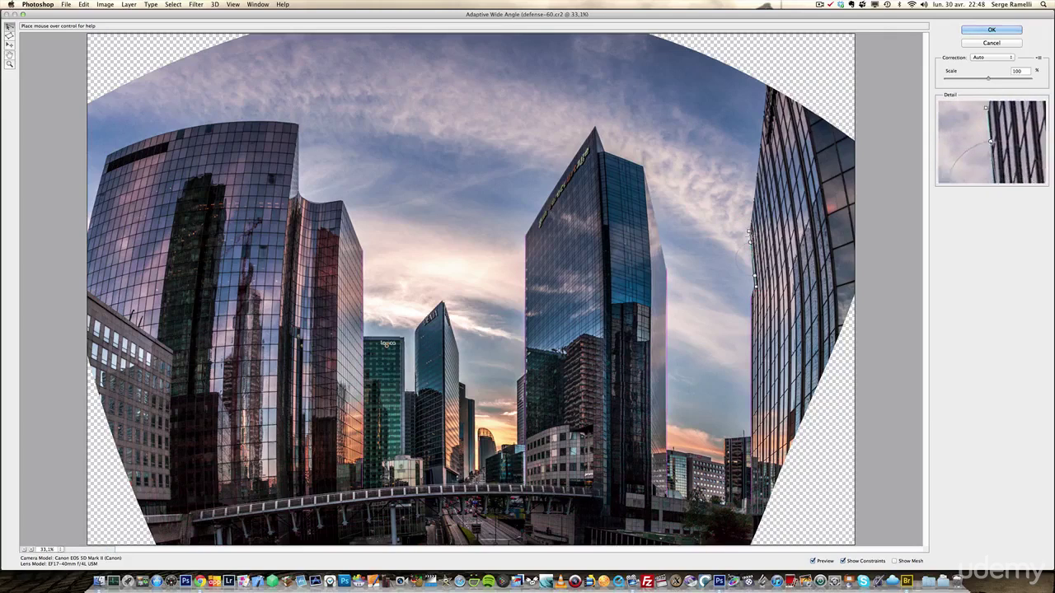
right_click(750, 233)
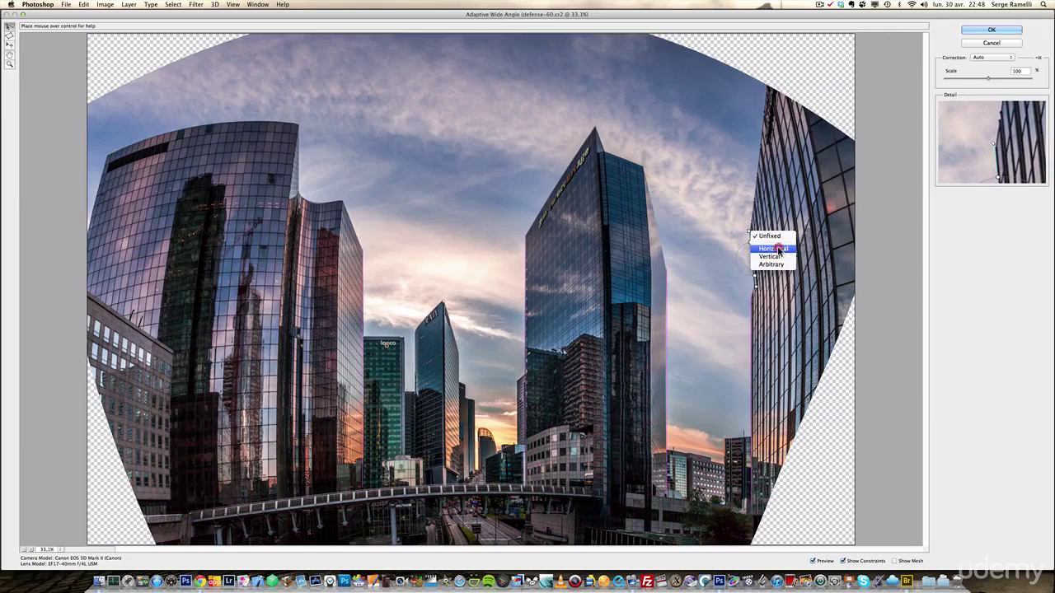
click(774, 248)
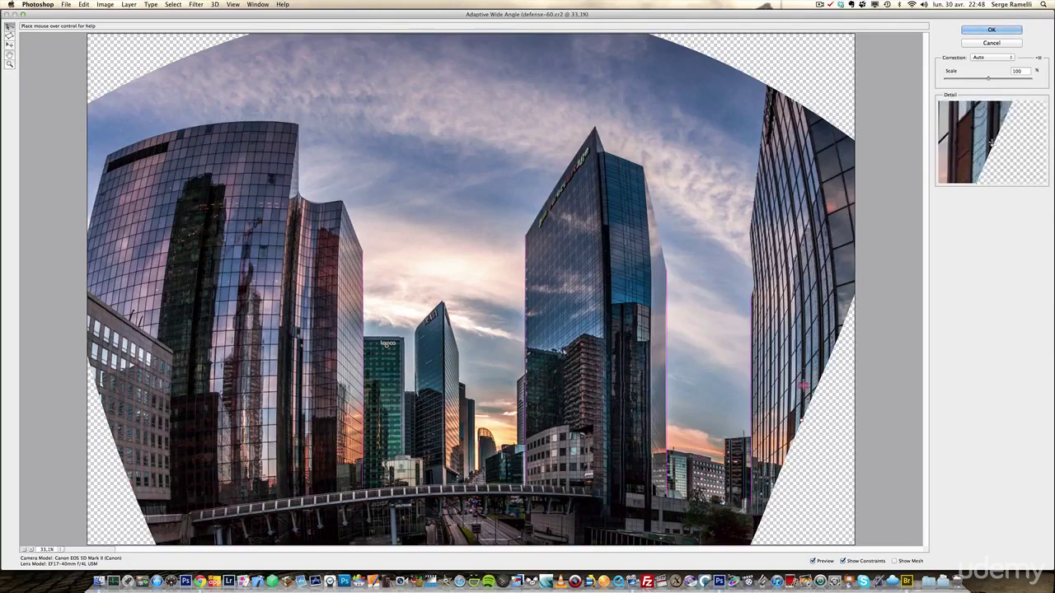
click(806, 366)
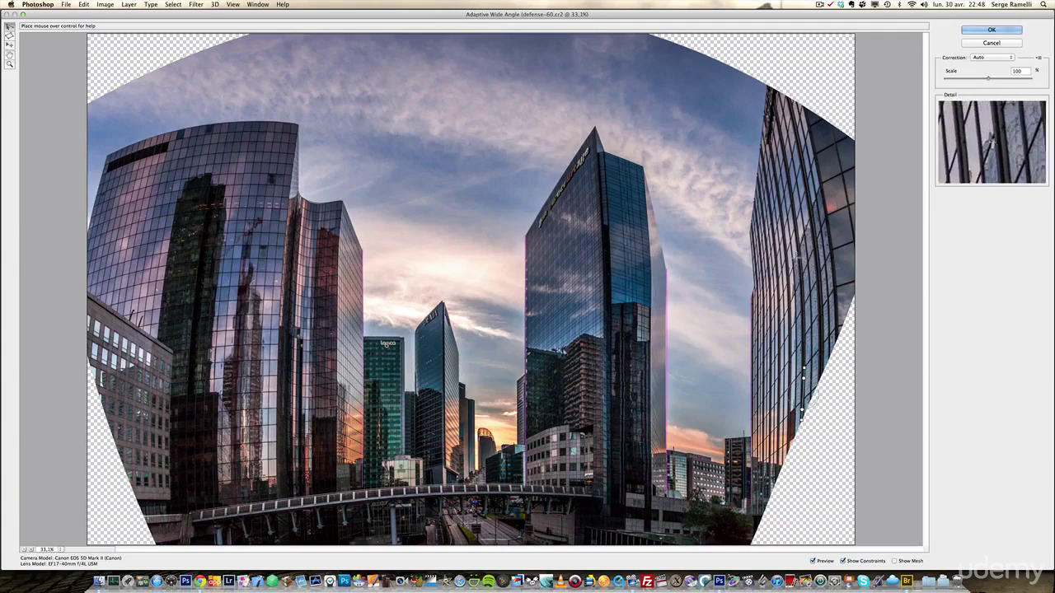
click(803, 418)
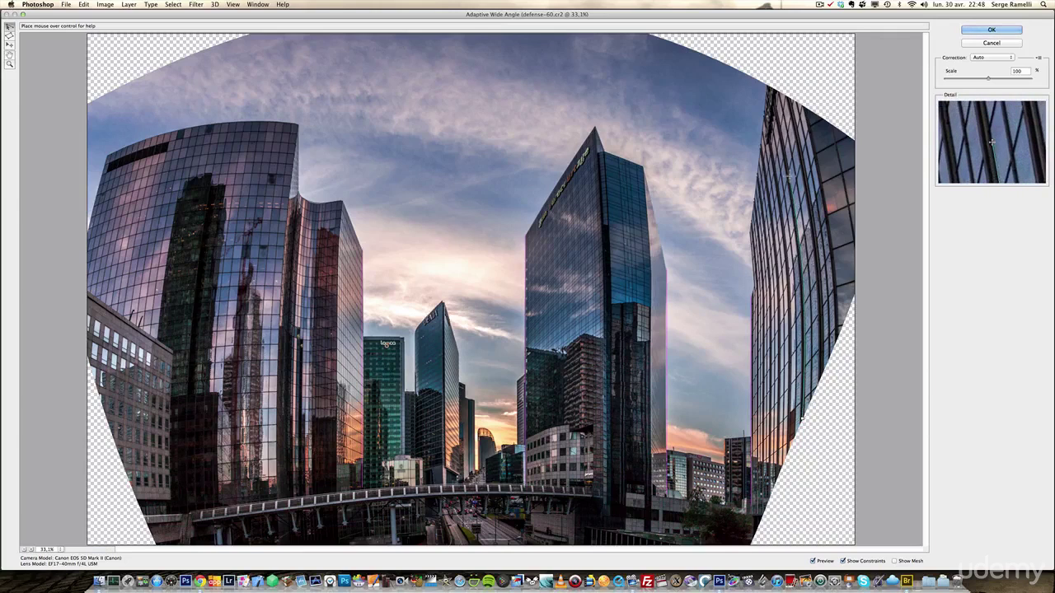
Step: Finish the right building's edge constraint and make it vertical
click(766, 89)
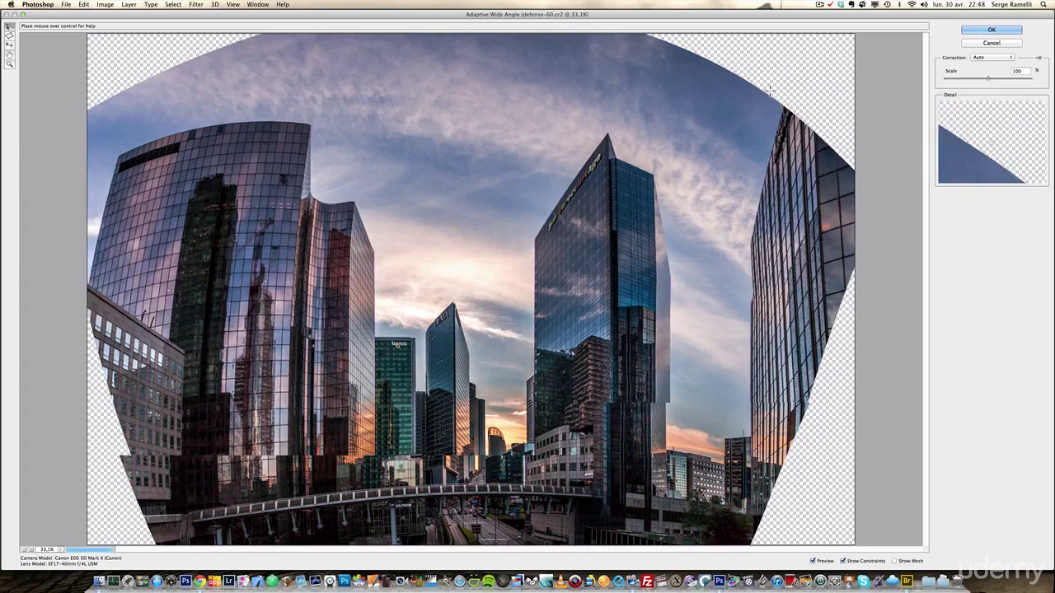
right_click(786, 108)
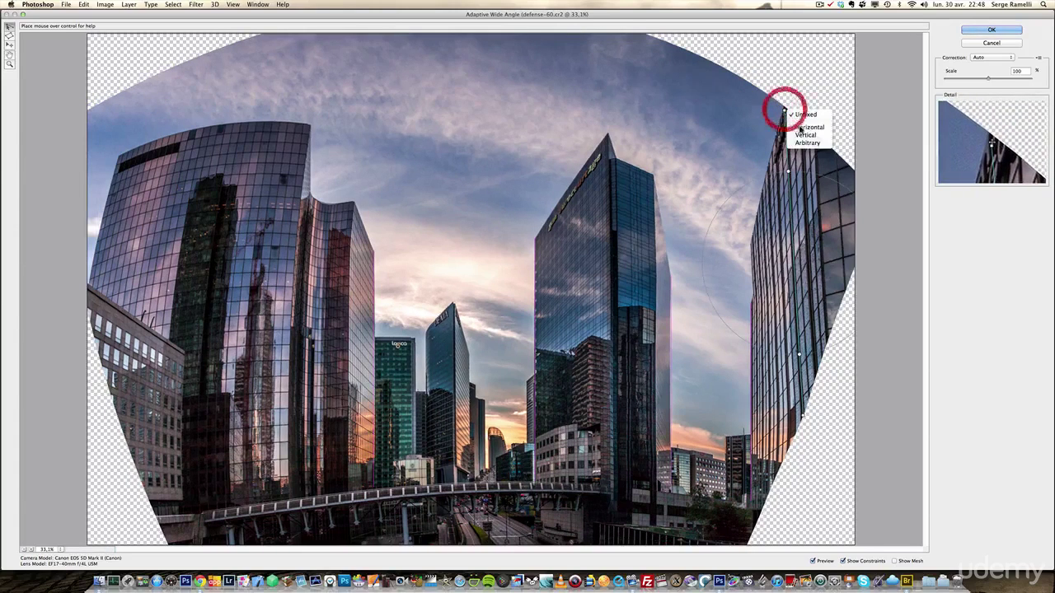
click(809, 135)
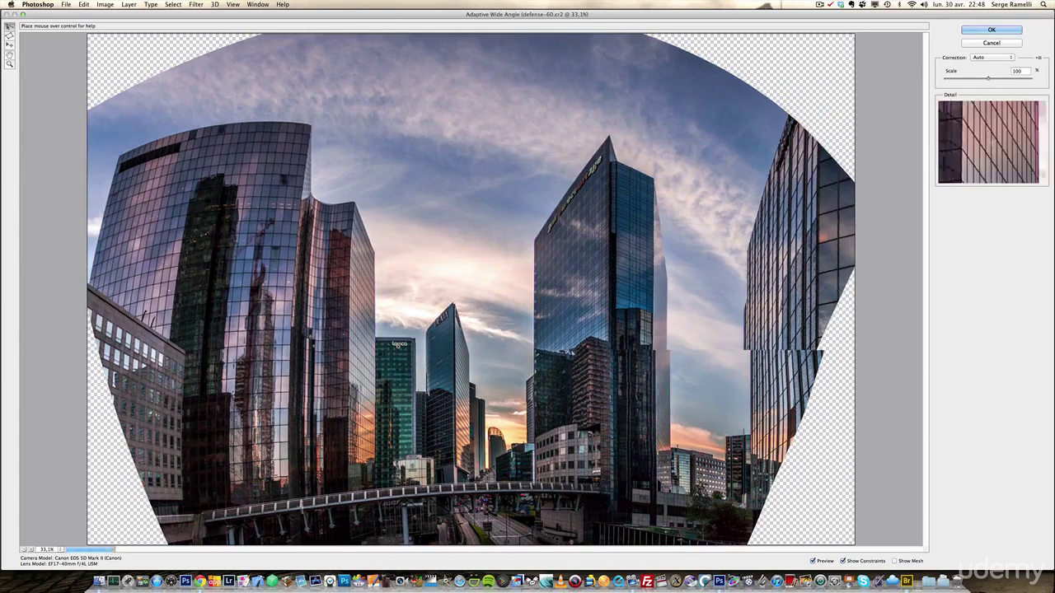
Step: Add a vertical constraint from the left building's lower edge to its top corner
click(287, 495)
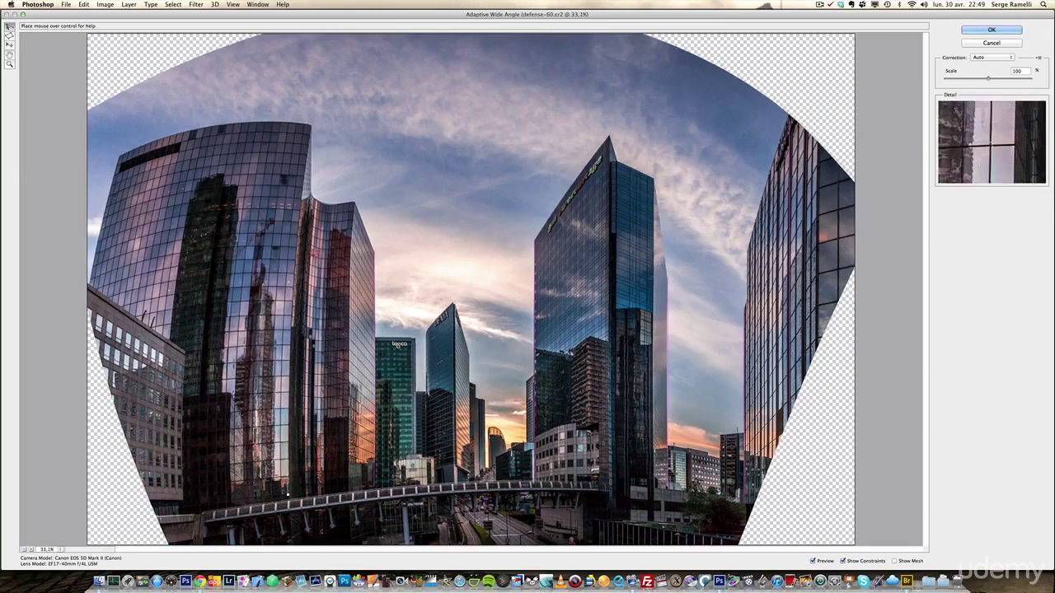
click(312, 123)
right_click(292, 140)
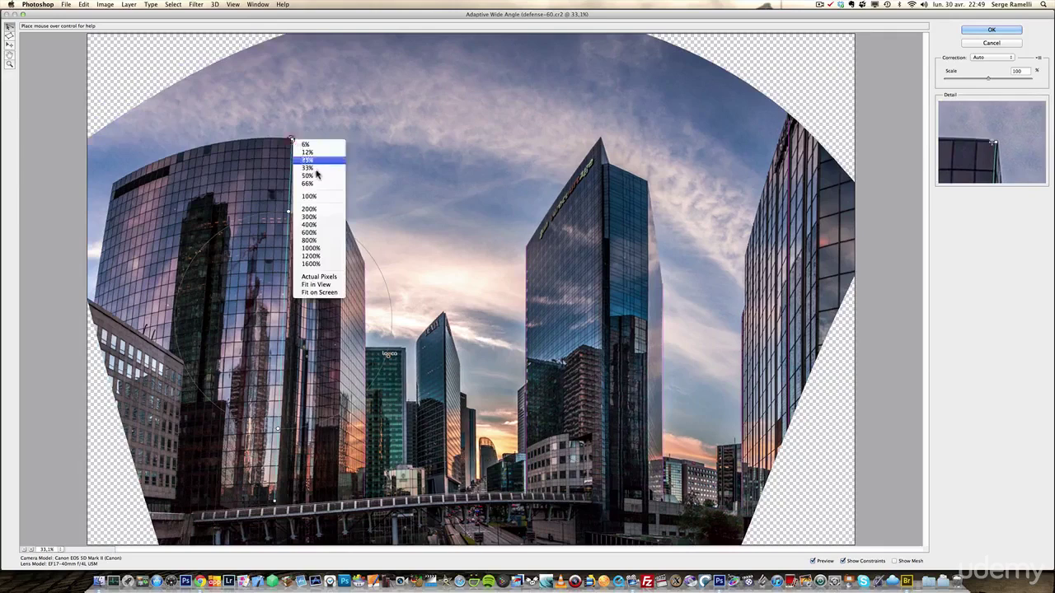
click(292, 125)
right_click(292, 140)
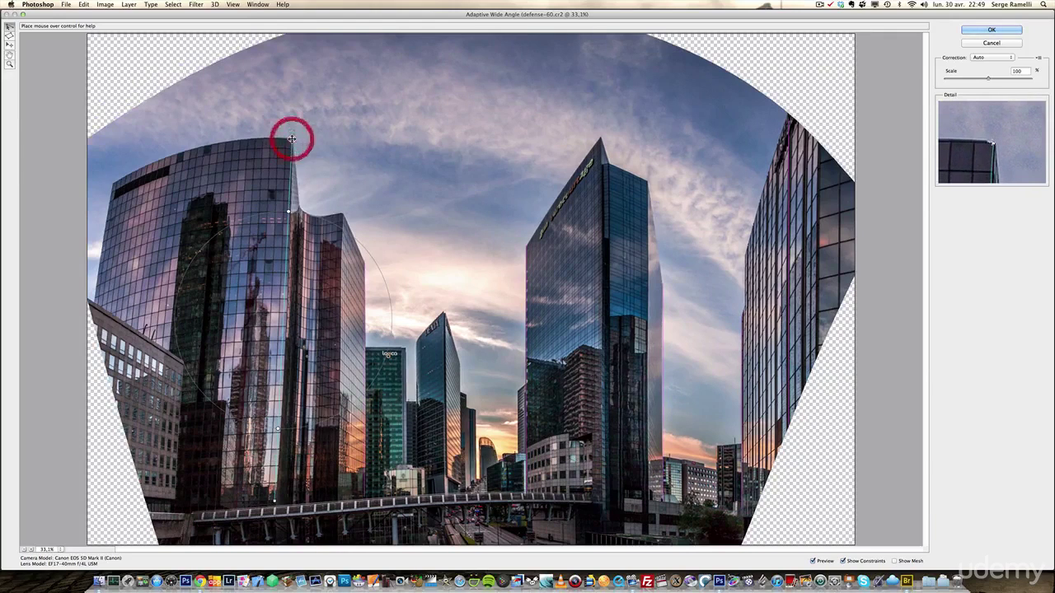
click(315, 165)
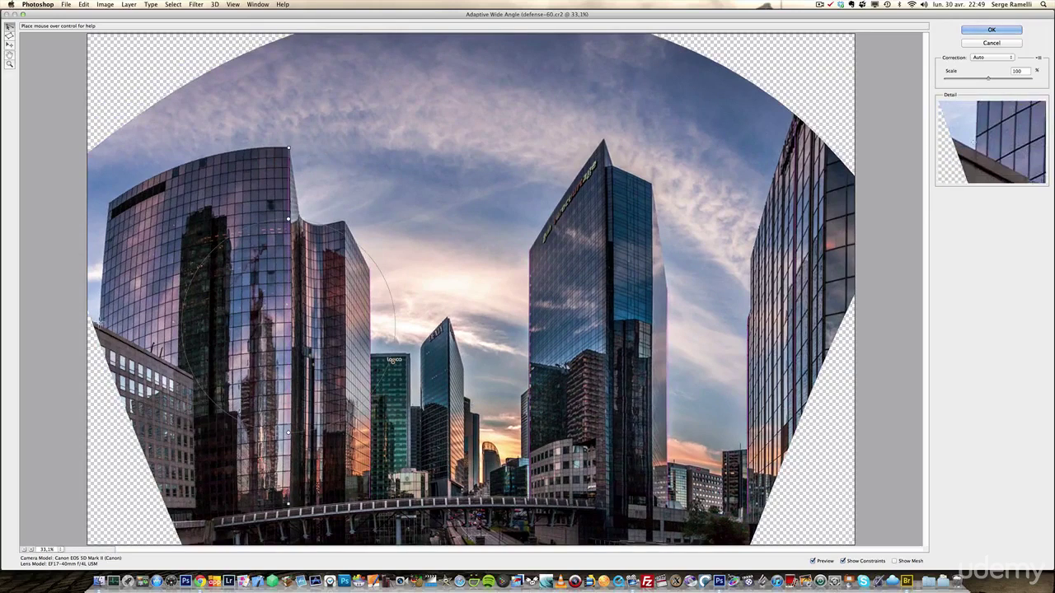
Step: Add a vertical constraint along the left tower's edge
click(98, 323)
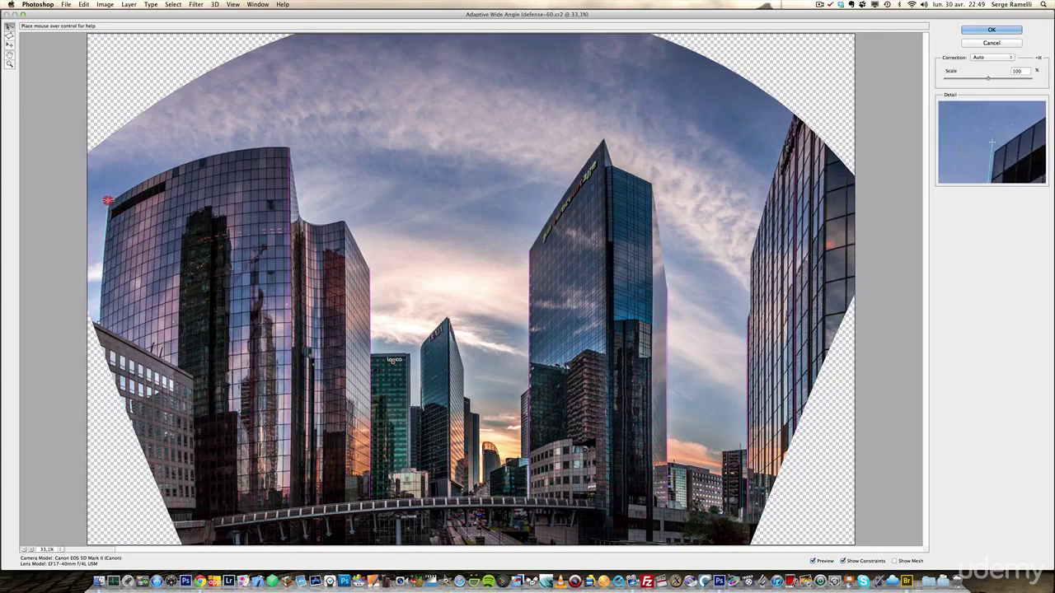
click(109, 201)
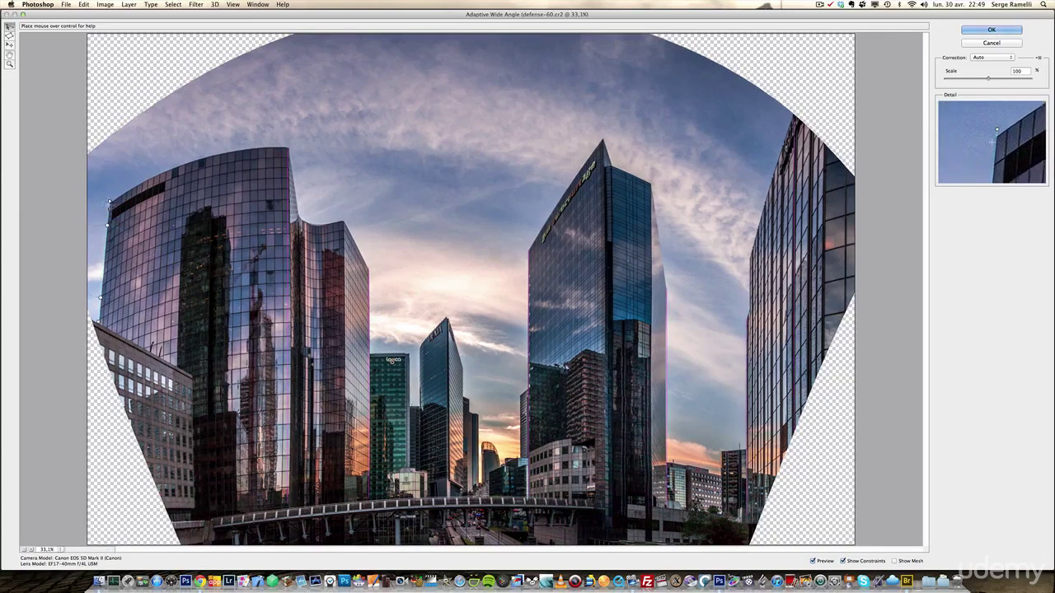
right_click(110, 203)
click(130, 227)
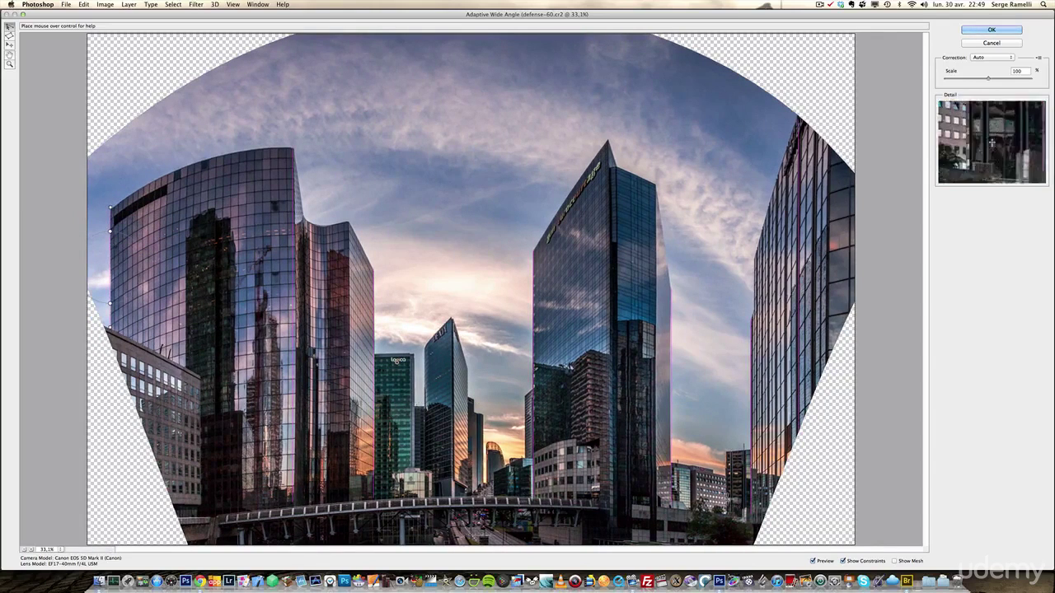
Step: Add two horizontal constraints: across the footbridge and from its right end to the right building
click(217, 525)
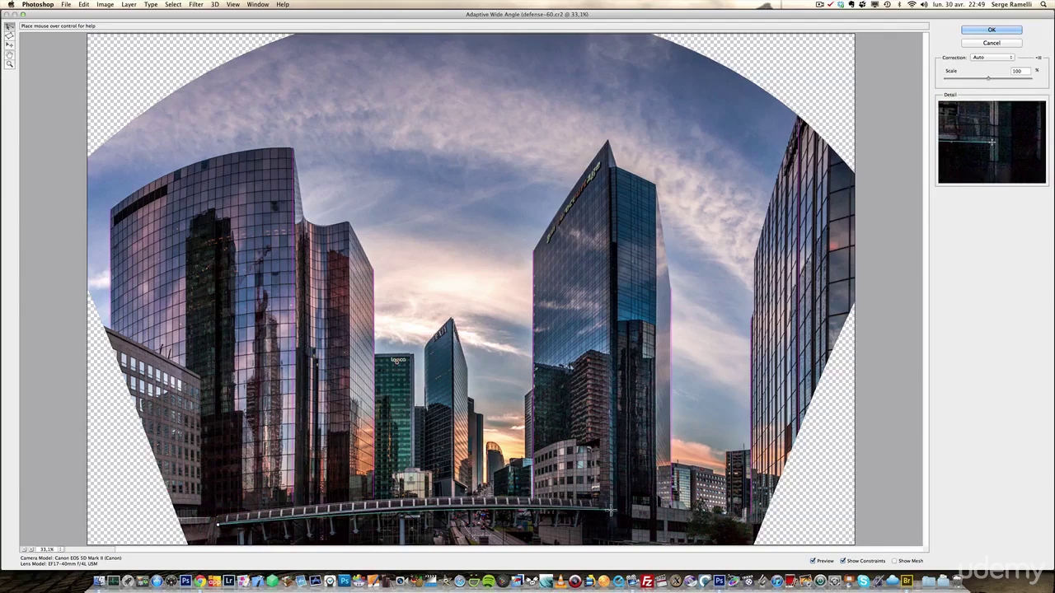
click(610, 511)
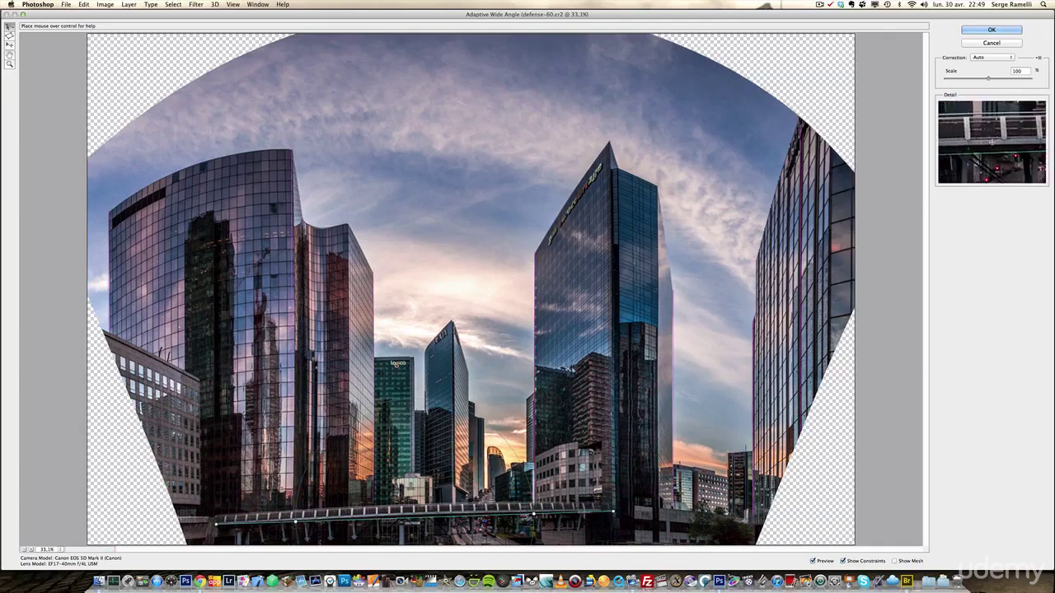
right_click(615, 512)
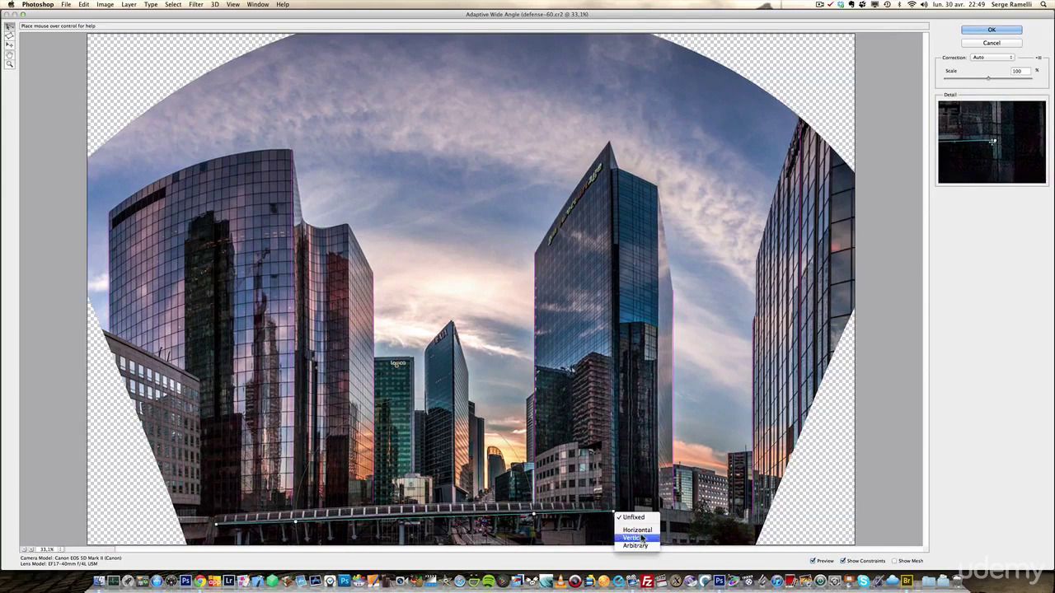
click(637, 530)
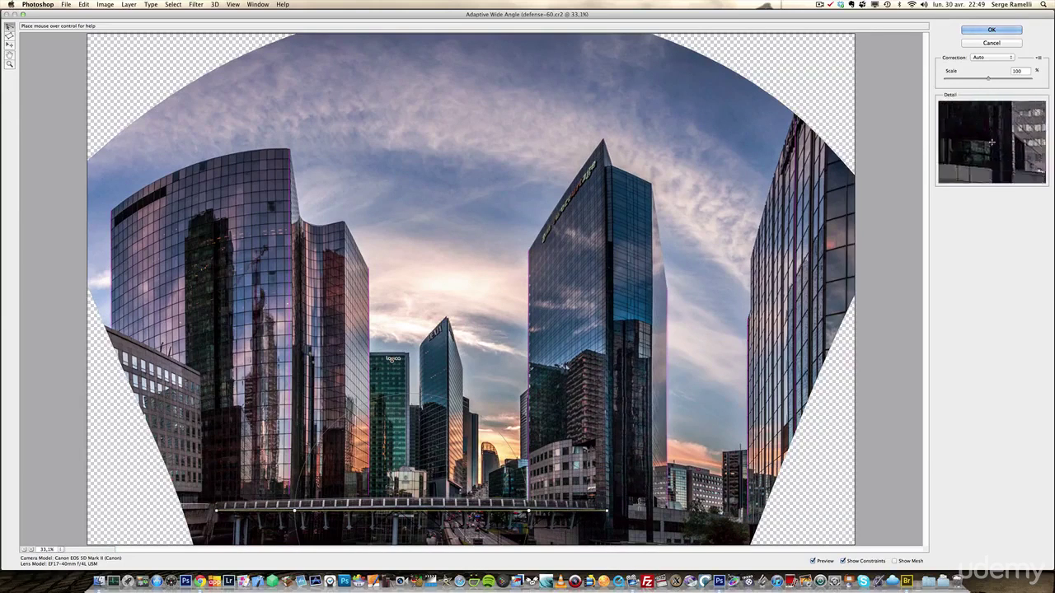
click(628, 505)
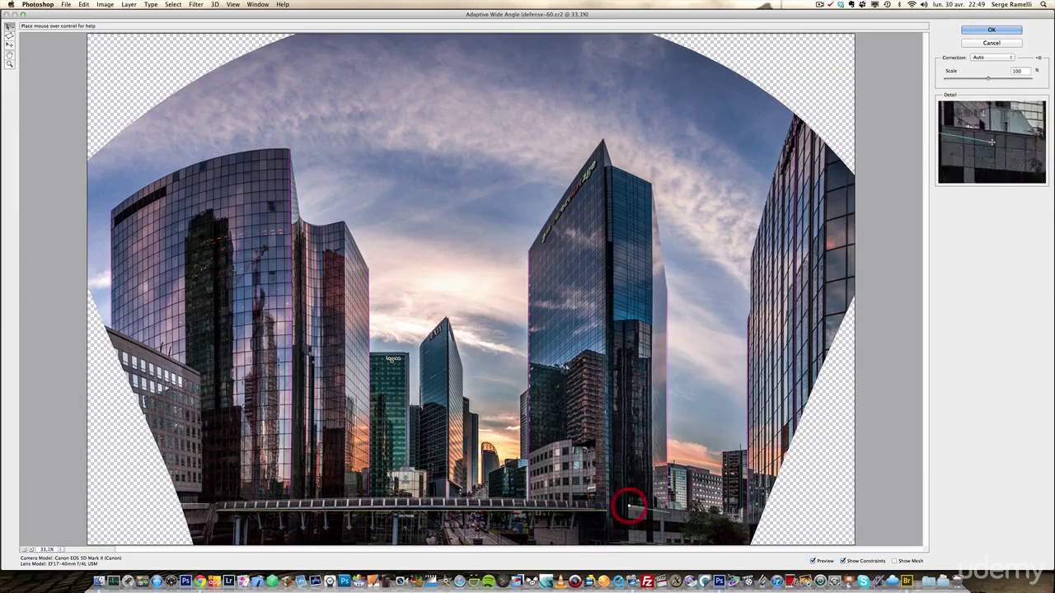
click(748, 517)
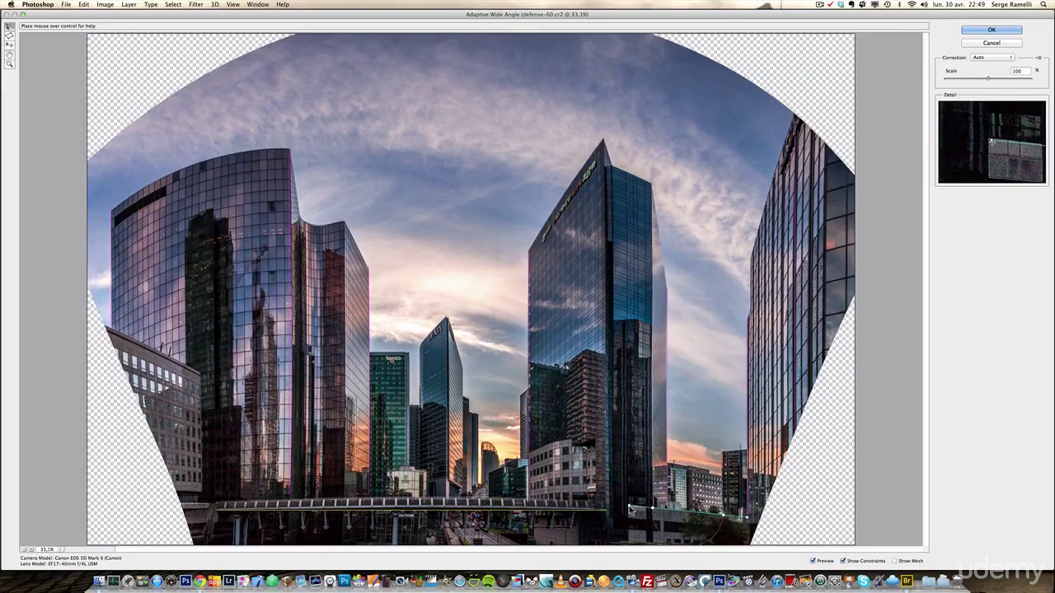
right_click(631, 510)
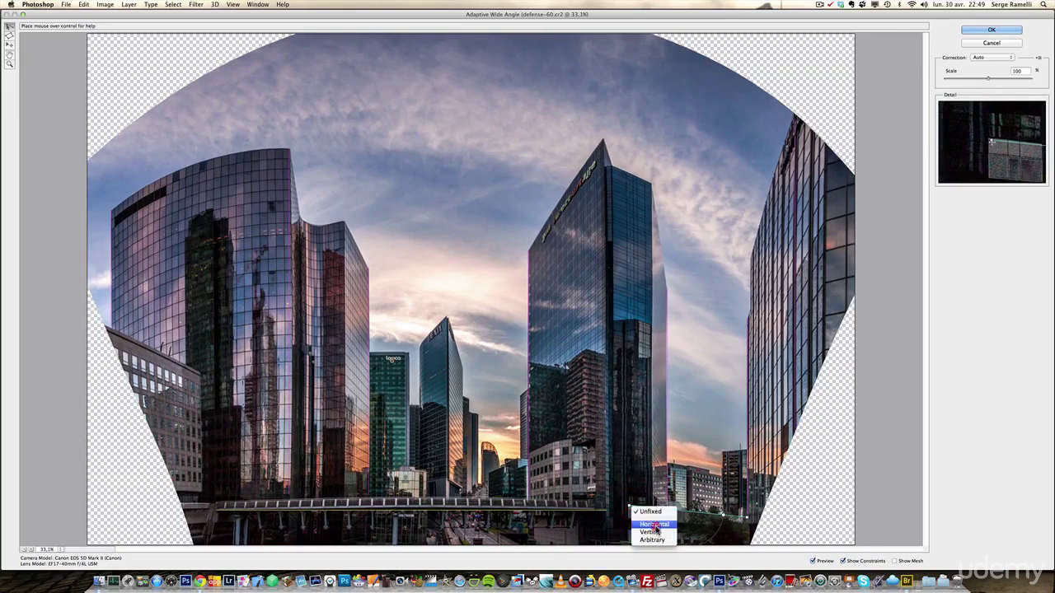
click(655, 525)
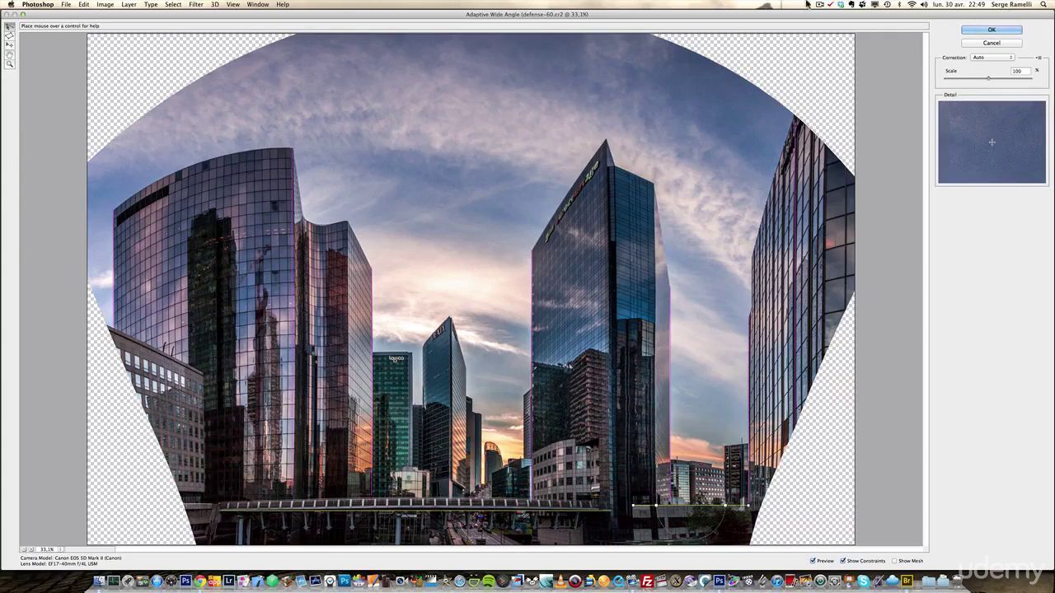
Step: Apply the Adaptive Wide Angle correction and compare the corrected copy with the original
click(983, 30)
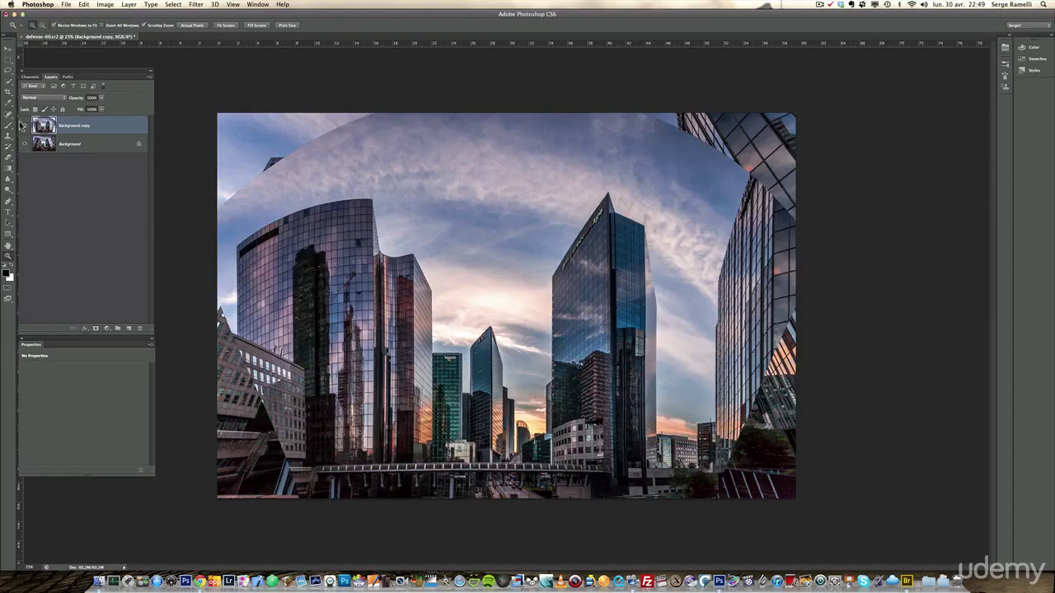
click(24, 125)
click(24, 125)
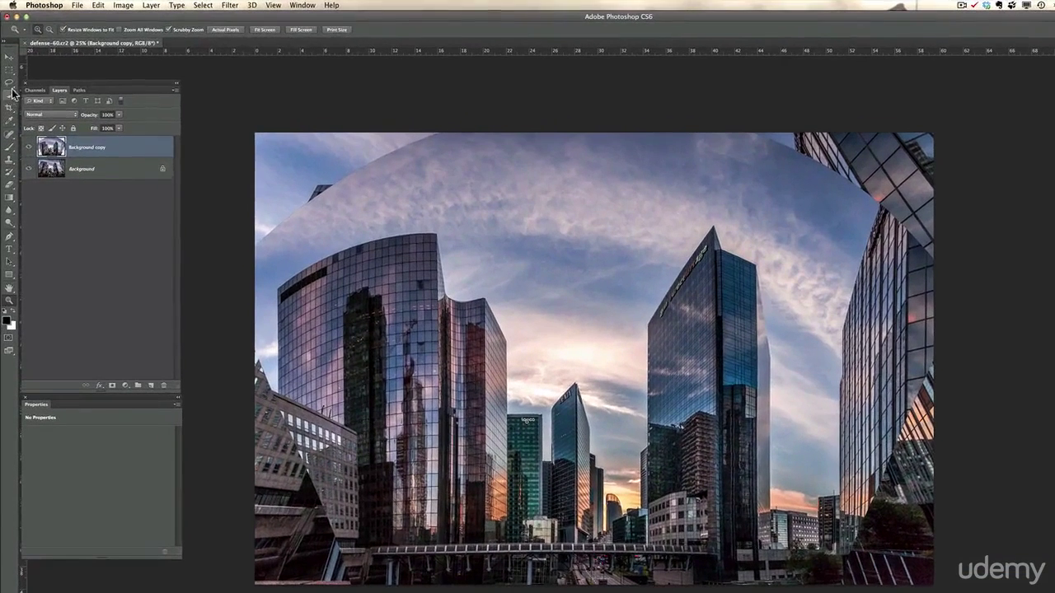
Step: Crop the photo inward on the left, right, top and bottom edges
click(8, 92)
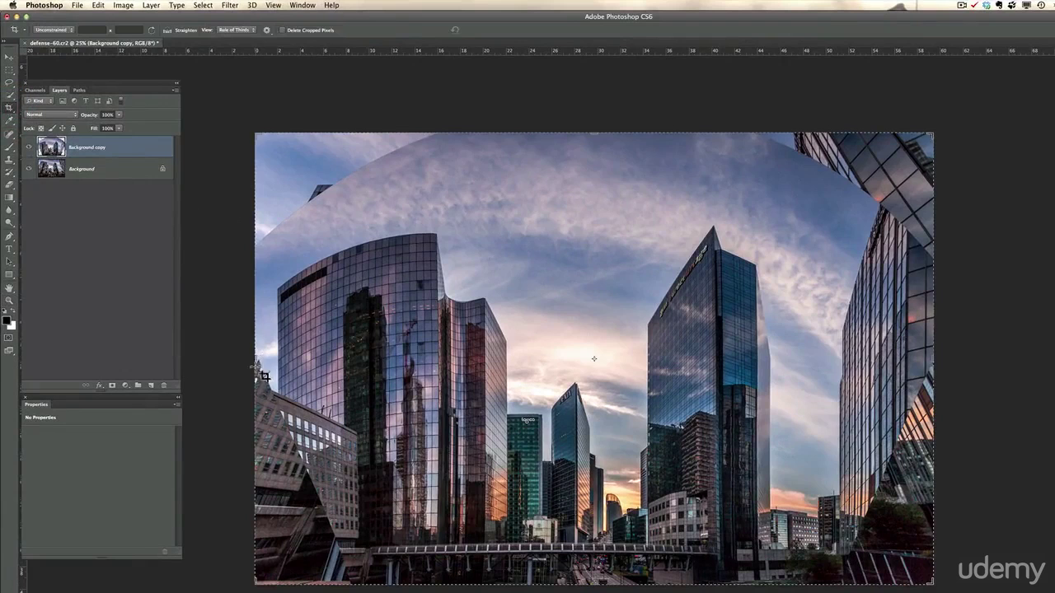
drag(255, 360, 315, 359)
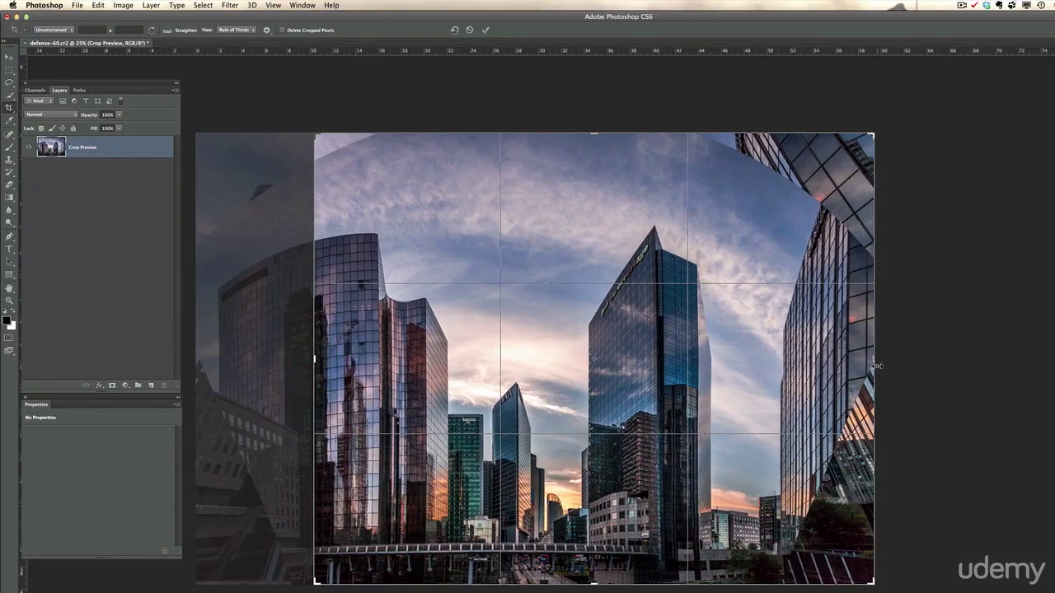
drag(875, 361, 834, 361)
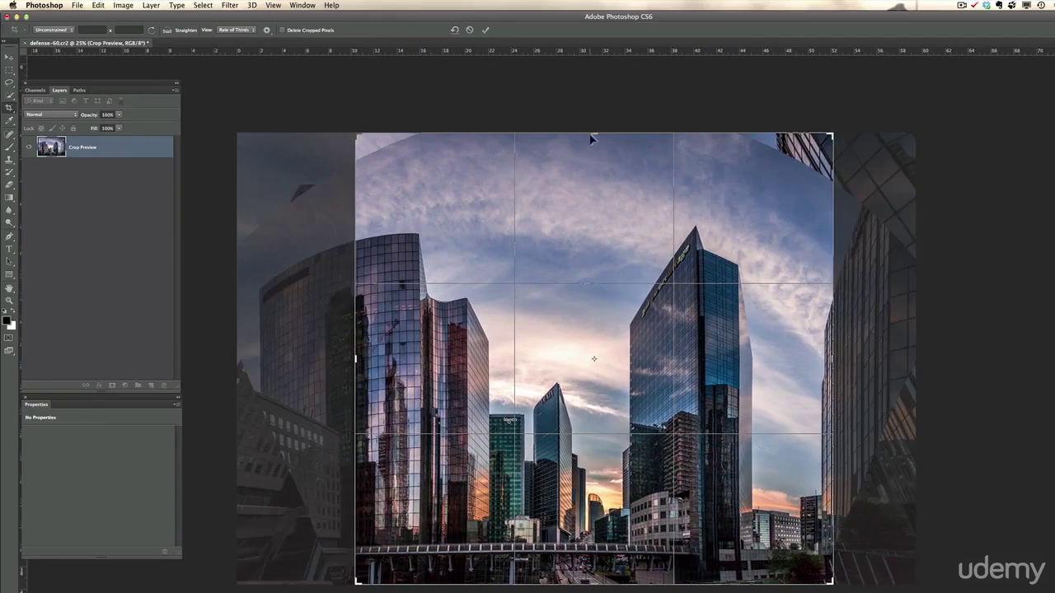
drag(593, 136, 593, 151)
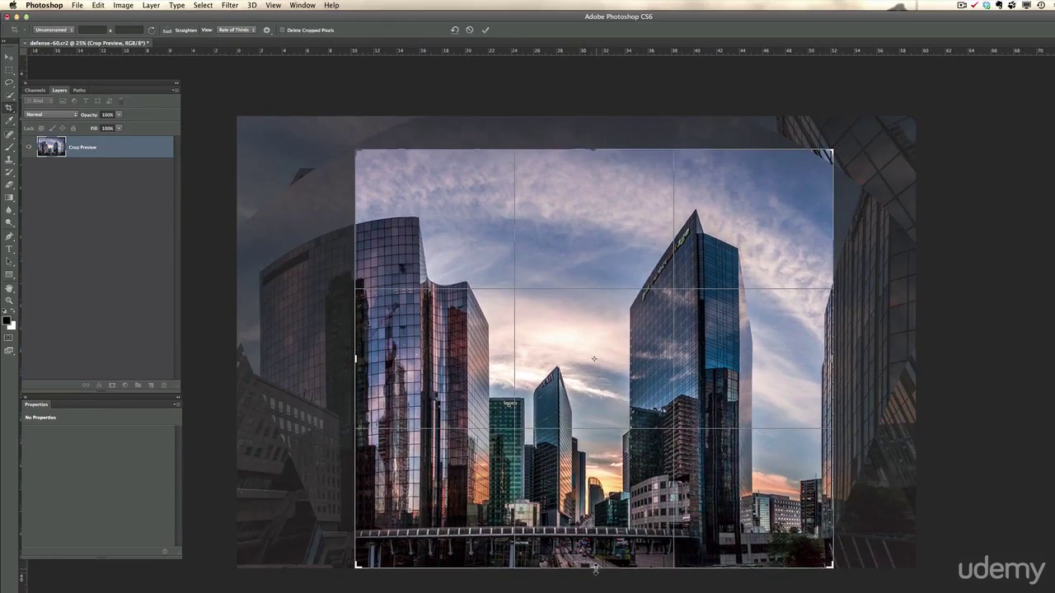
drag(595, 567, 595, 565)
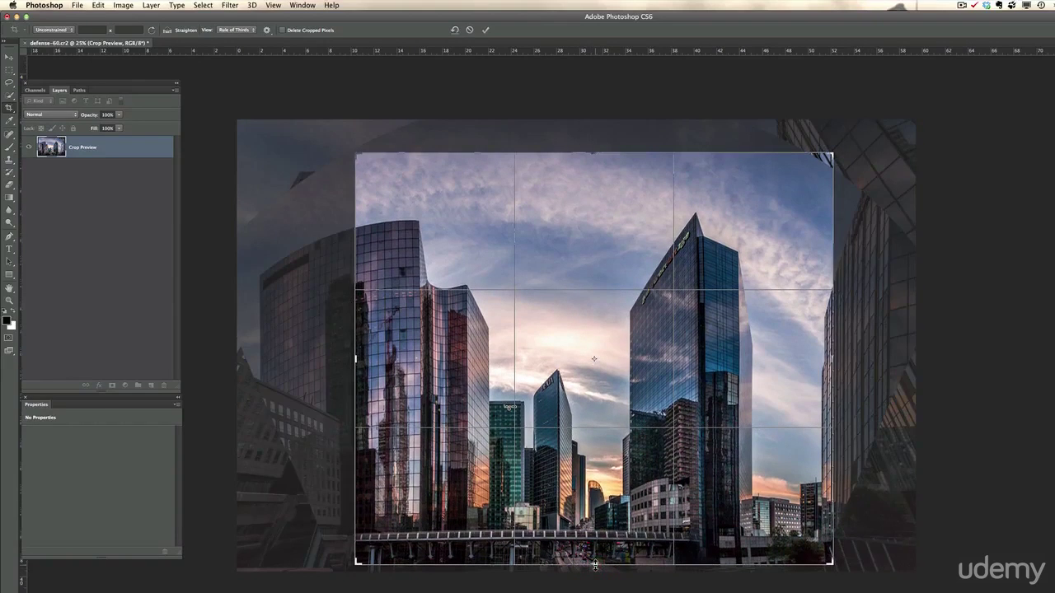
key(Return)
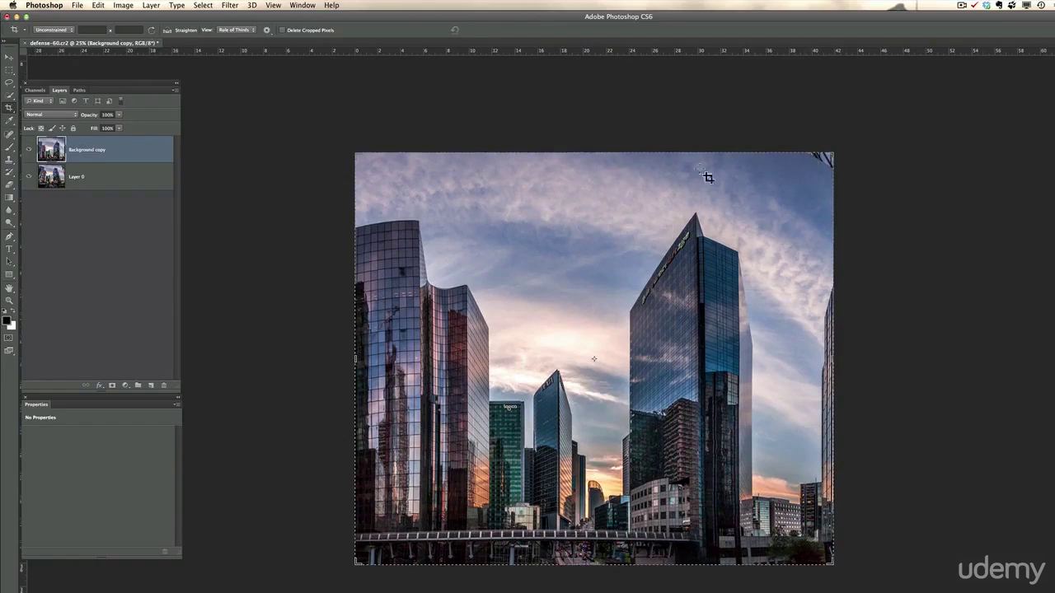
Step: Compare the corrected copy, then hide Layer 0 to reveal the transparent corners
click(29, 154)
click(29, 153)
click(29, 177)
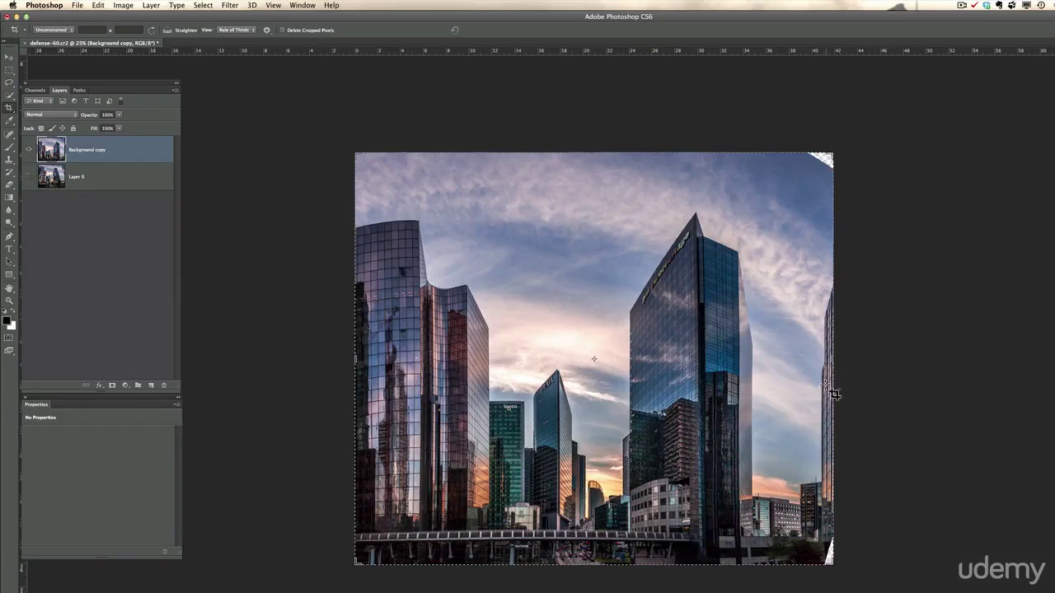
Step: Recrop with the right edge nudged in, top lowered, left widened, then compare again
drag(834, 359, 827, 359)
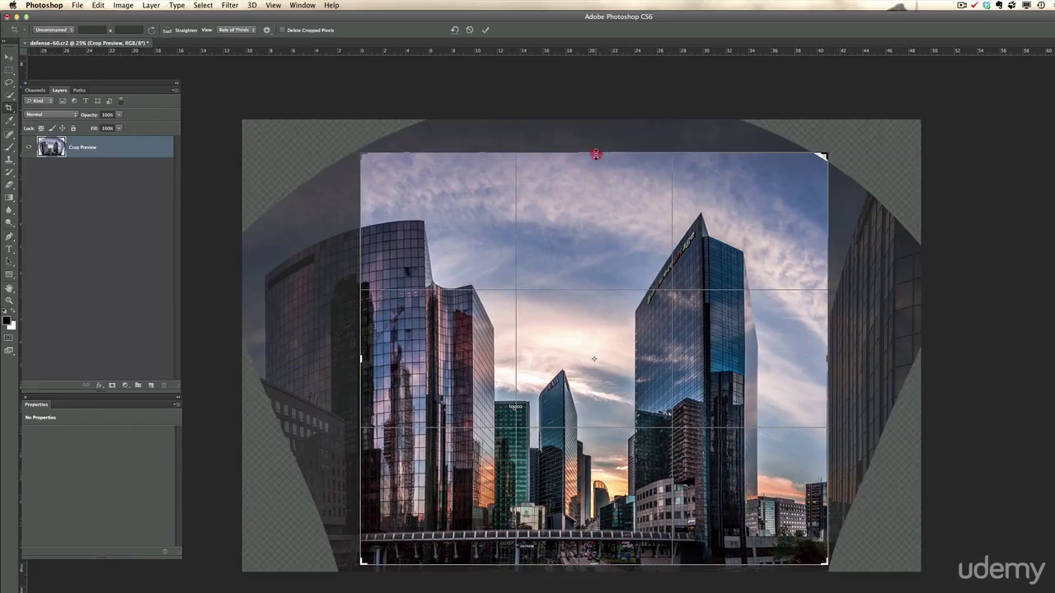
drag(596, 154, 596, 156)
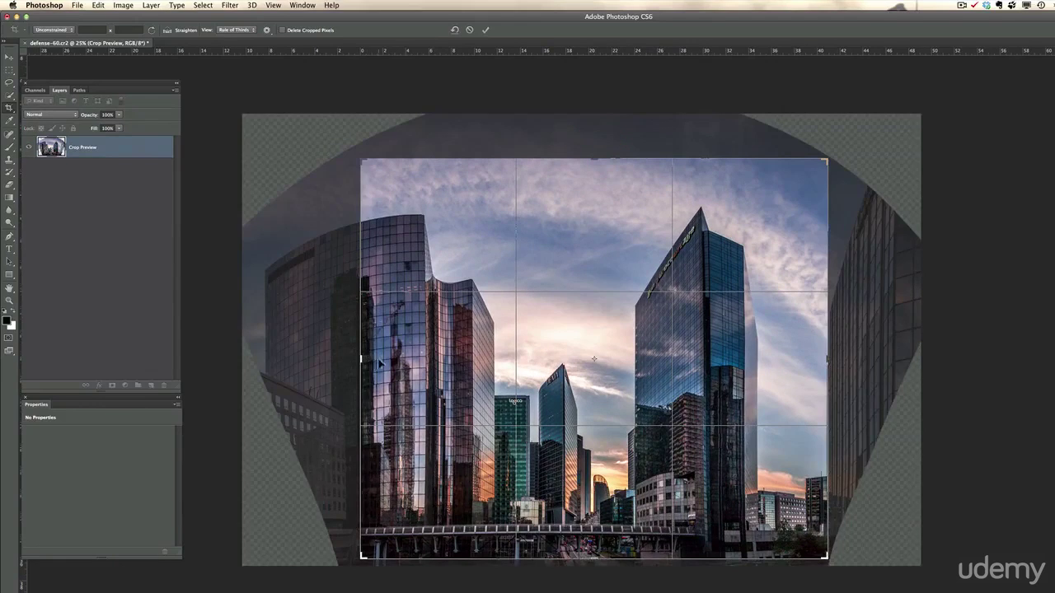
drag(362, 360, 351, 360)
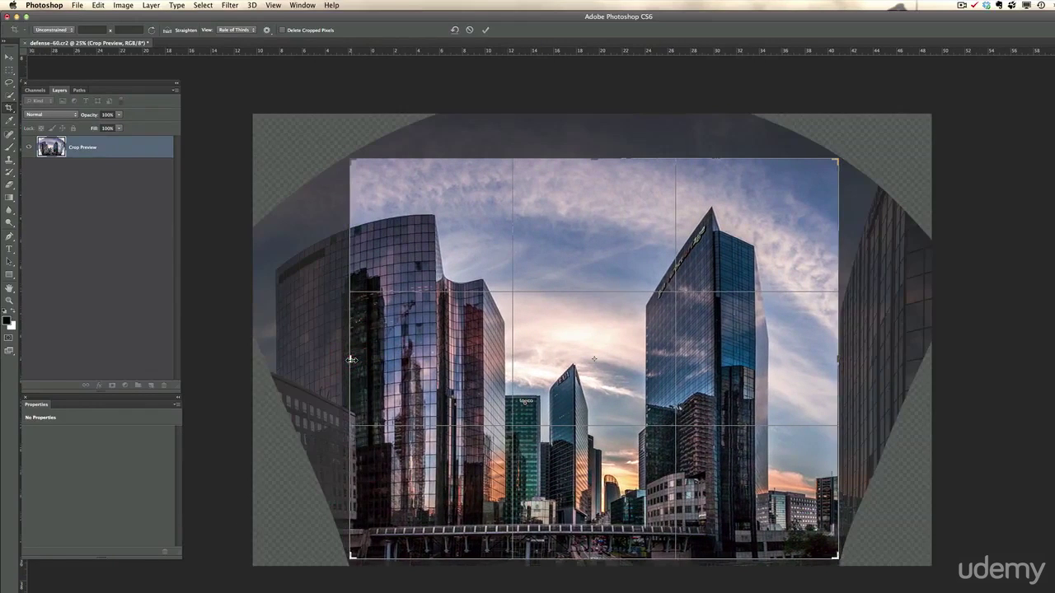
key(Return)
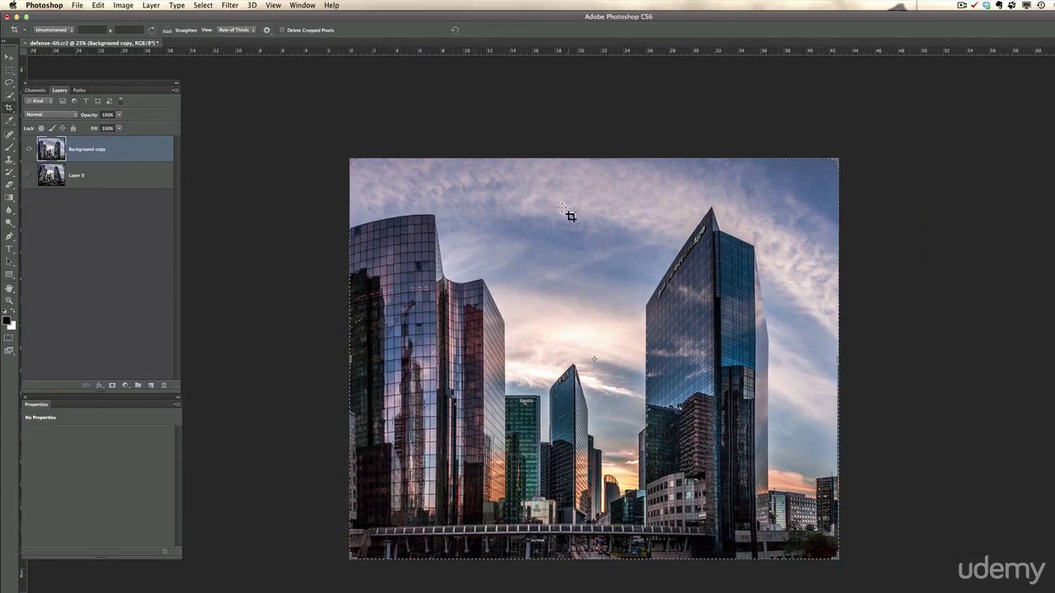
click(30, 150)
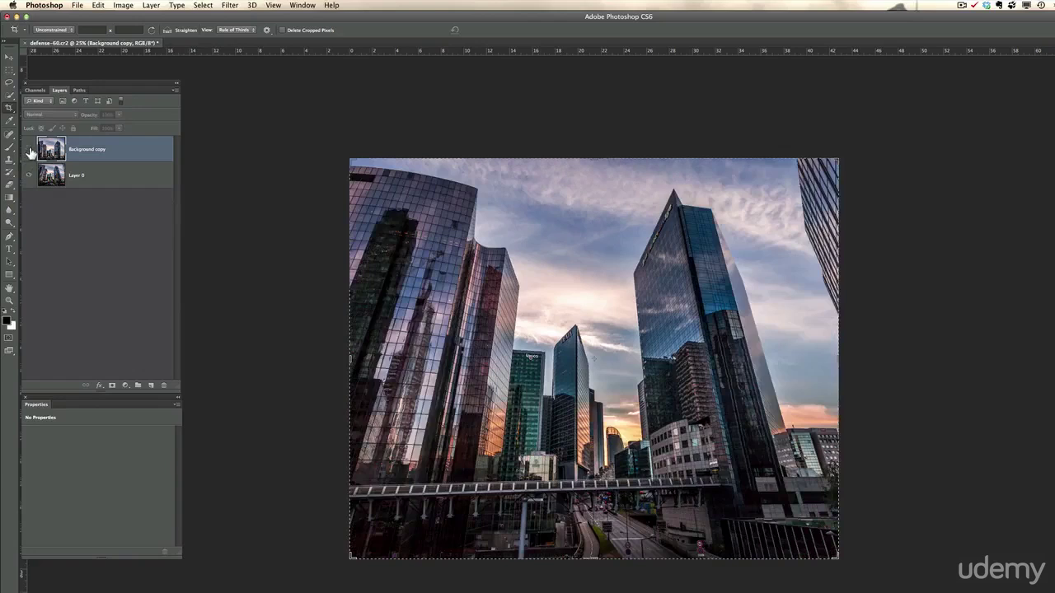
click(30, 150)
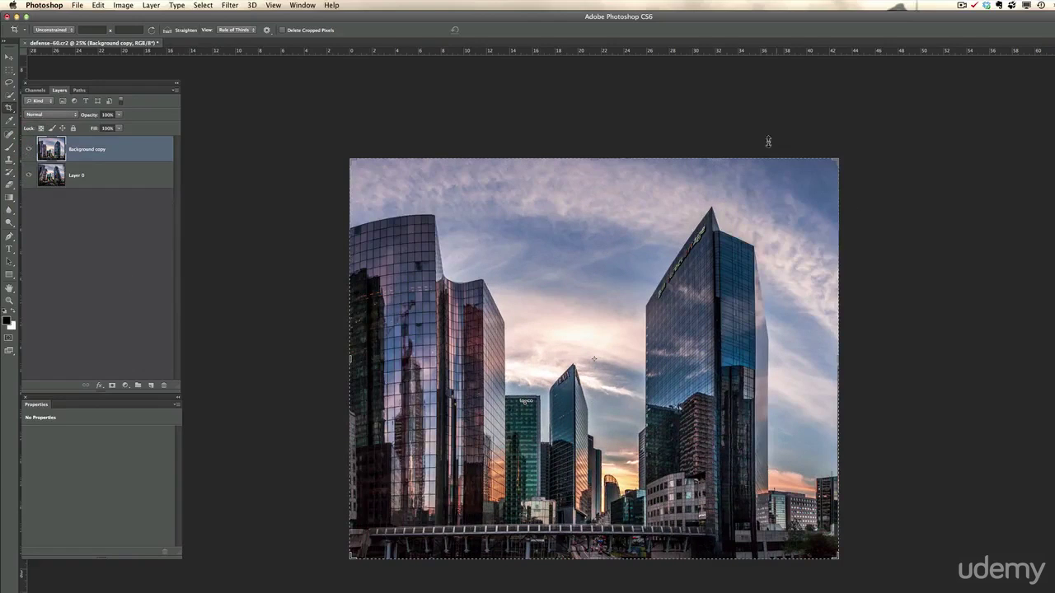
Step: Save the image as defense-60.psd in the Final results folder using Save As
click(76, 5)
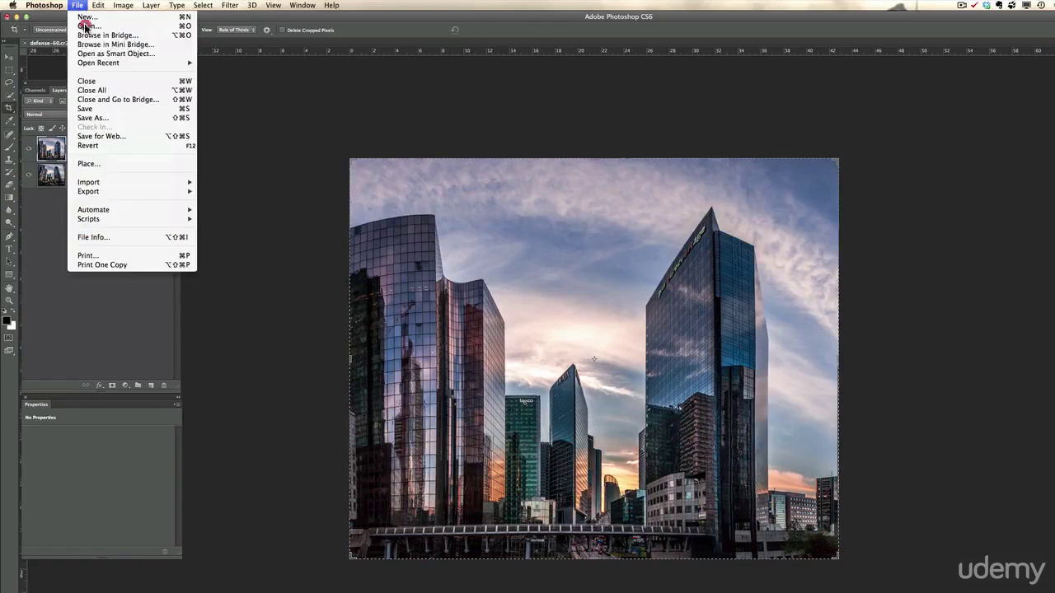
click(91, 117)
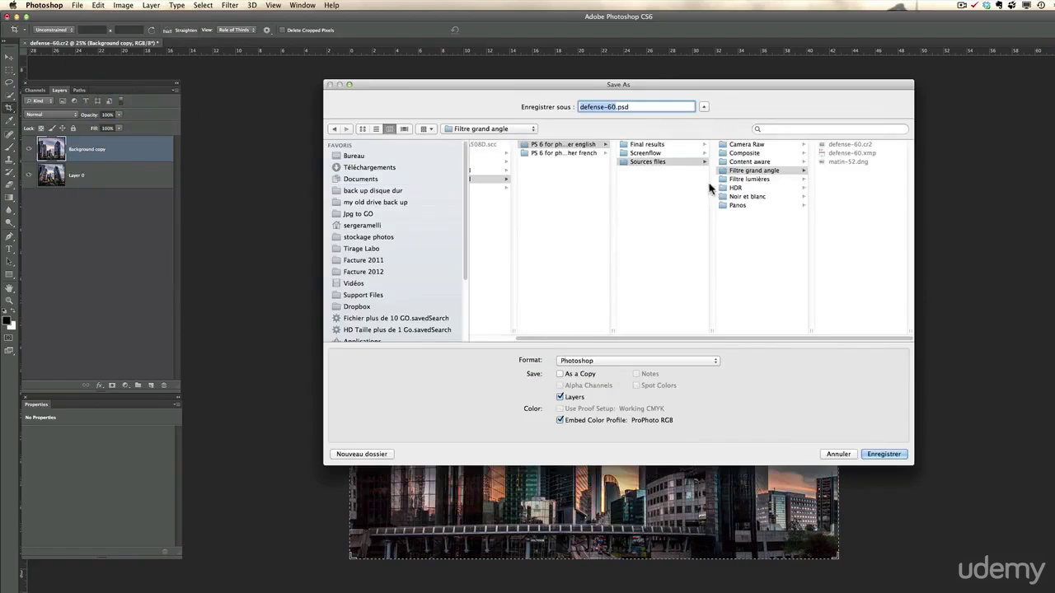
click(666, 144)
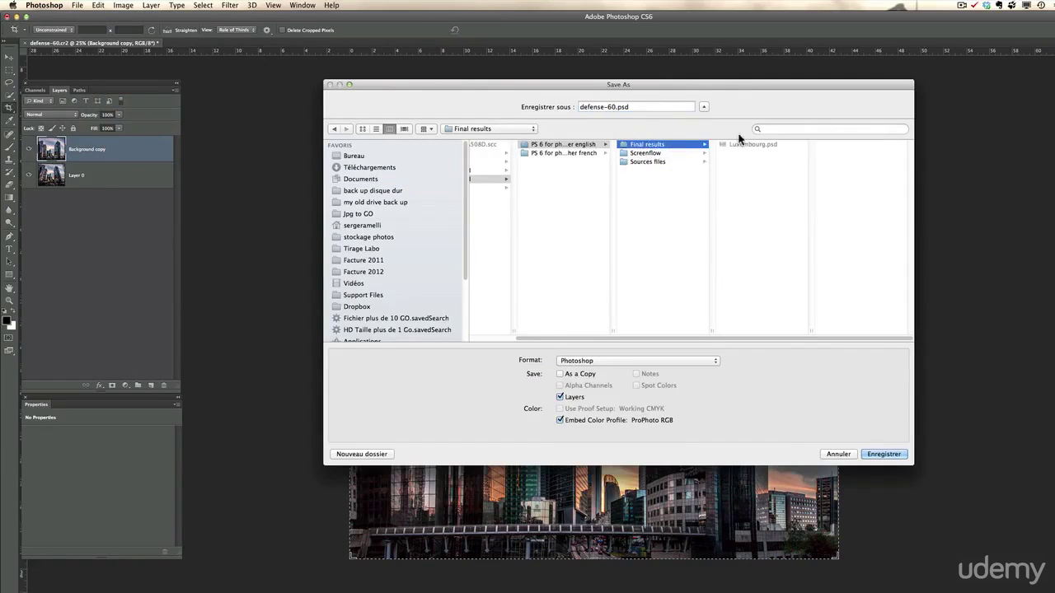
click(615, 108)
click(881, 455)
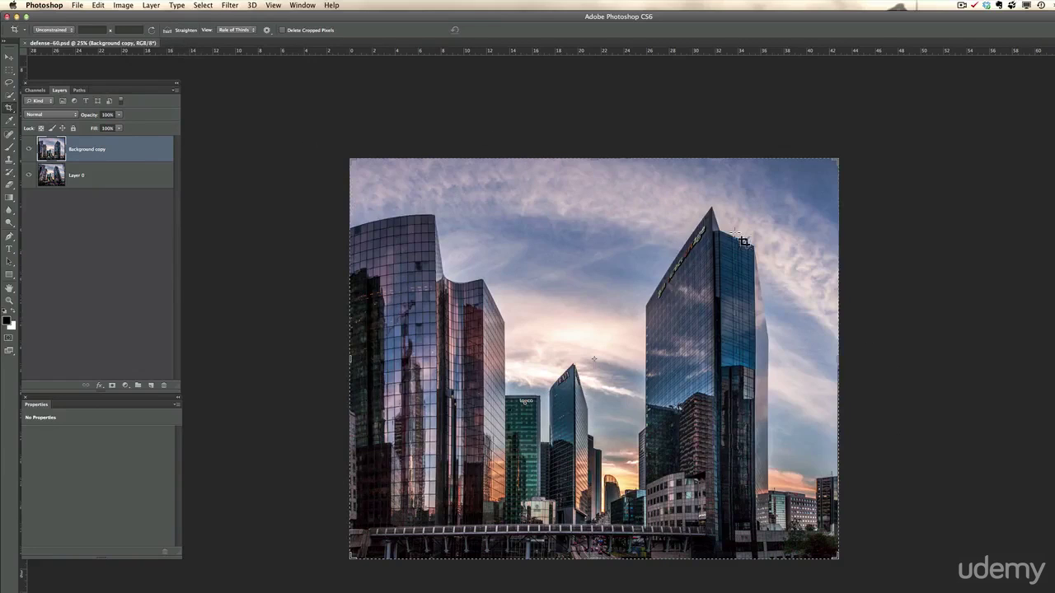
Step: Close the document, switch to Bridge, and open matin-52.dng in Camera Raw
key(super+w)
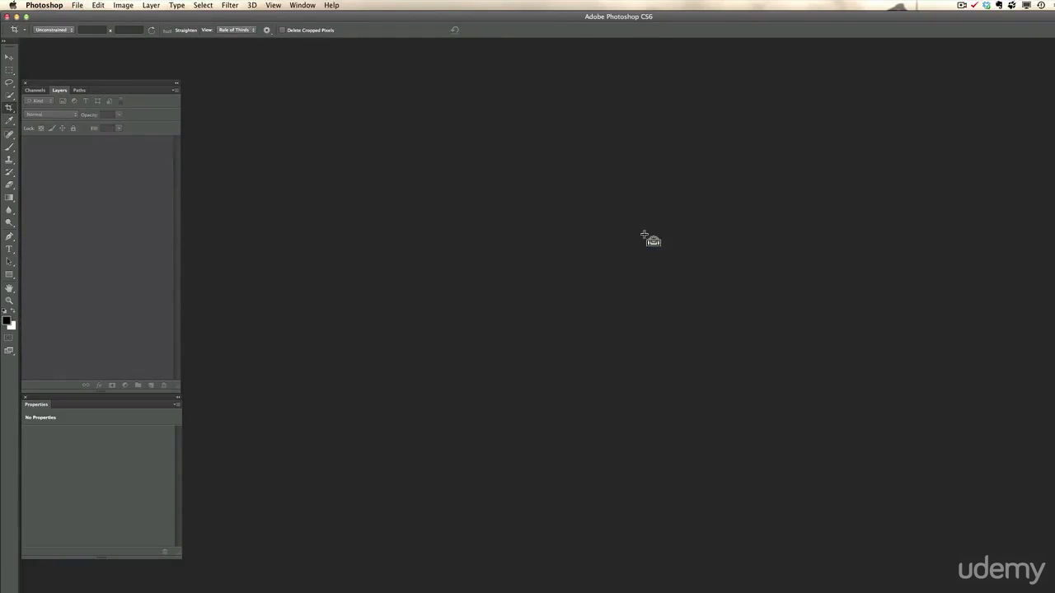
key(super+Tab)
click(561, 371)
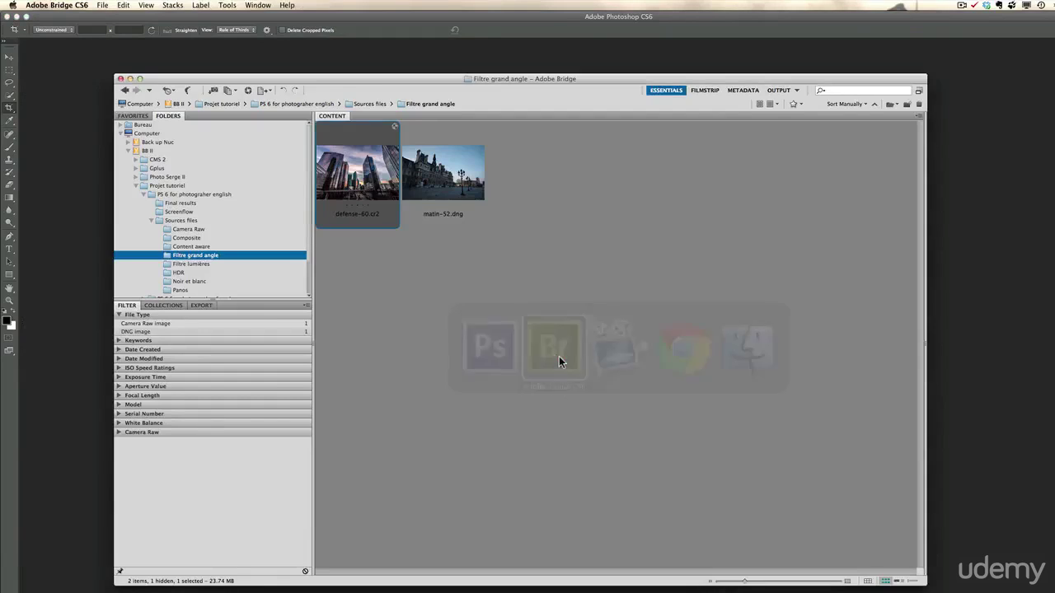
click(428, 180)
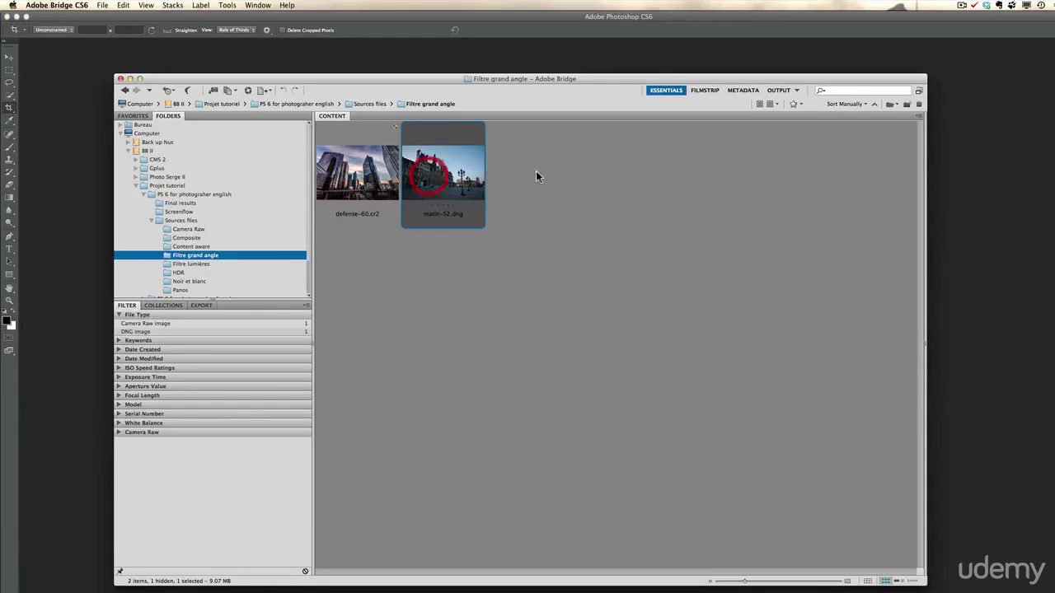
right_click(454, 178)
click(497, 205)
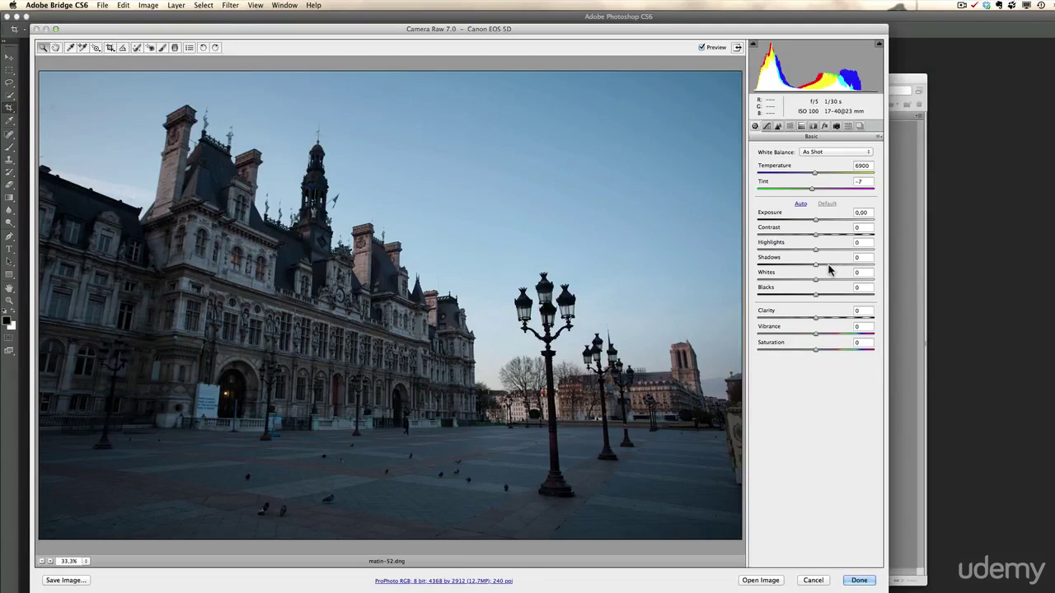
Step: Set Shadows +100, Whites +61, Temperature 7900 and Highlights -100 for matin-52.dng
drag(829, 265, 913, 271)
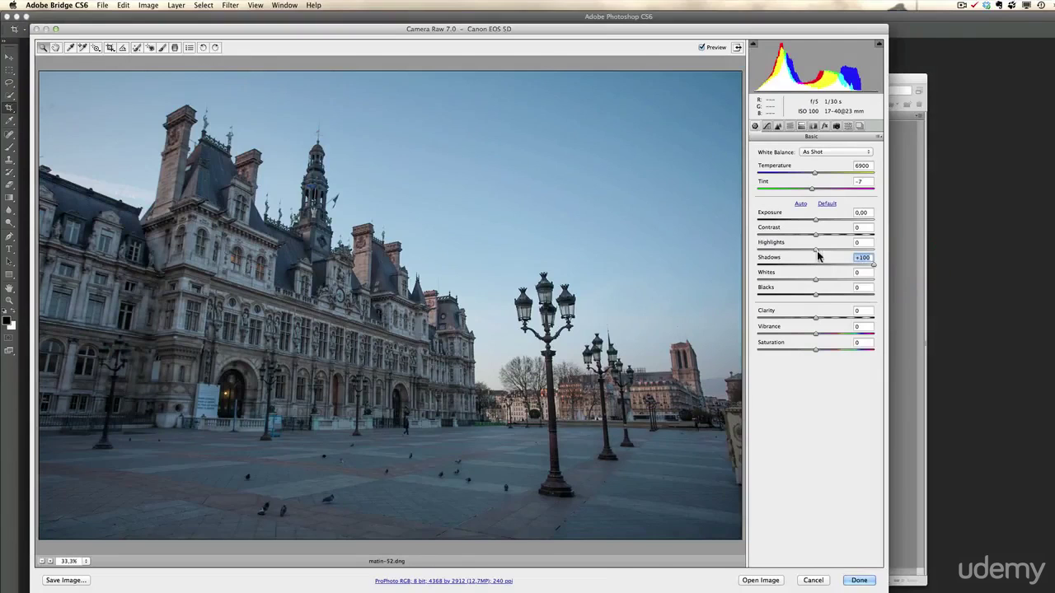
key(shift+Tab)
drag(817, 282, 799, 295)
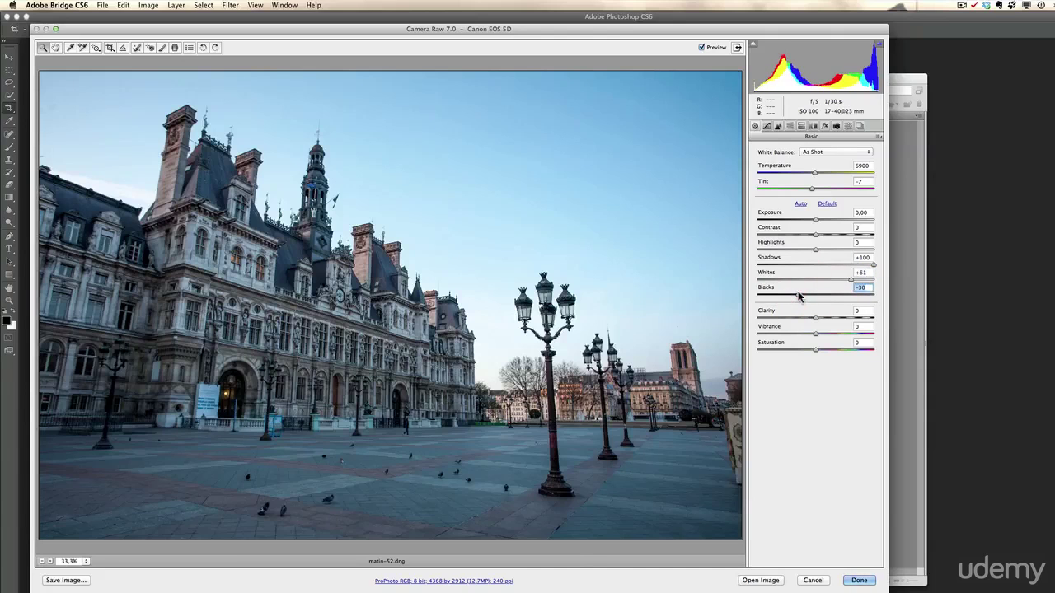
mouse_move(814, 174)
mouse_down()
mouse_move(831, 177)
mouse_move(818, 192)
mouse_up()
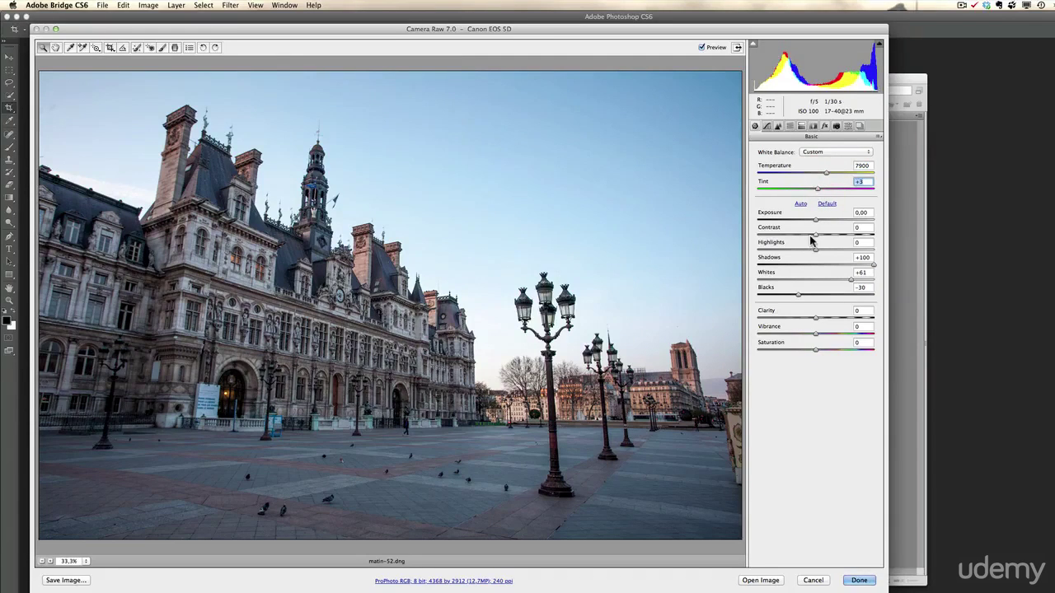
drag(816, 250, 732, 253)
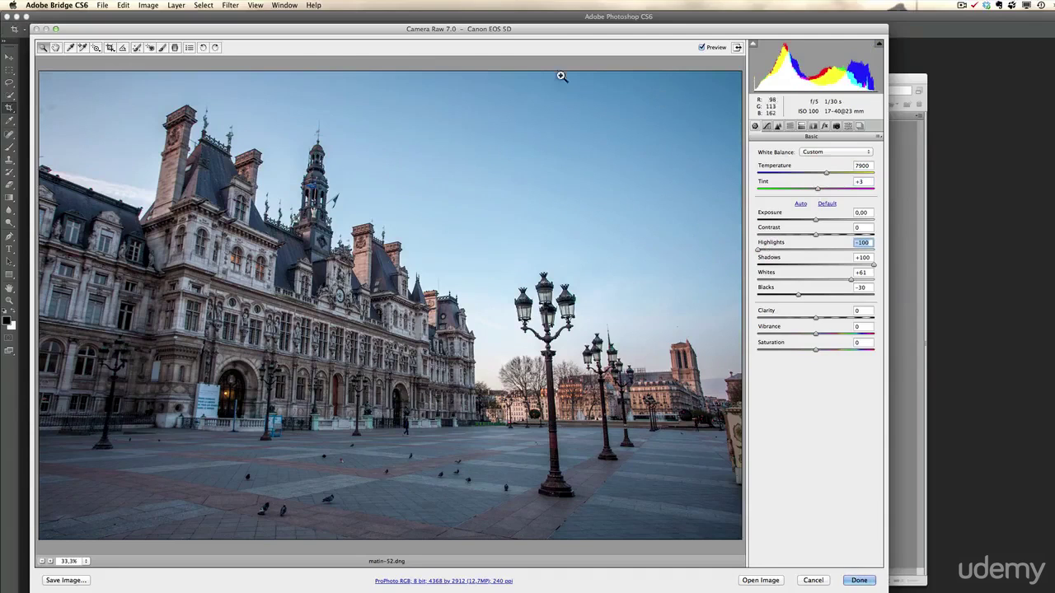
Step: Darken the sky with an angled graduated filter at -1.10 exposure and set Clarity to +44
click(174, 47)
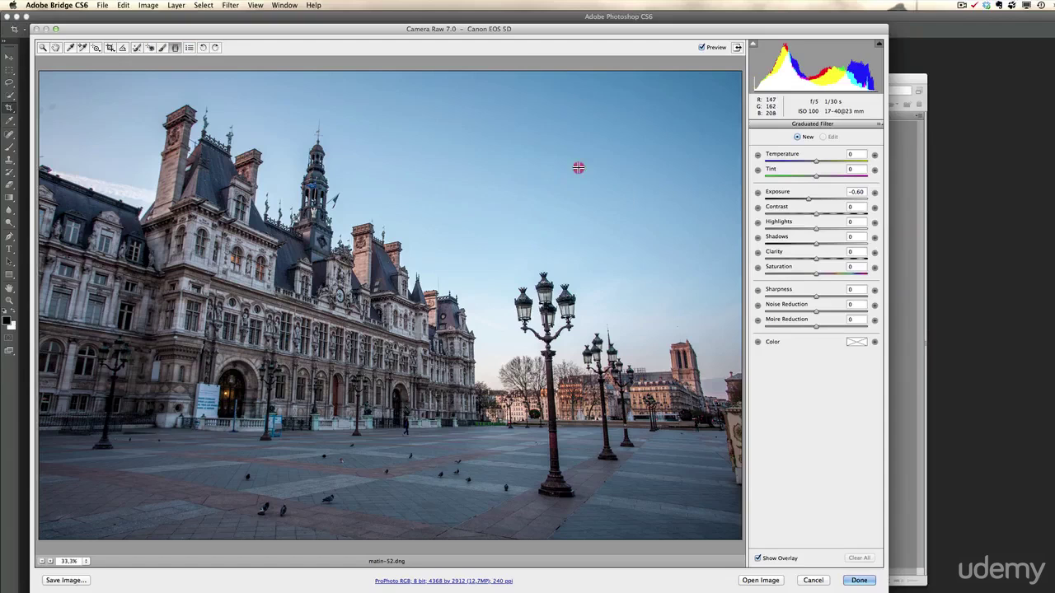
drag(579, 167, 331, 375)
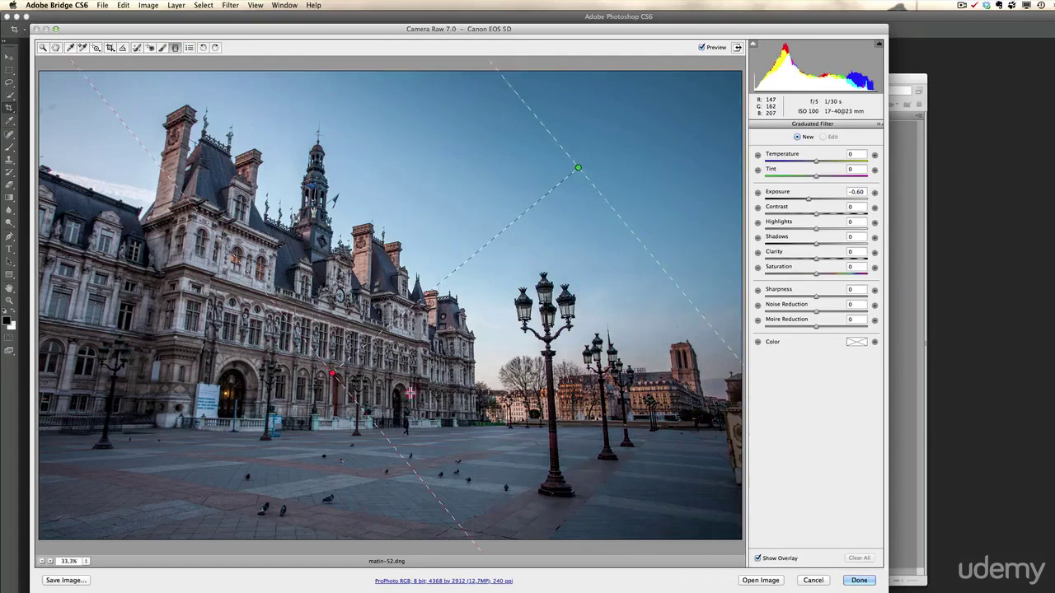
drag(410, 393, 497, 407)
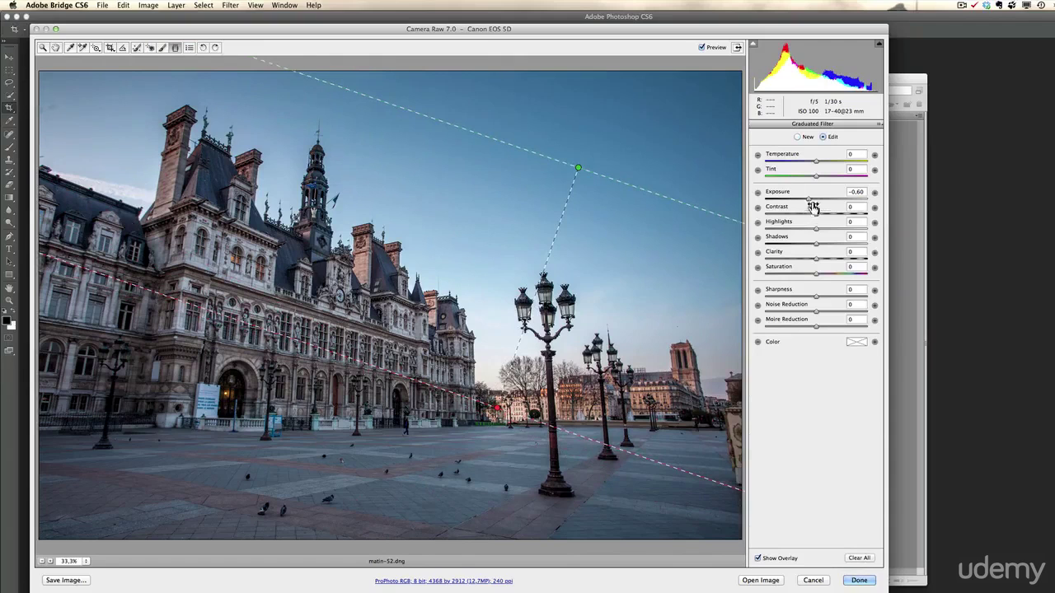
drag(808, 199, 804, 201)
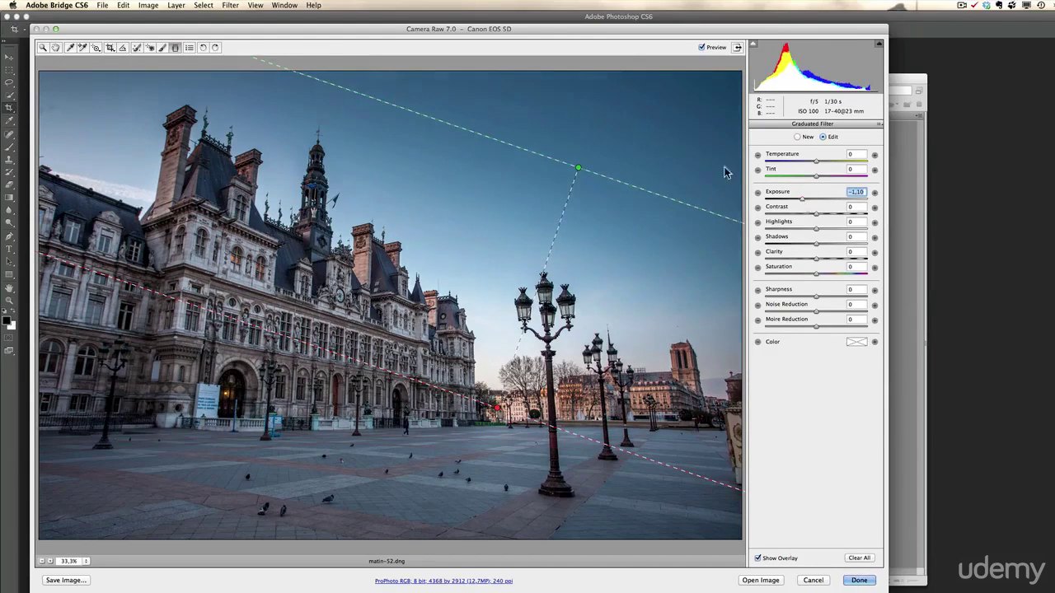
click(55, 47)
click(841, 318)
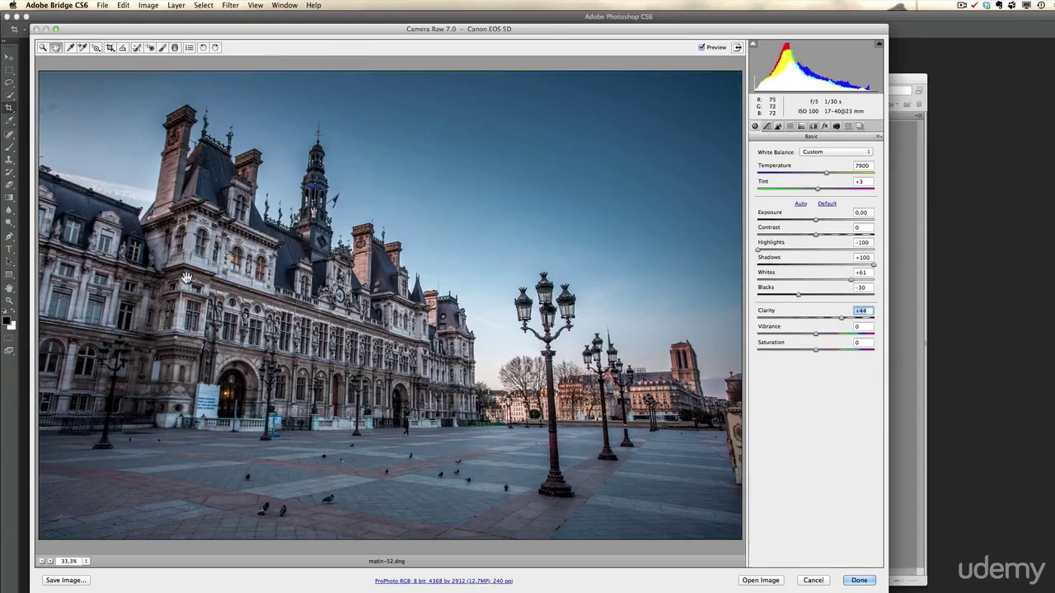
Step: Set Vibrance to +30 and cool the Temperature to 7200
click(835, 335)
drag(835, 335, 832, 334)
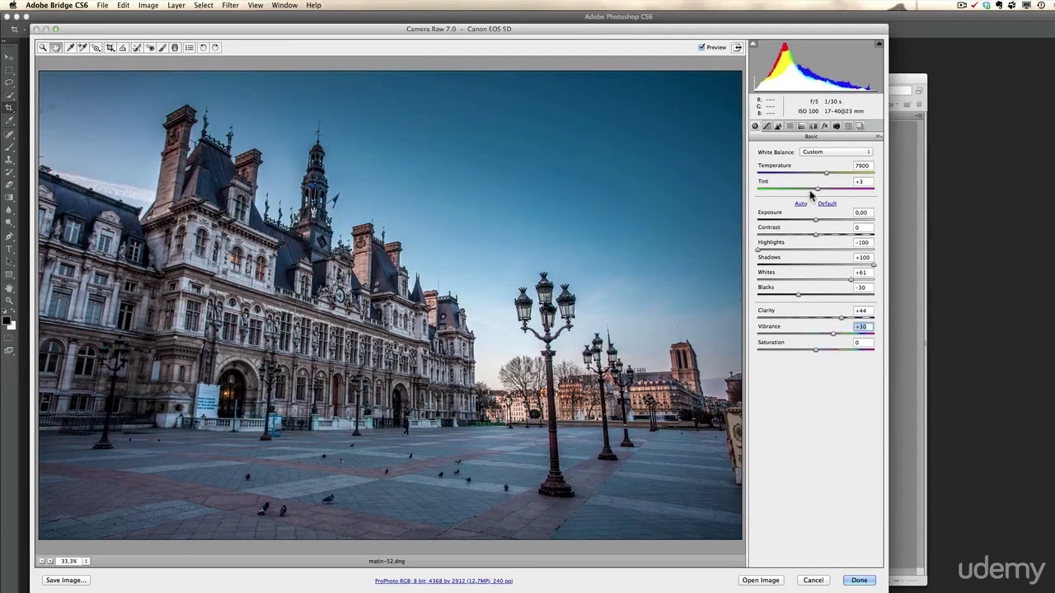
mouse_move(825, 173)
mouse_down()
mouse_move(807, 174)
mouse_move(817, 176)
mouse_up()
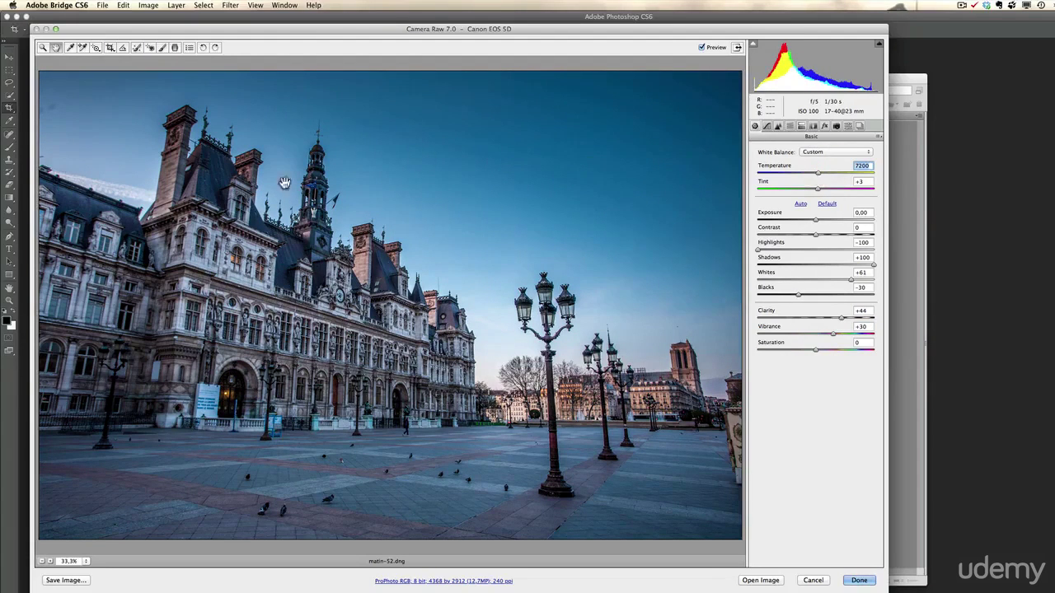
click(162, 47)
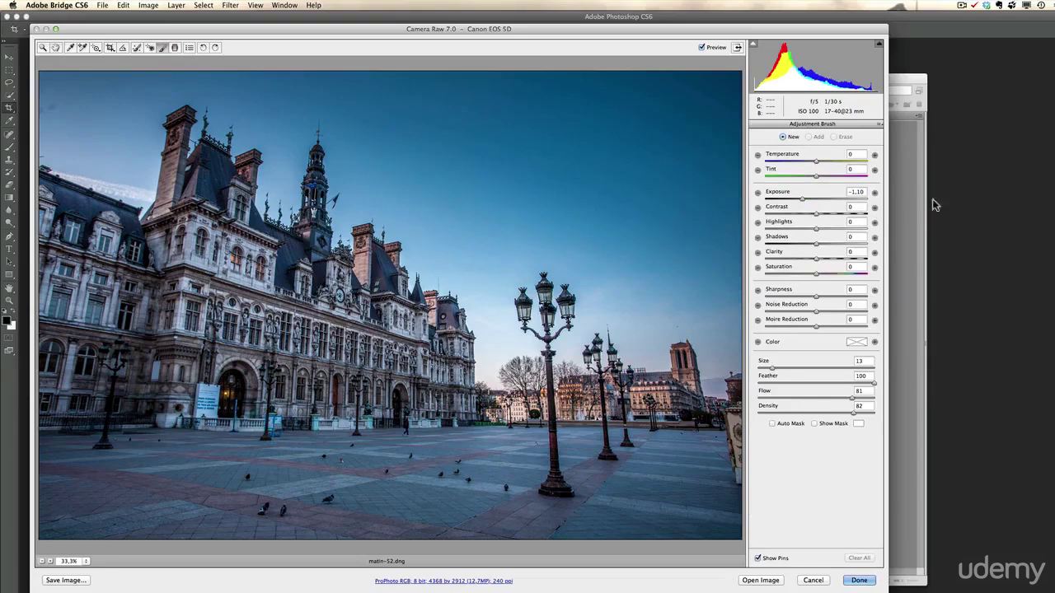
Step: Give the Adjustment Brush a warm temperature and paint it over the horizon sky
click(876, 160)
drag(828, 161, 819, 176)
mouse_move(559, 379)
mouse_down()
mouse_move(610, 356)
mouse_move(519, 380)
mouse_move(660, 375)
mouse_move(523, 359)
mouse_move(708, 362)
mouse_move(491, 327)
mouse_move(498, 360)
mouse_up()
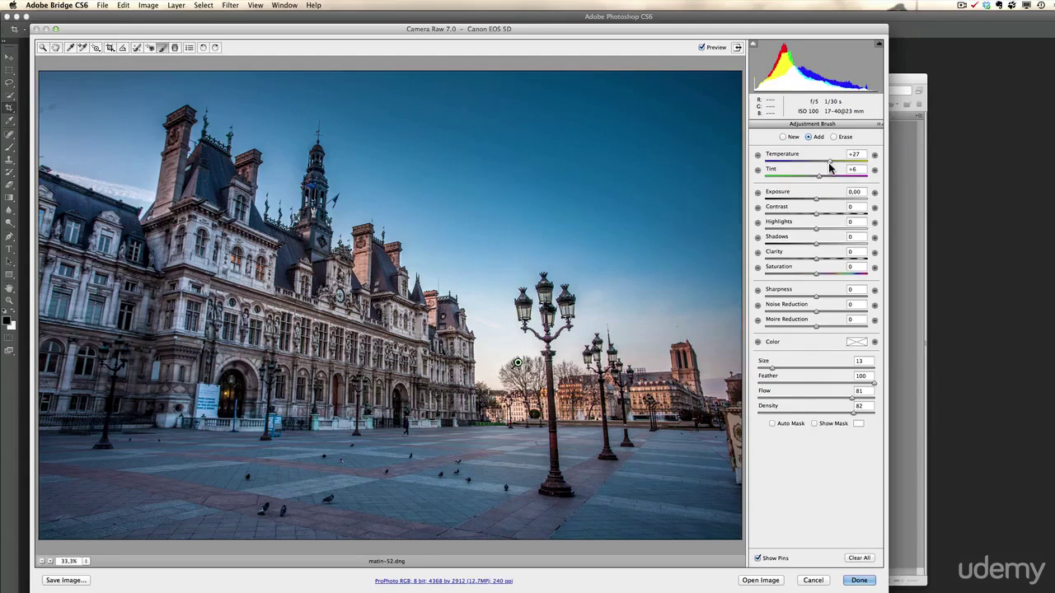
Step: Refine the painted sky to Temperature +45 and Tint +35 toward pink
drag(829, 162, 821, 180)
drag(832, 164, 846, 165)
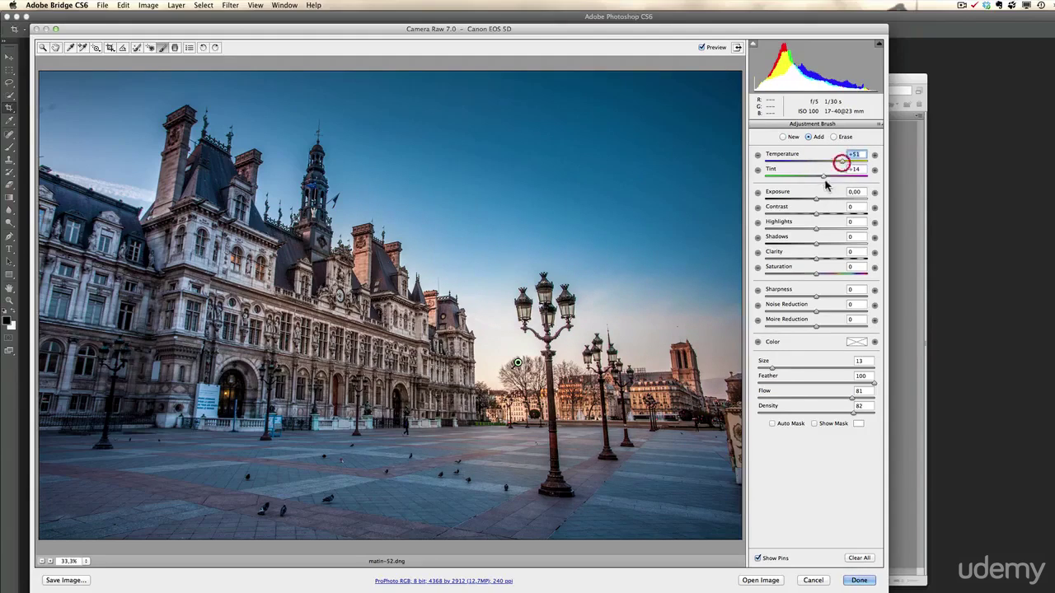
drag(825, 176, 837, 180)
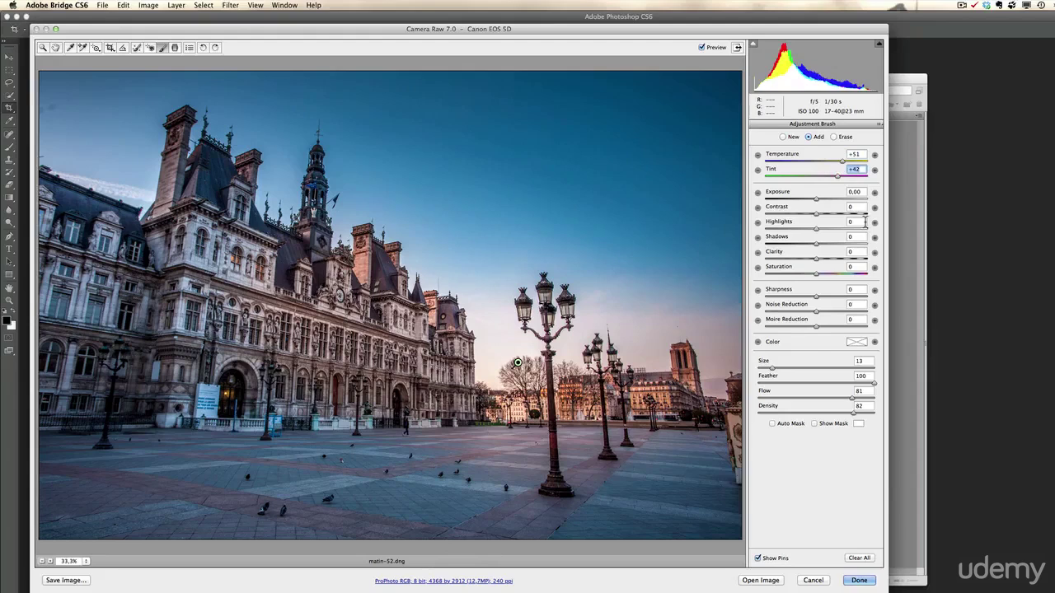
click(841, 162)
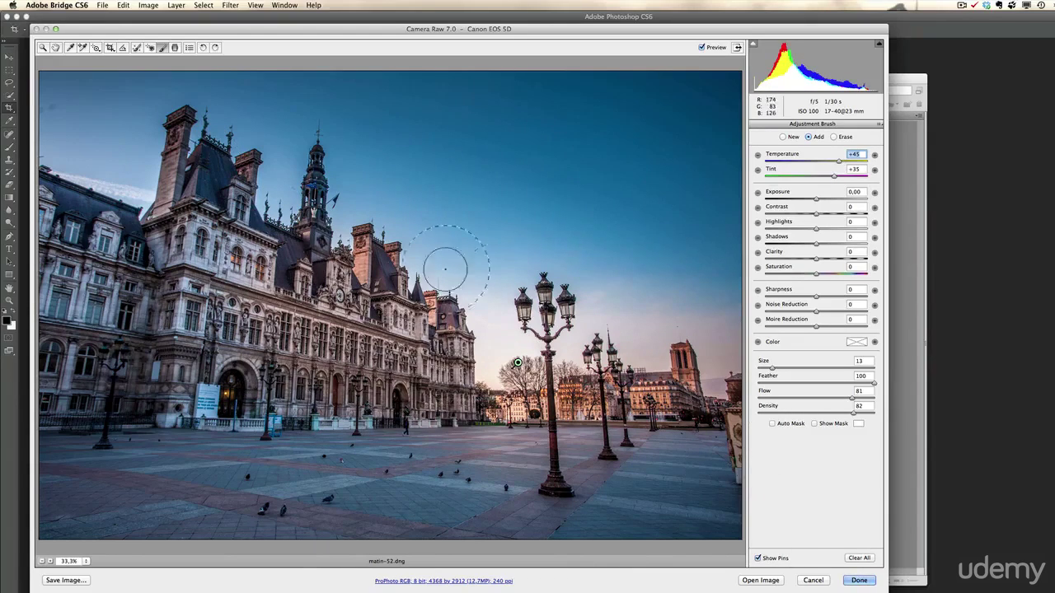
click(56, 48)
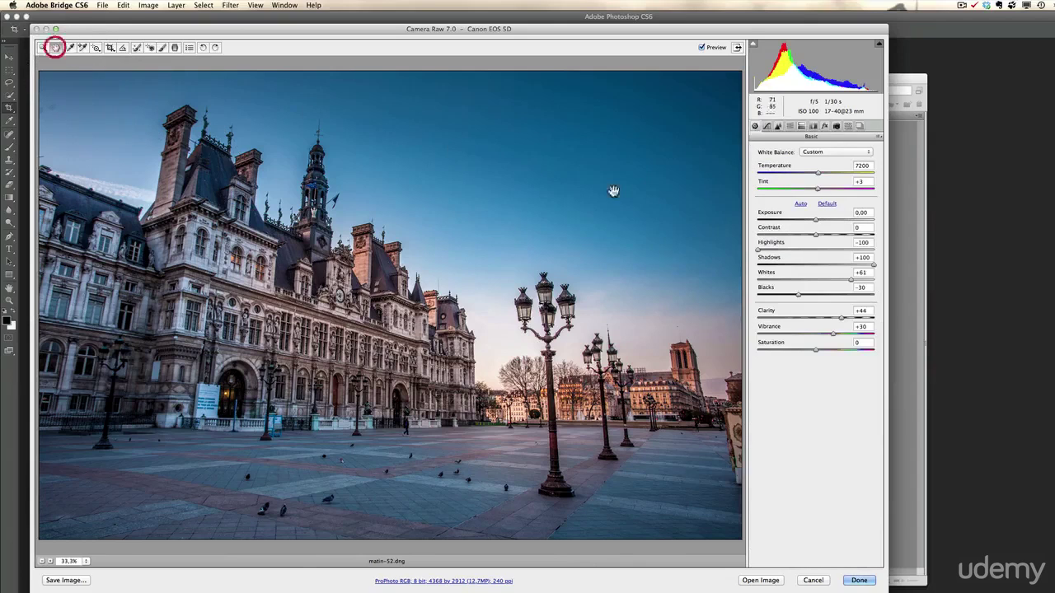
Step: Set Exposure +0.15 and Post Crop Vignetting -10, then open the image in Photoshop
click(818, 222)
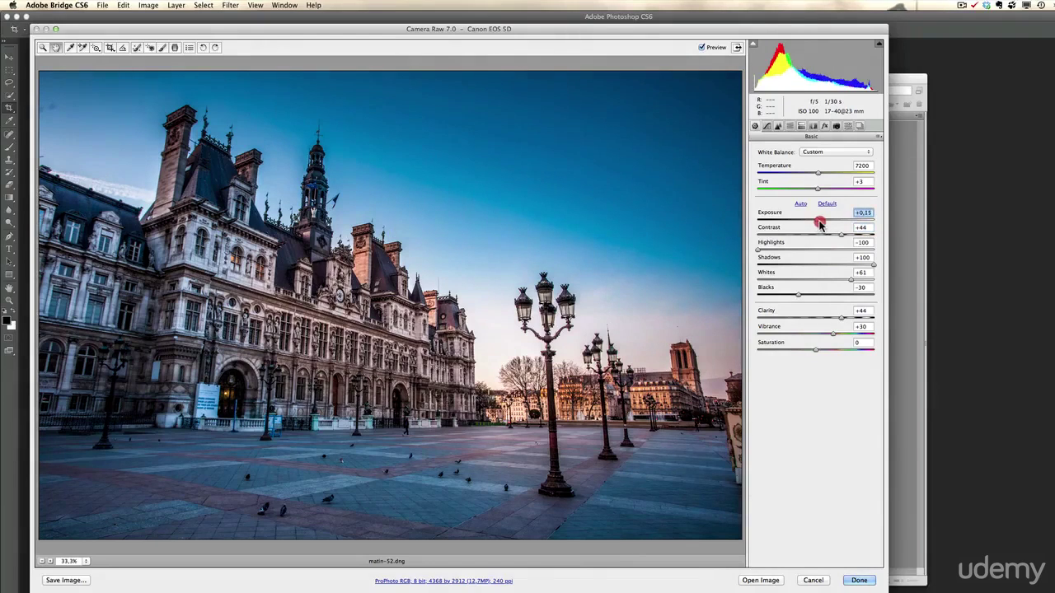
click(824, 126)
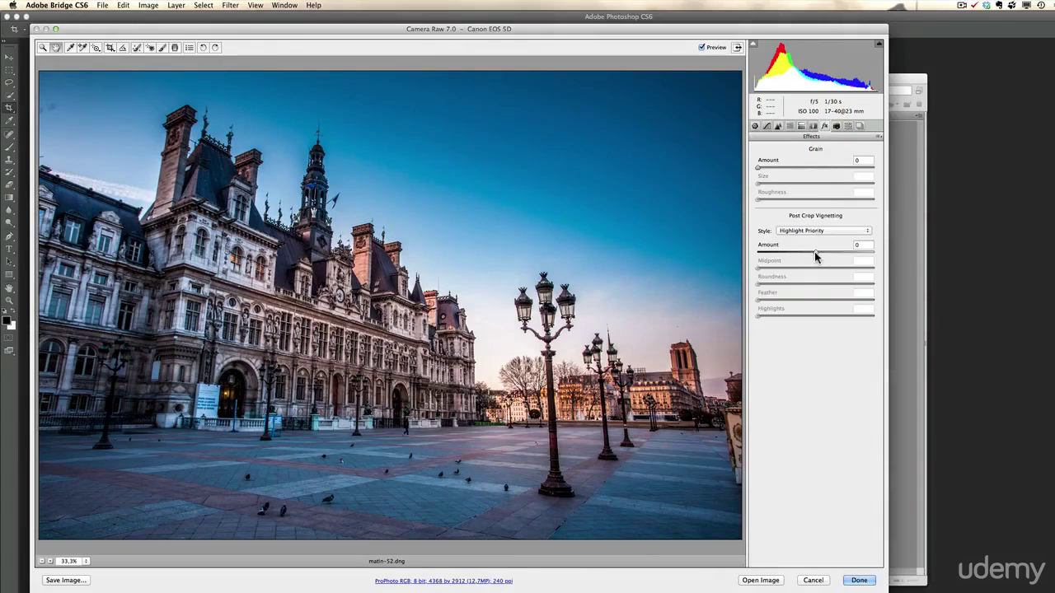
drag(815, 253, 805, 257)
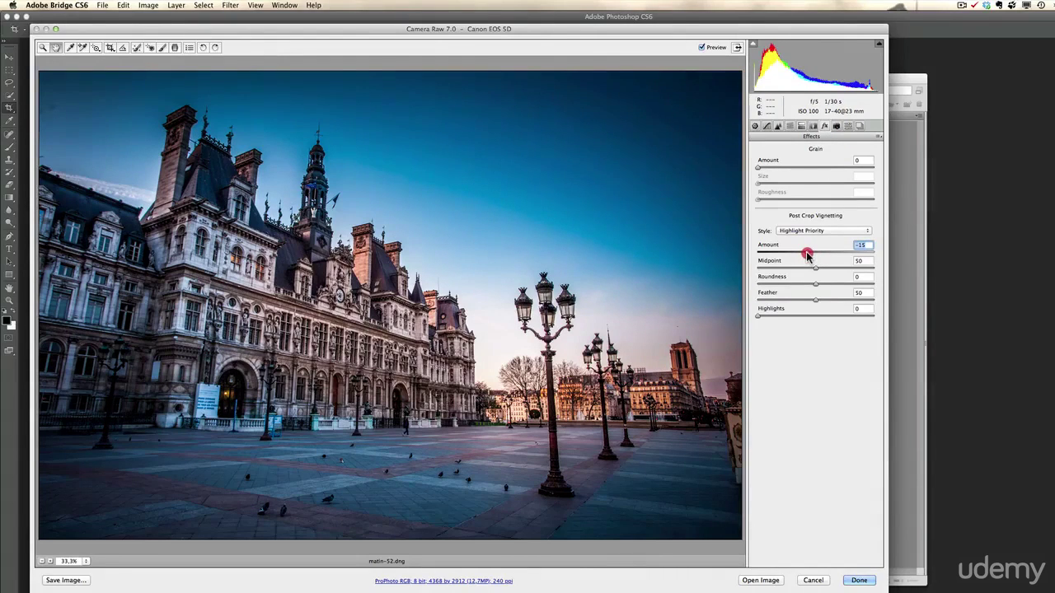
drag(807, 255, 810, 255)
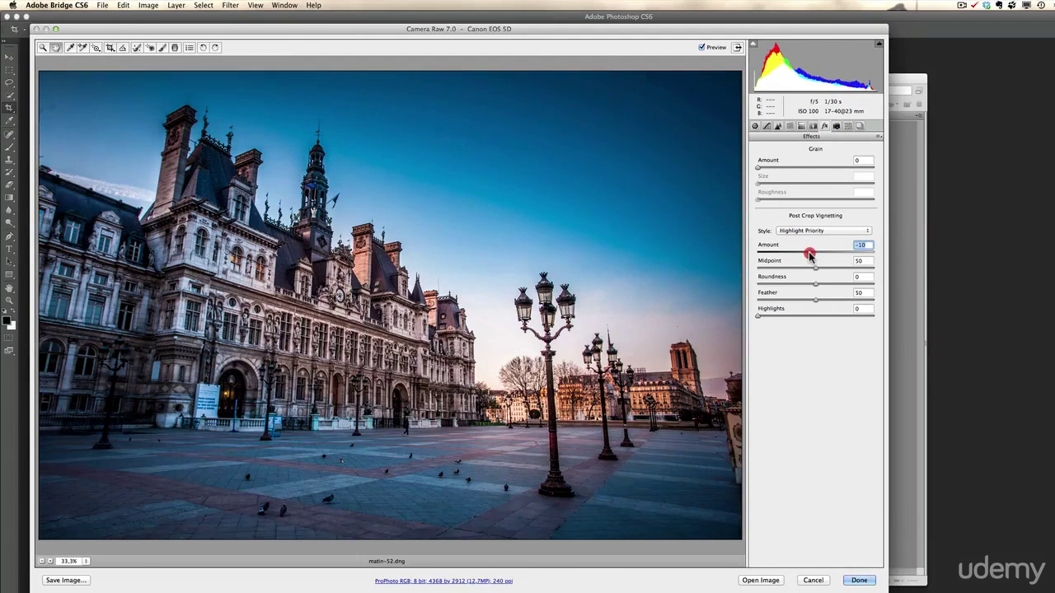
click(760, 581)
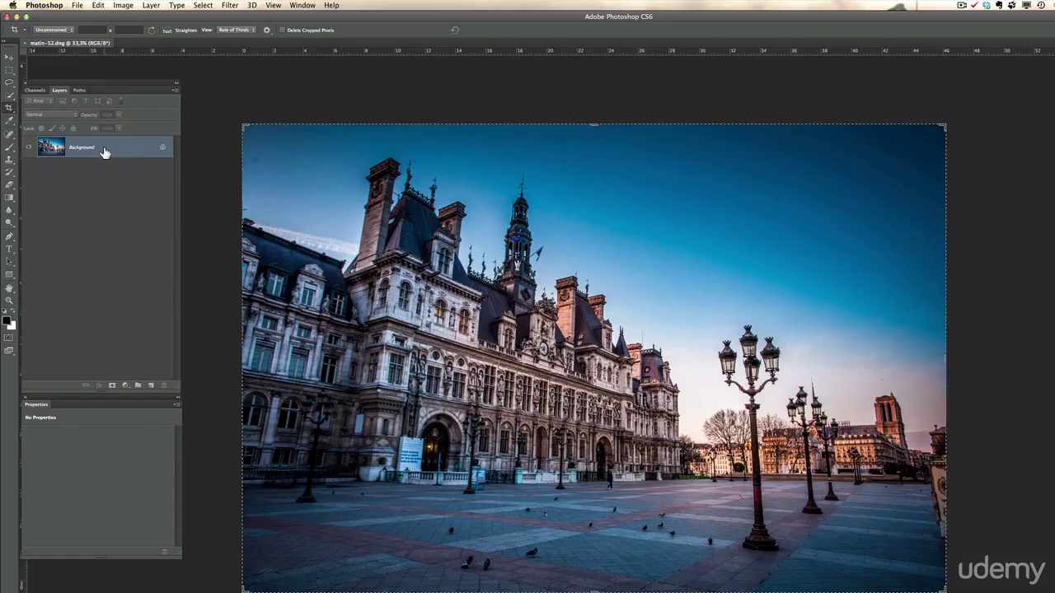
Step: Duplicate the Background layer and go to the Filter menu for Adaptive Wide Angle
drag(104, 151, 150, 385)
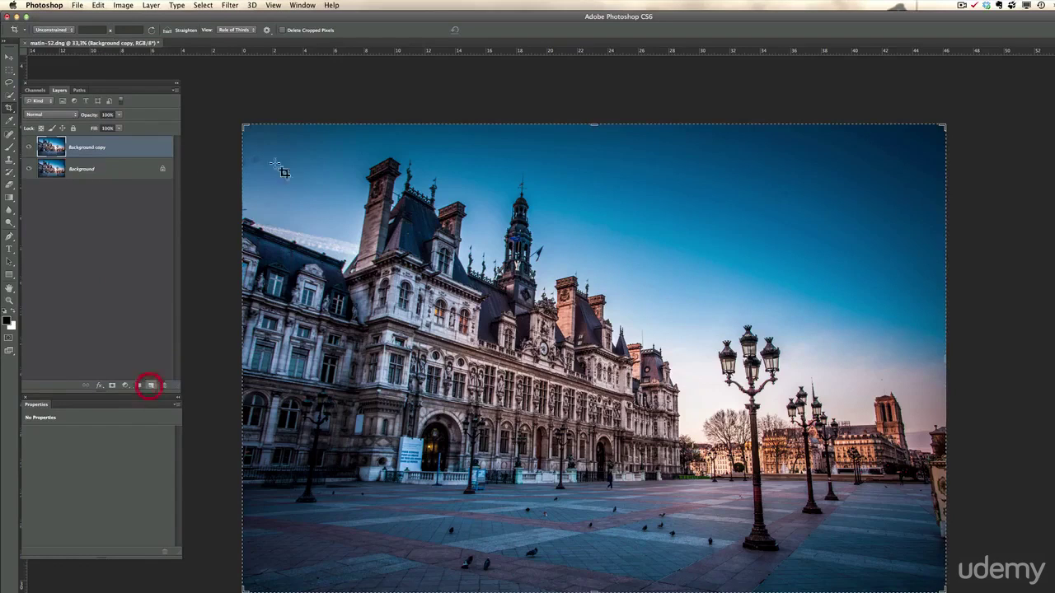
click(229, 5)
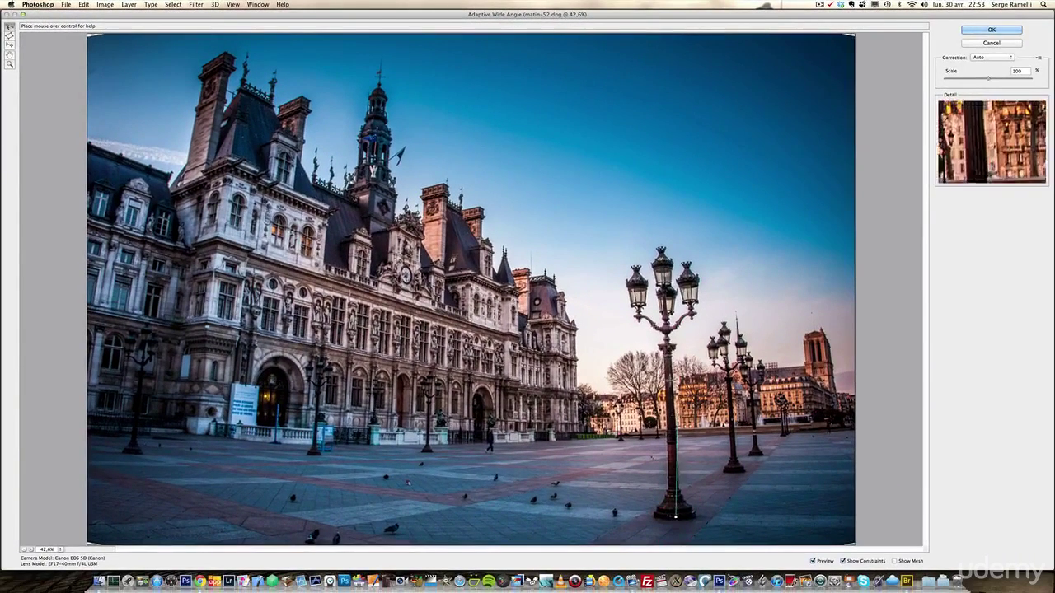
Step: Constrain the front lamp post to vertical, undoing an initial horizontal setting
click(661, 248)
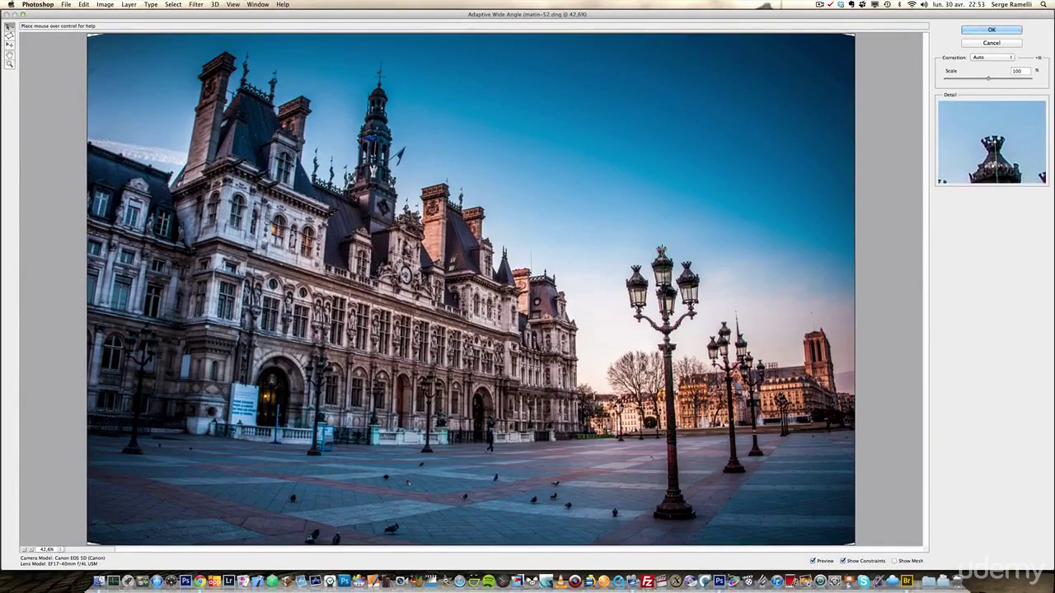
right_click(663, 249)
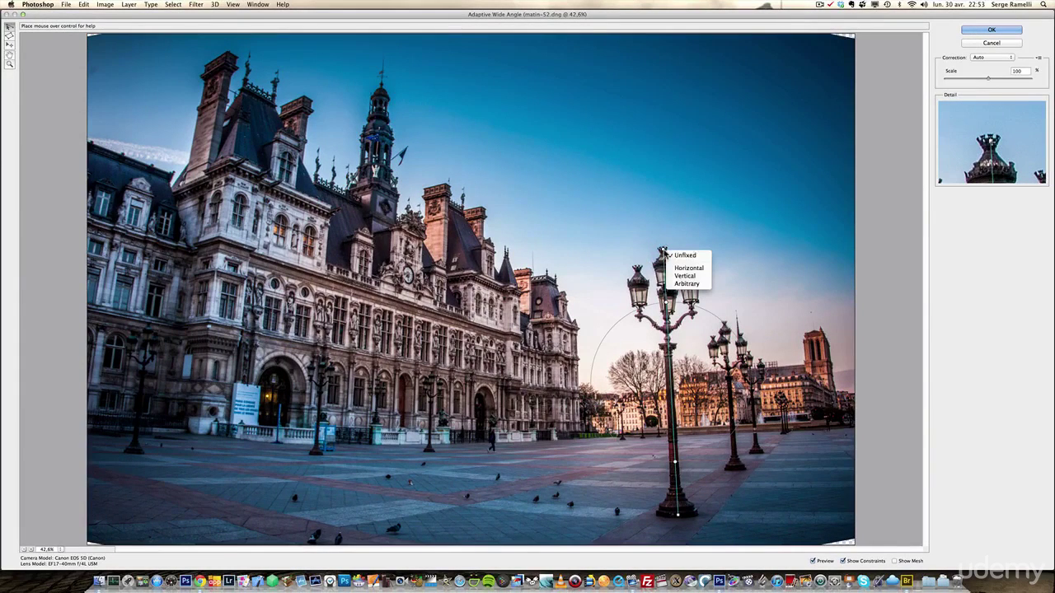
click(700, 269)
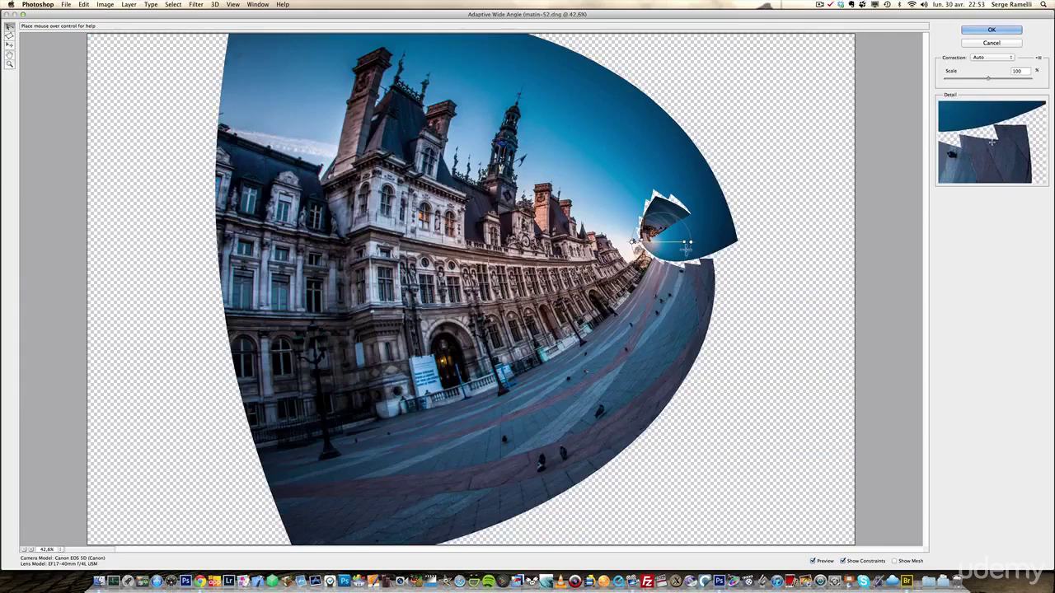
key(super+z)
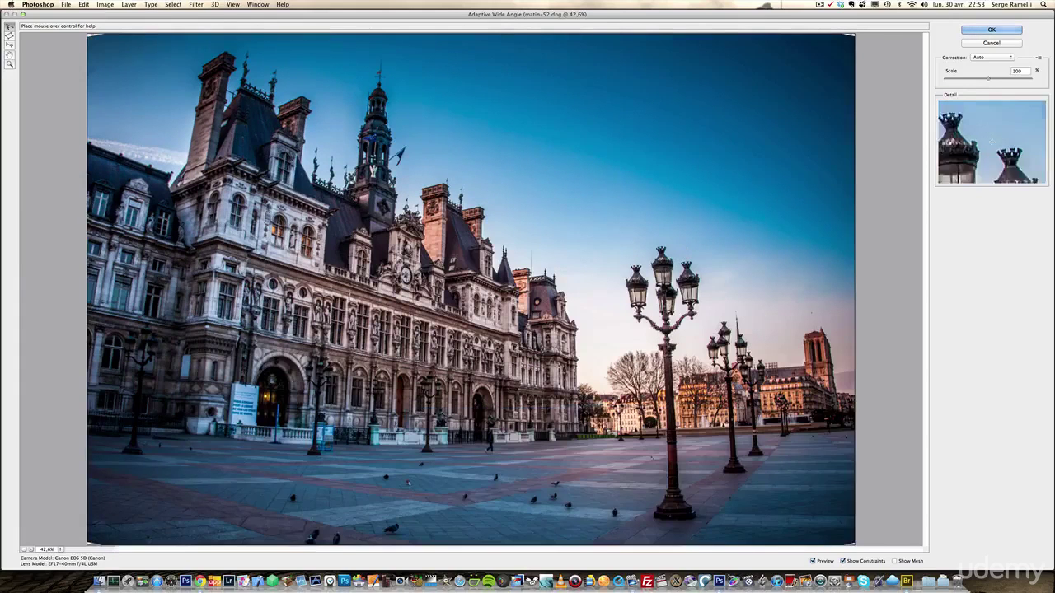
click(674, 513)
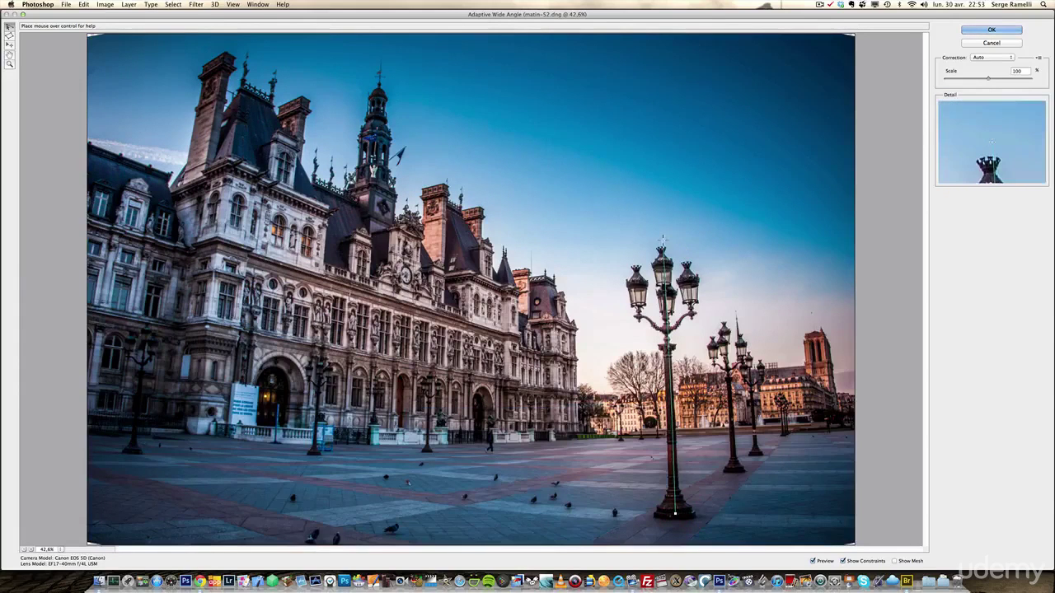
click(661, 248)
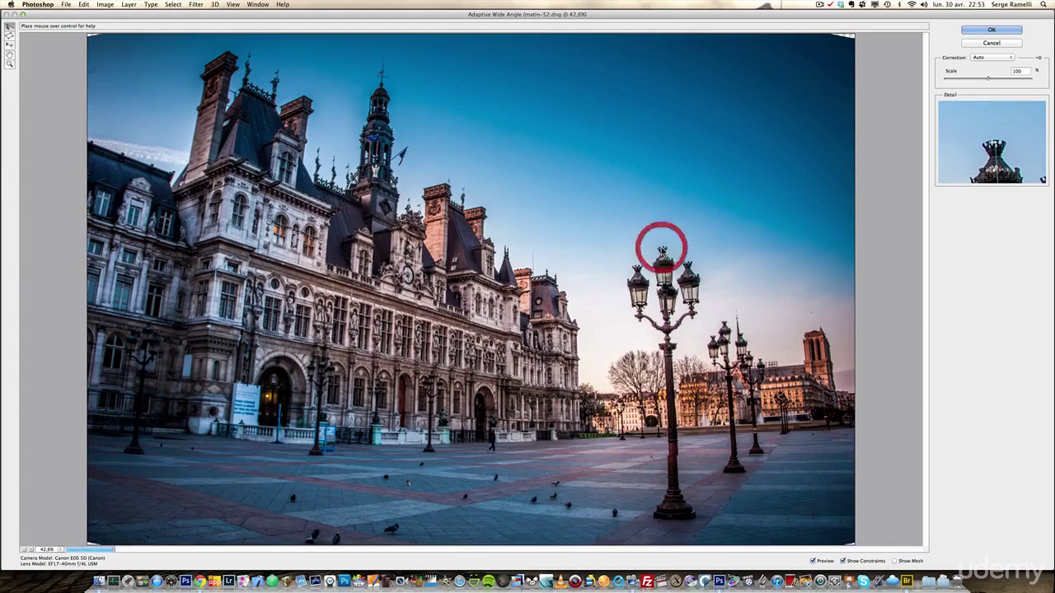
right_click(663, 247)
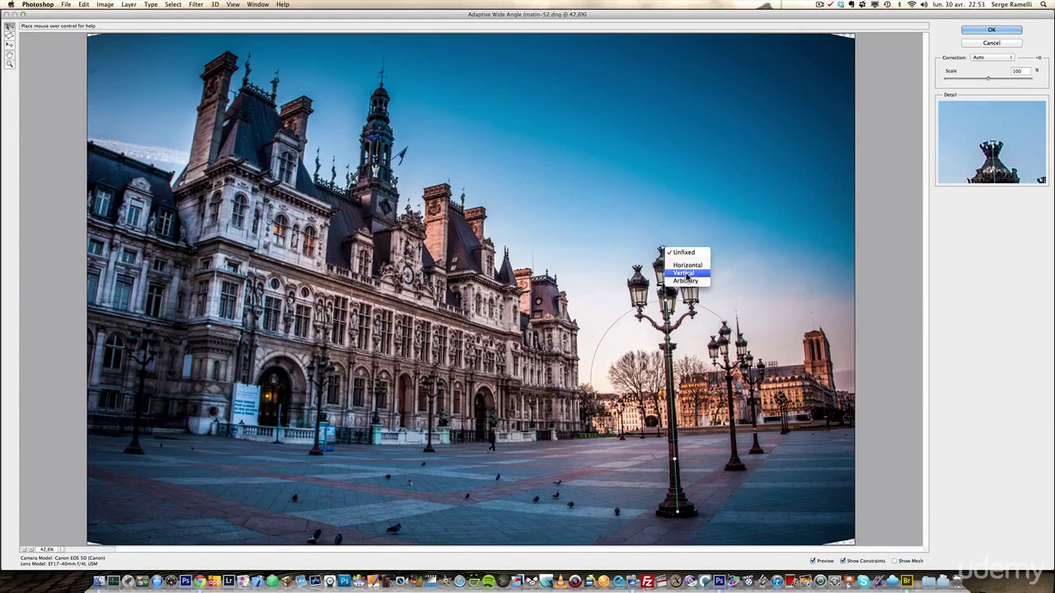
click(687, 273)
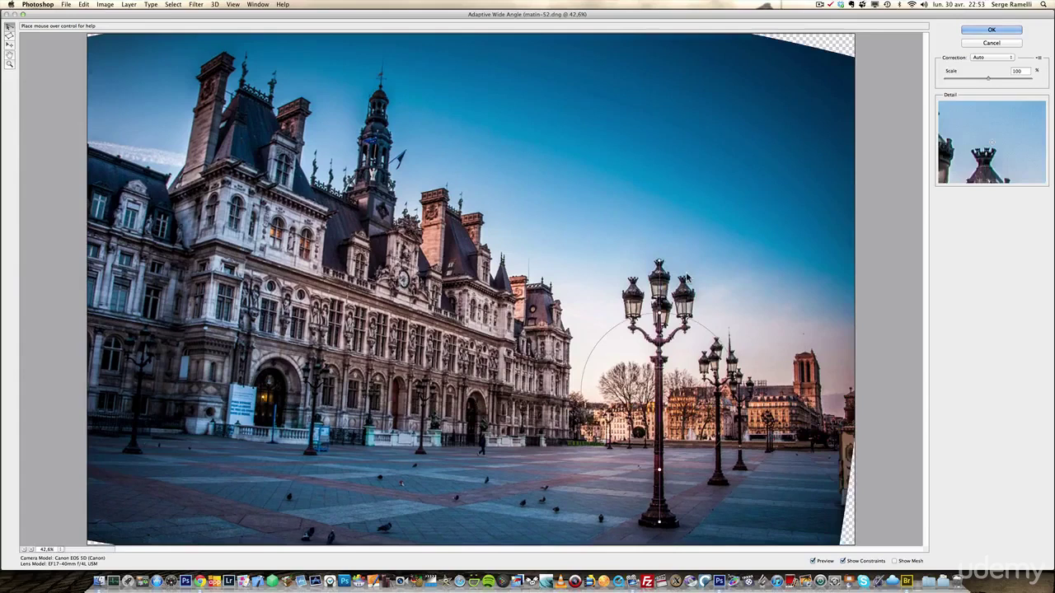
Step: Make the building's left facade edge vertical and apply the Adaptive Wide Angle correction
click(195, 427)
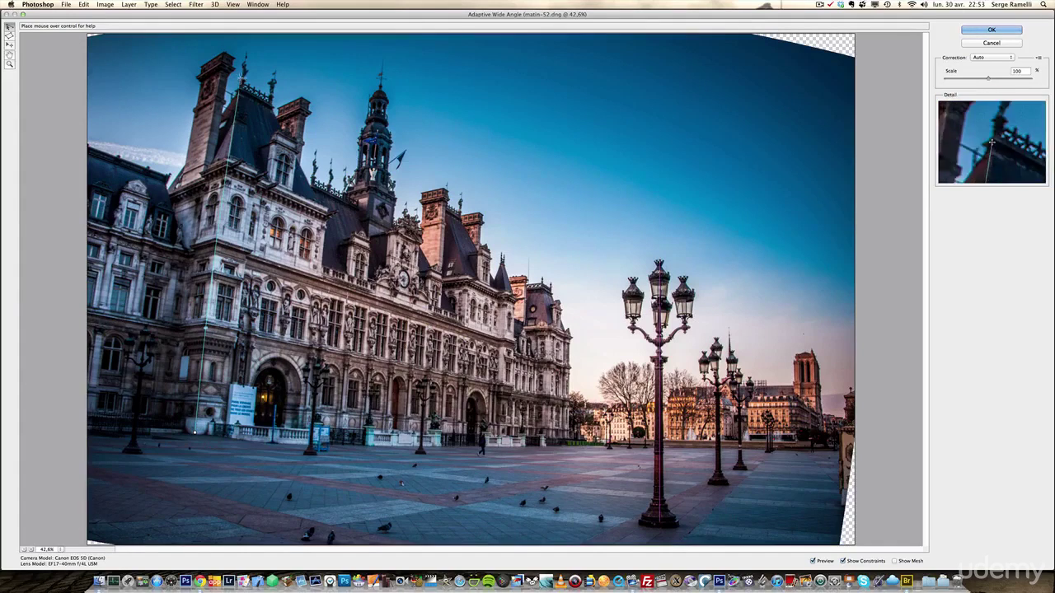
click(242, 66)
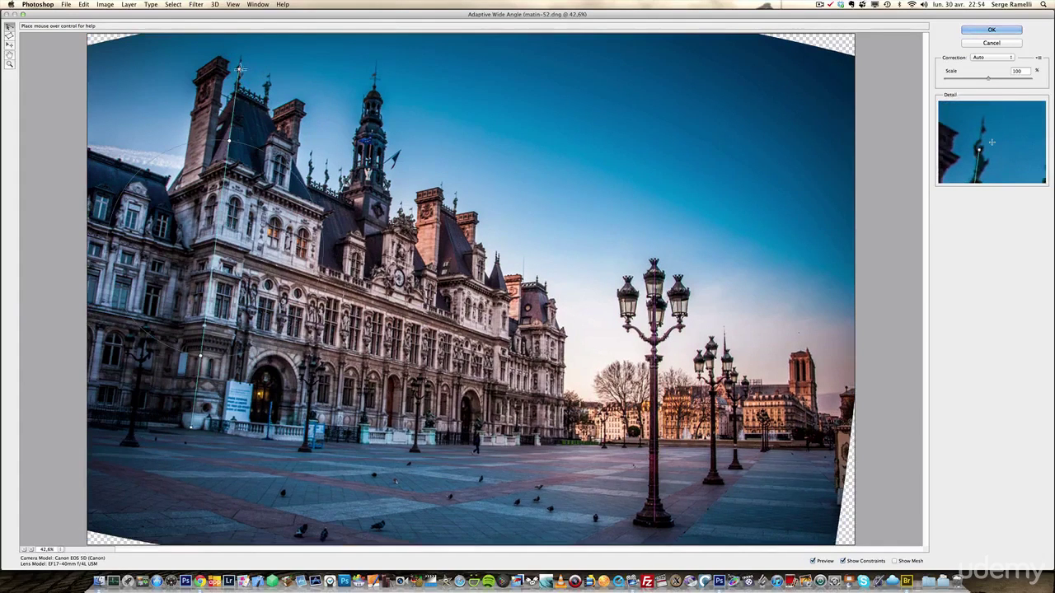
right_click(239, 69)
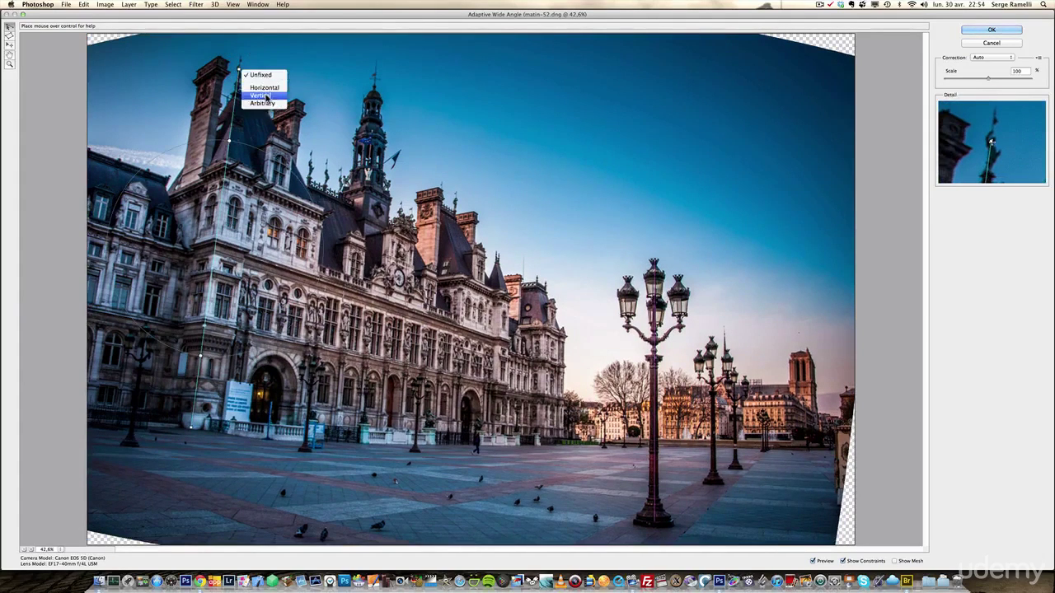
click(263, 96)
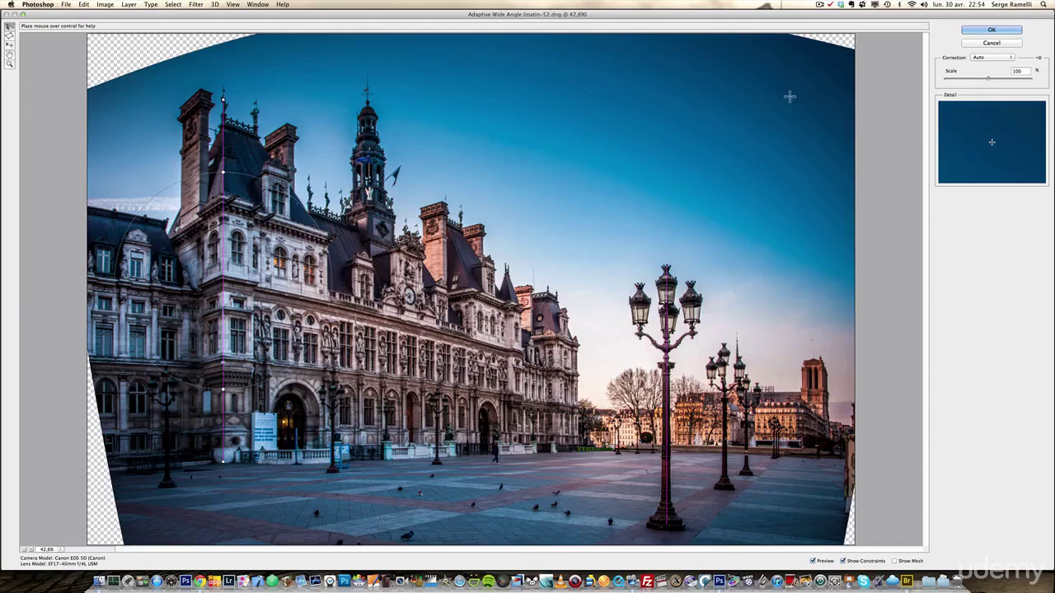
click(993, 29)
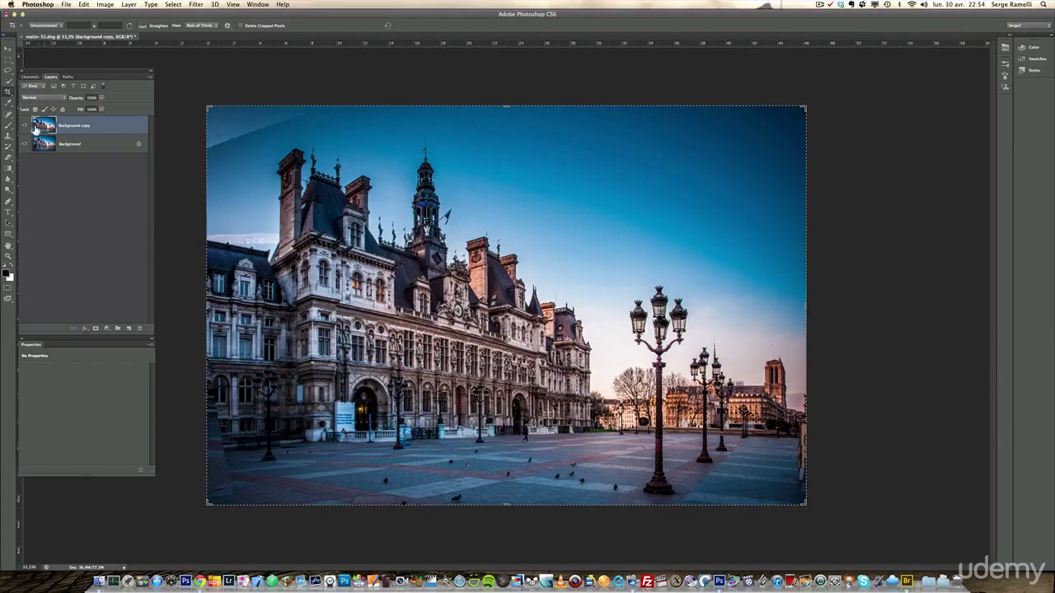
Step: Hide the Background layer and crop the left, right and top edges inward
click(24, 125)
click(24, 126)
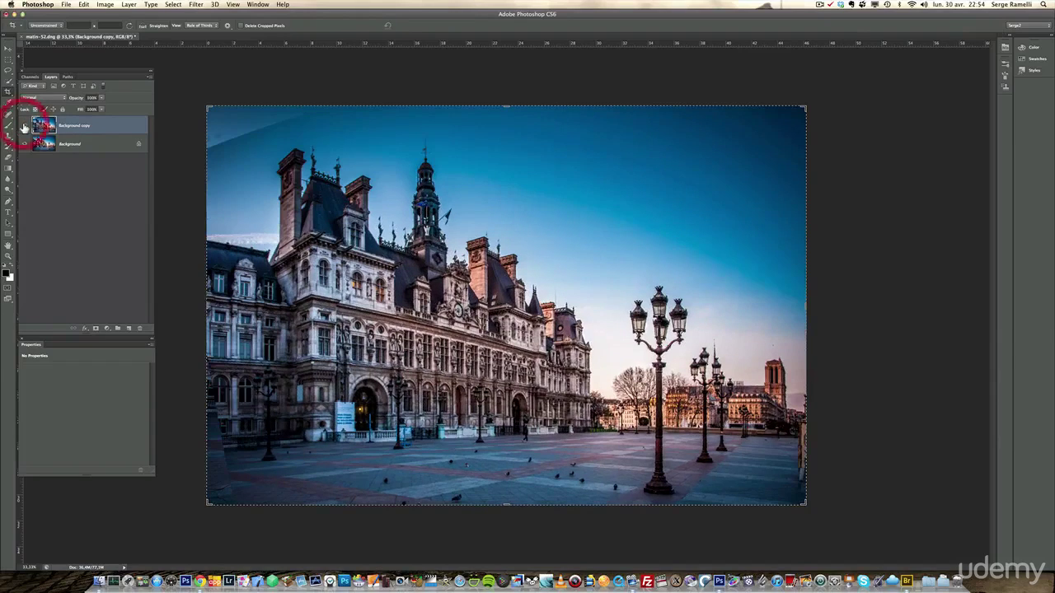
click(24, 144)
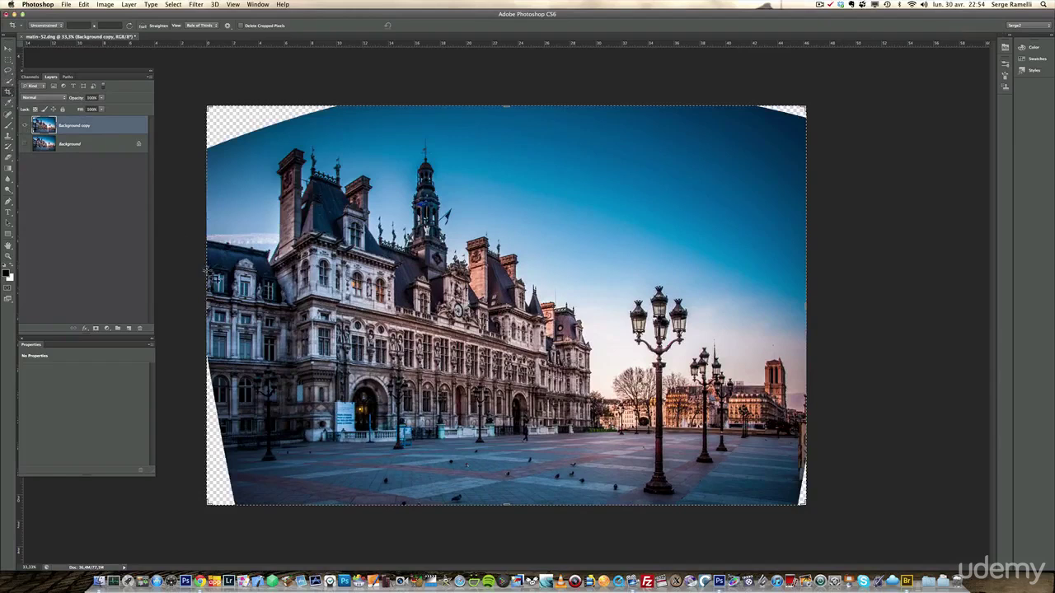
drag(208, 305, 221, 305)
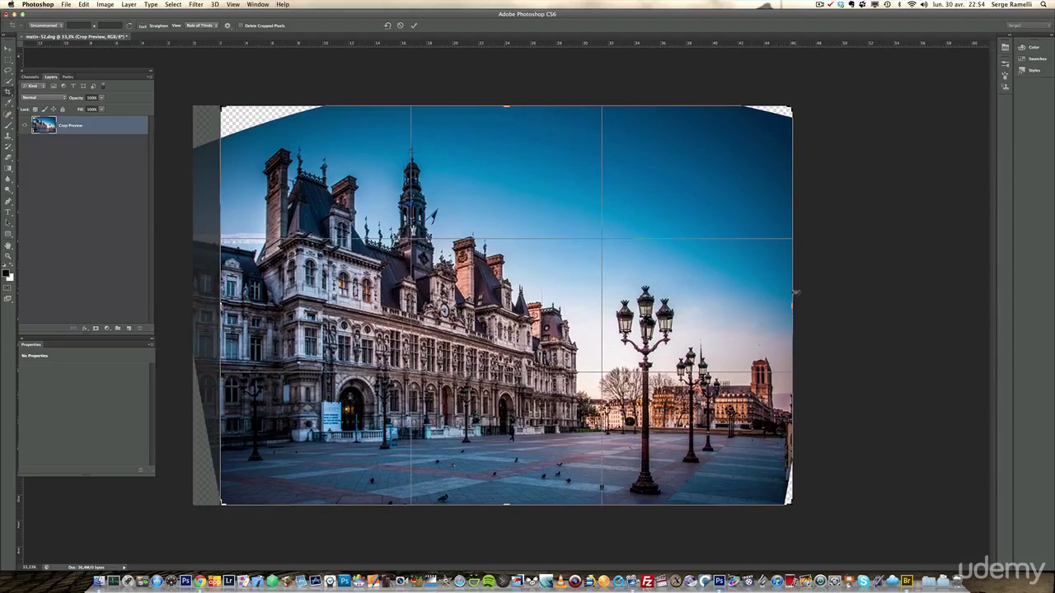
drag(789, 304, 781, 304)
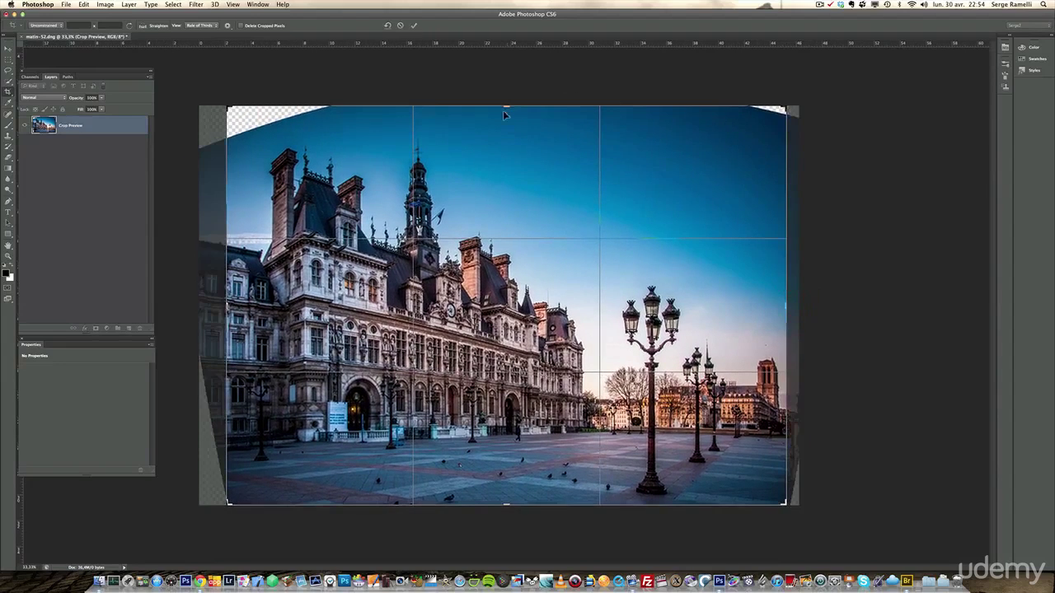
drag(506, 106, 506, 111)
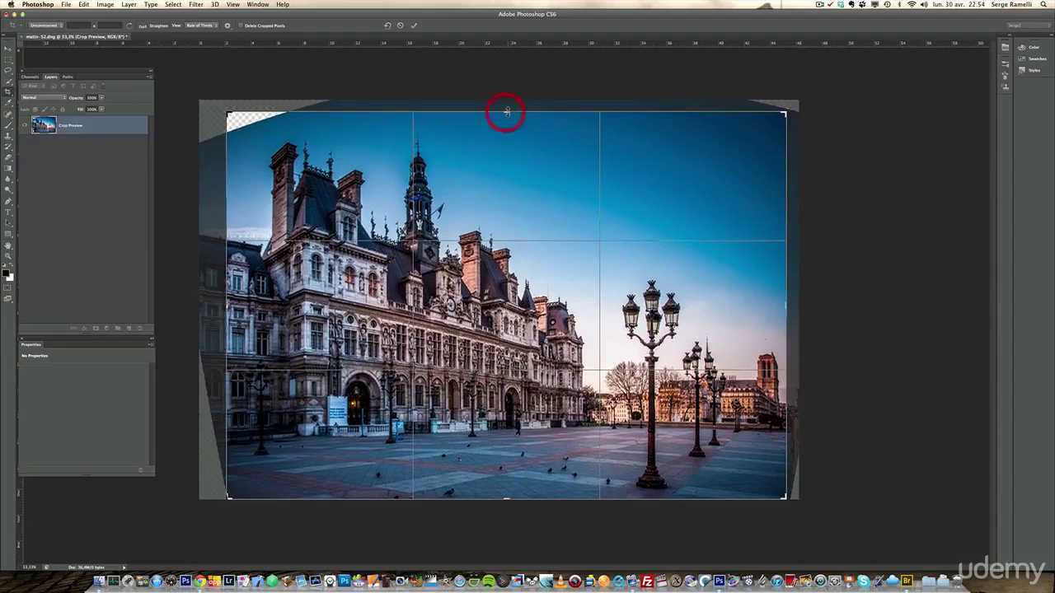
key(Return)
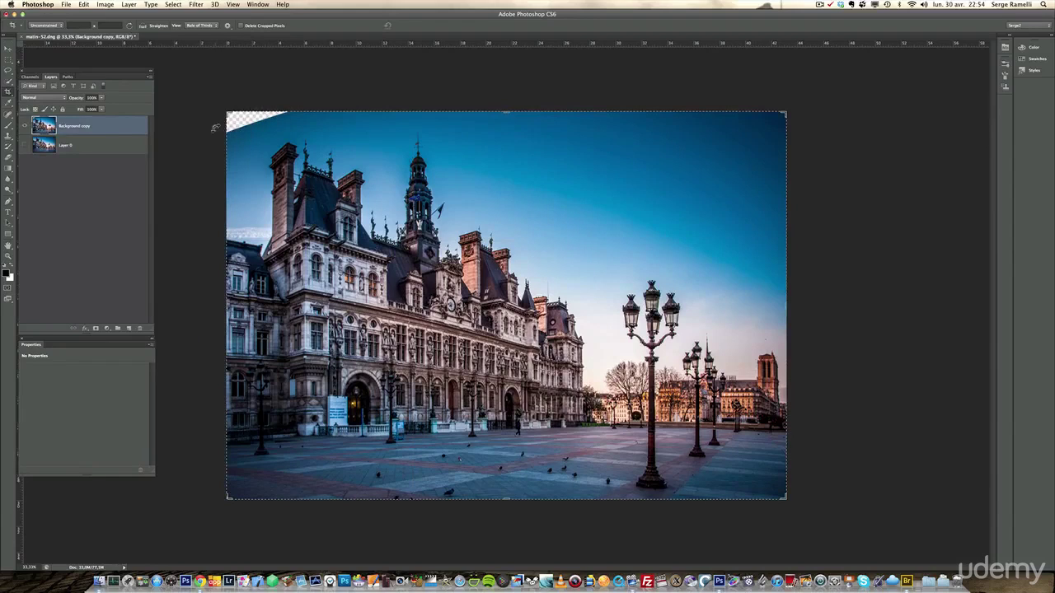
Step: Lasso-select the transparent sliver at the photo's top-left corner
click(23, 145)
click(23, 145)
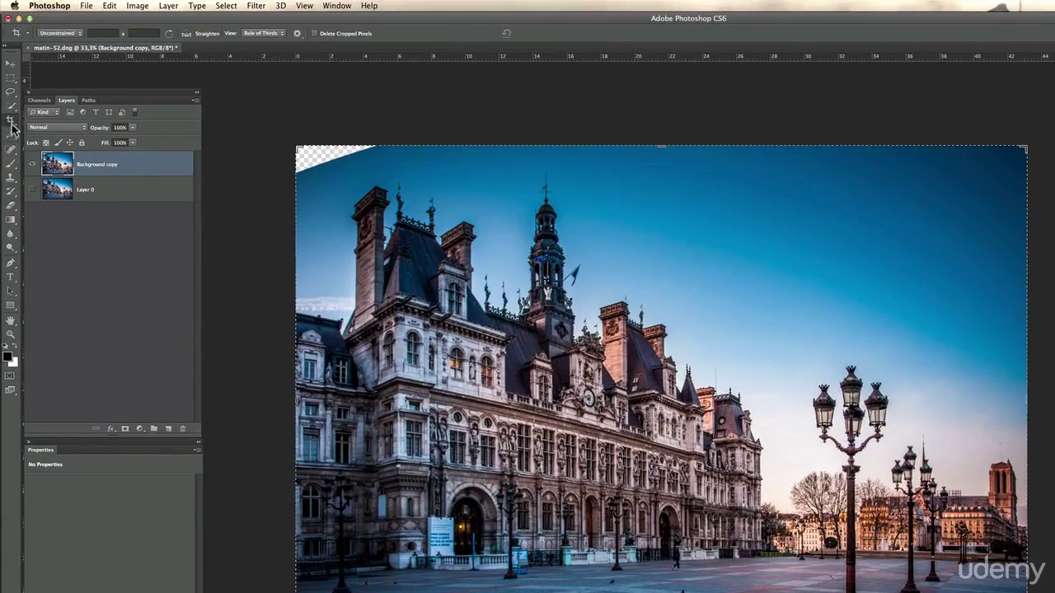
click(10, 93)
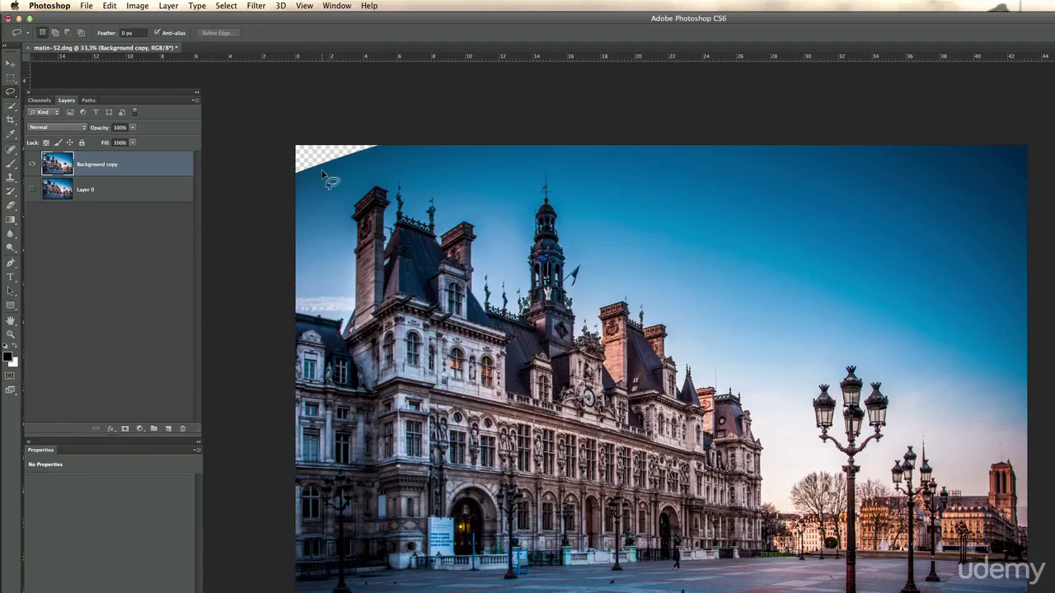
mouse_move(323, 175)
mouse_down()
mouse_move(289, 178)
mouse_move(280, 142)
mouse_move(328, 132)
mouse_move(388, 152)
mouse_up()
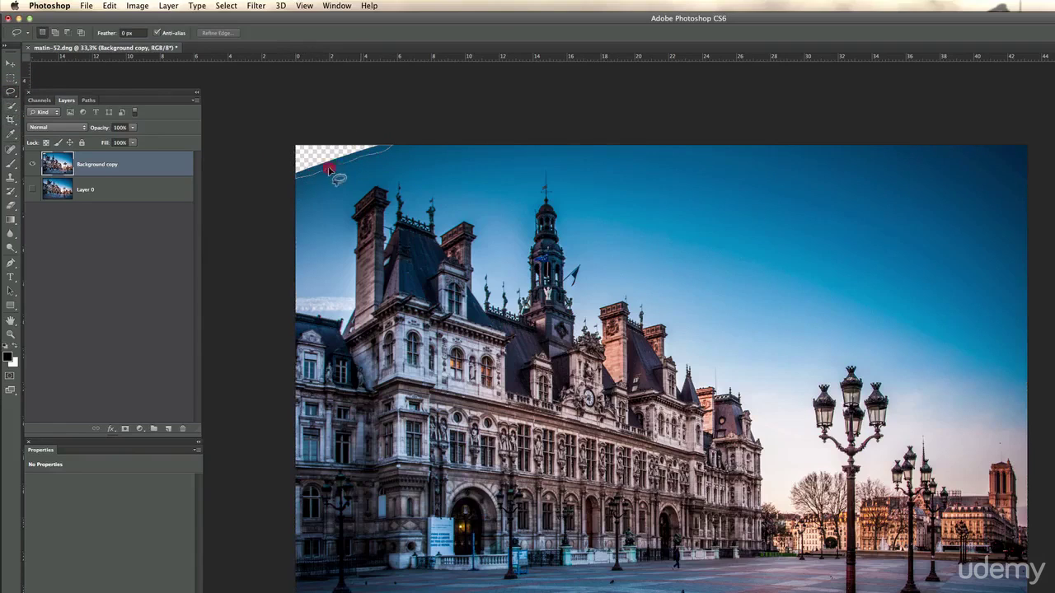
drag(323, 173, 323, 175)
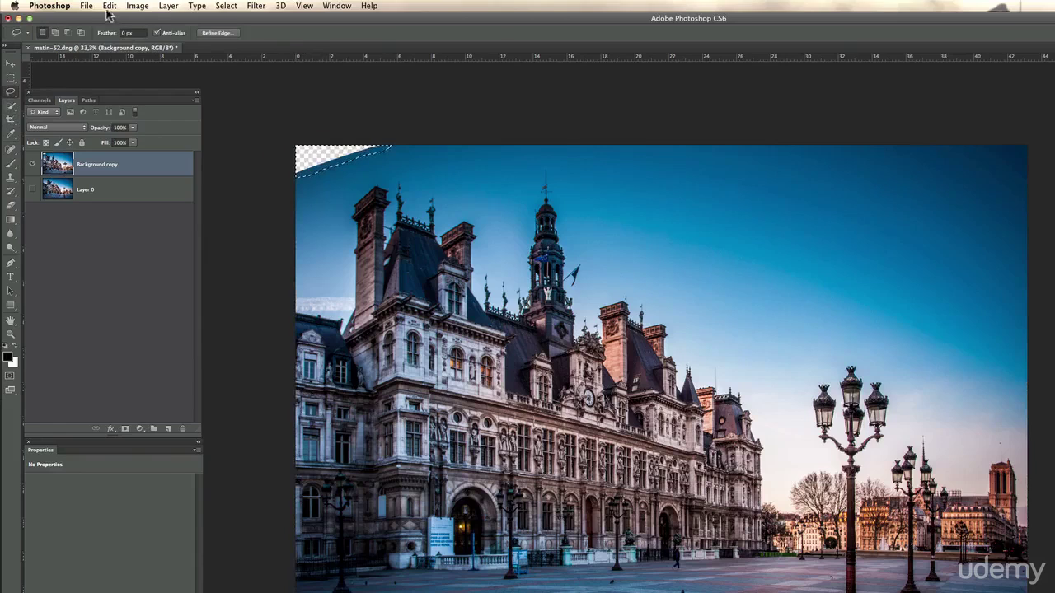
click(110, 6)
mouse_move(136, 10)
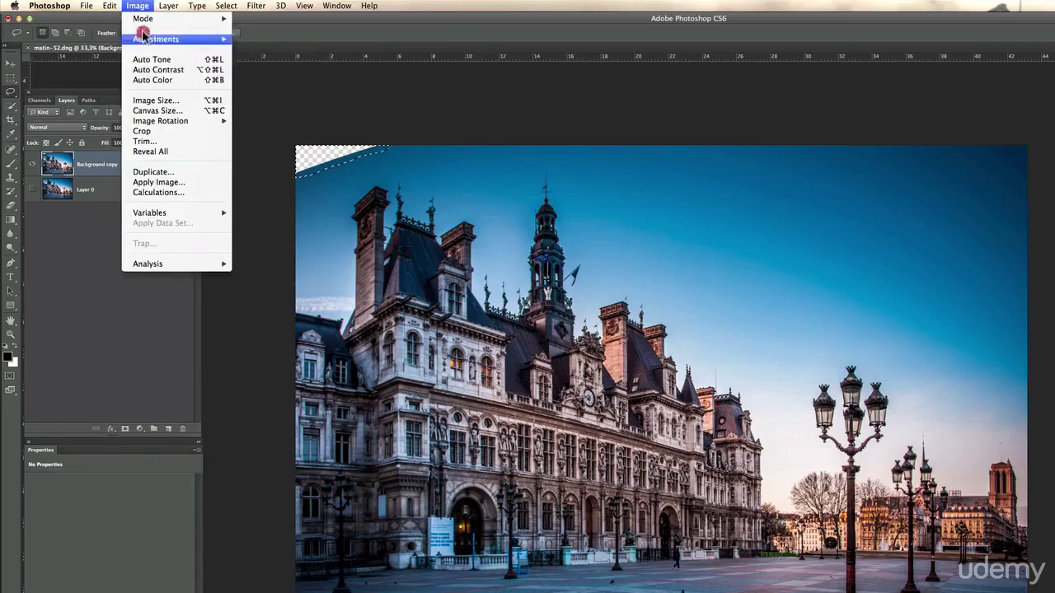
click(45, 75)
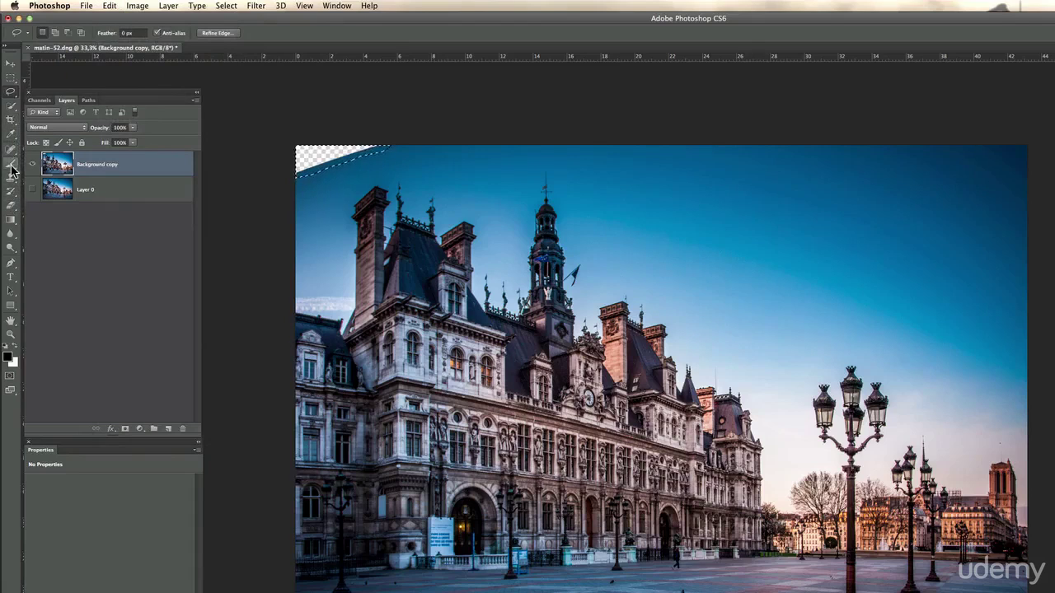
Step: Patch the top-left corner with nearby sky using Content-Aware and Sample All Layers
mouse_move(13, 166)
mouse_down()
mouse_move(36, 151)
mouse_move(50, 164)
mouse_up()
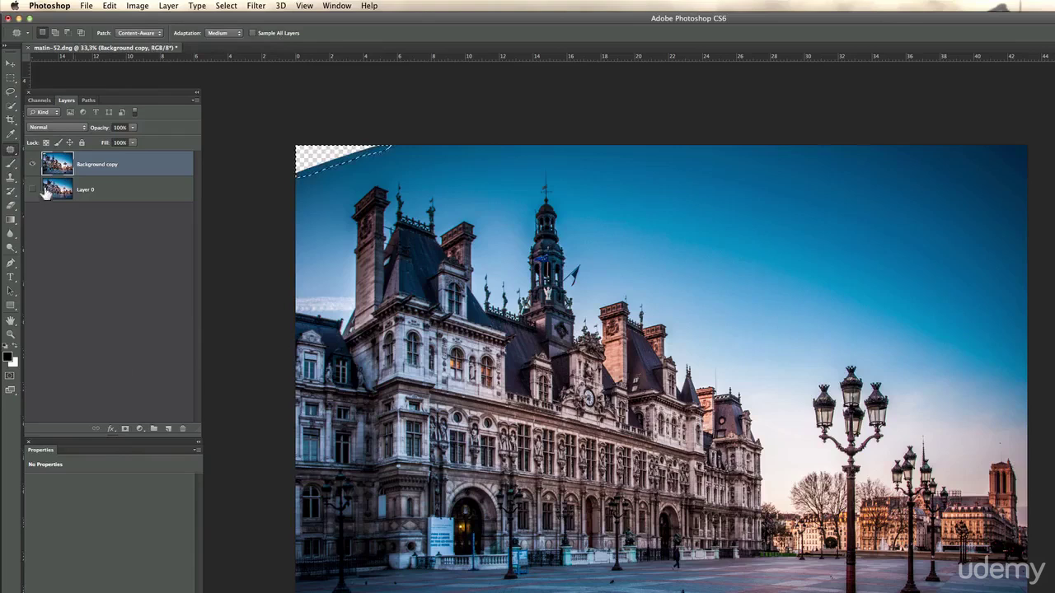
click(32, 191)
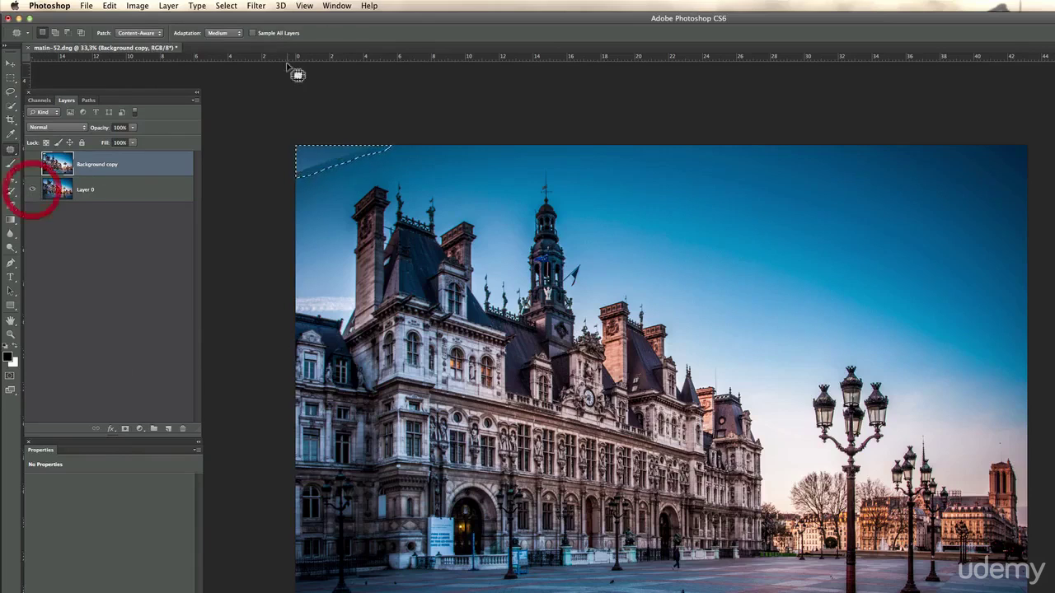
click(275, 34)
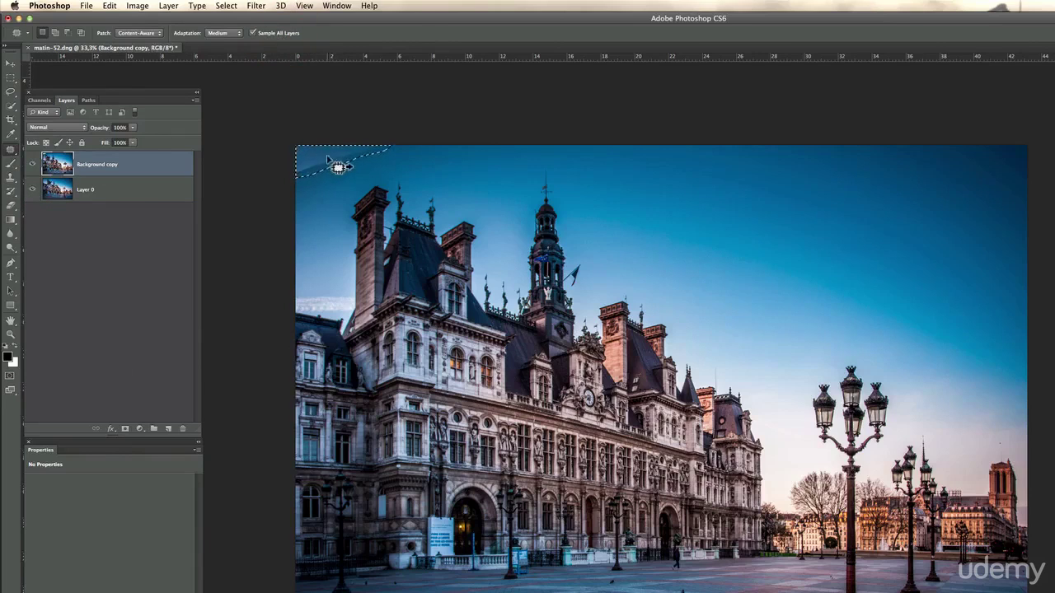
mouse_move(449, 185)
mouse_down()
mouse_move(494, 156)
mouse_move(544, 154)
mouse_up()
drag(473, 165, 478, 193)
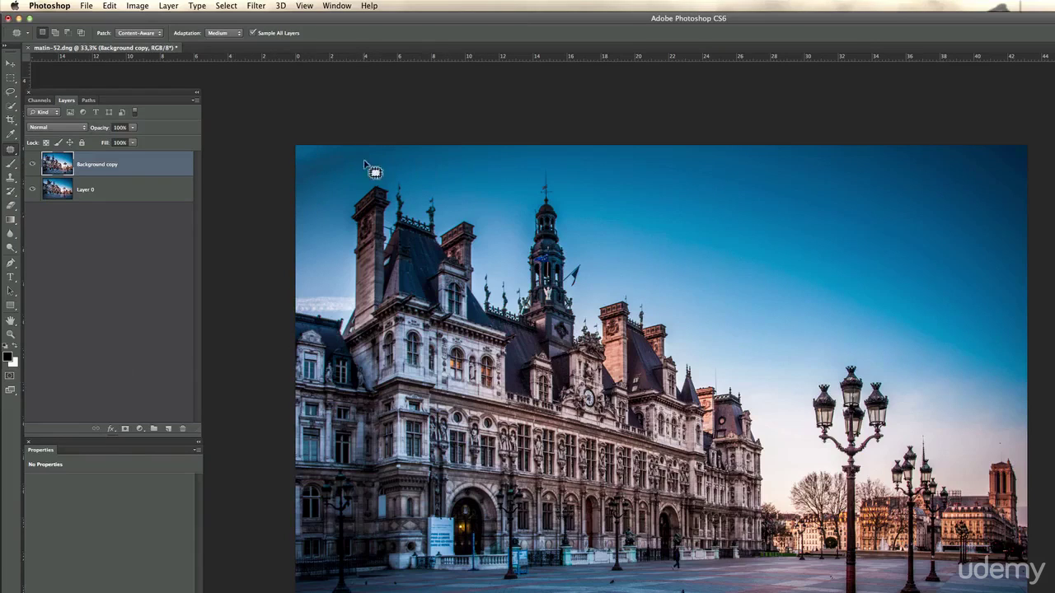
mouse_move(446, 171)
mouse_down()
mouse_move(448, 157)
mouse_move(447, 169)
mouse_up()
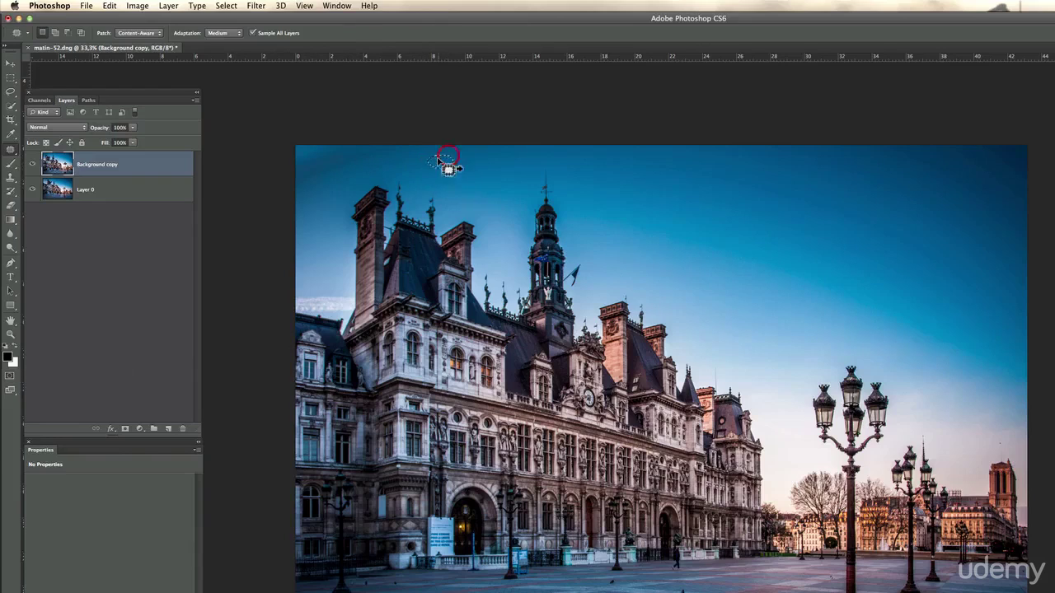
click(472, 202)
Step: Outline the top-edge gap and try cloning sky, undoing the stroke over the spire
mouse_move(293, 146)
mouse_down()
mouse_move(341, 141)
mouse_move(321, 154)
mouse_up()
key(s)
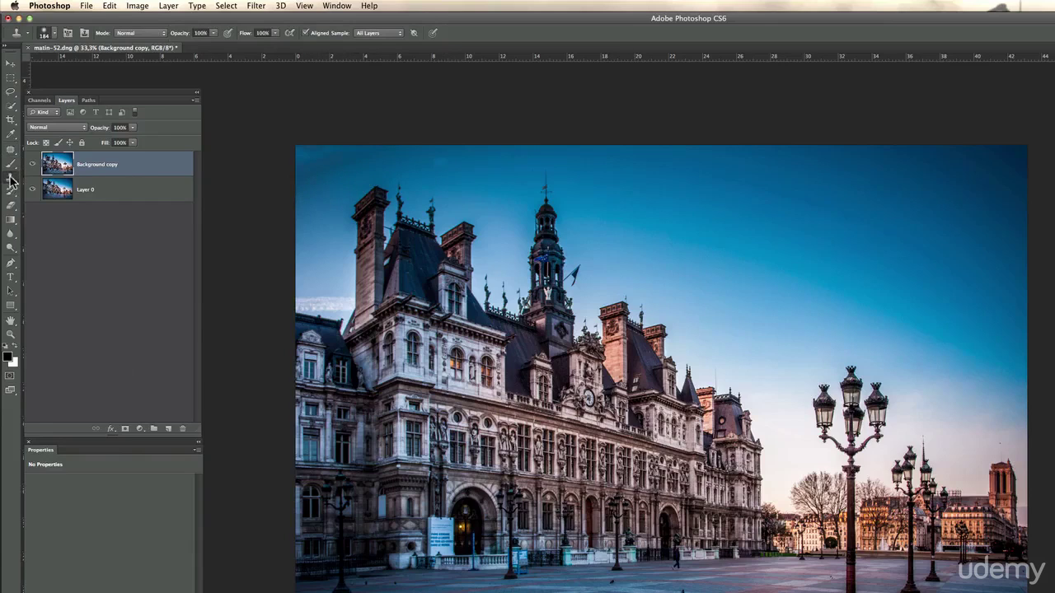
alt+click(318, 176)
click(546, 224)
key(super+z)
Step: Patch the top-left sky corner and the leftover gap again
click(11, 150)
mouse_move(354, 167)
mouse_down()
mouse_move(297, 183)
mouse_move(278, 158)
mouse_move(305, 139)
mouse_move(428, 136)
mouse_move(478, 142)
mouse_move(462, 163)
mouse_move(406, 151)
mouse_move(365, 166)
mouse_move(349, 157)
mouse_move(912, 187)
mouse_move(894, 168)
mouse_move(862, 163)
mouse_move(707, 161)
mouse_up()
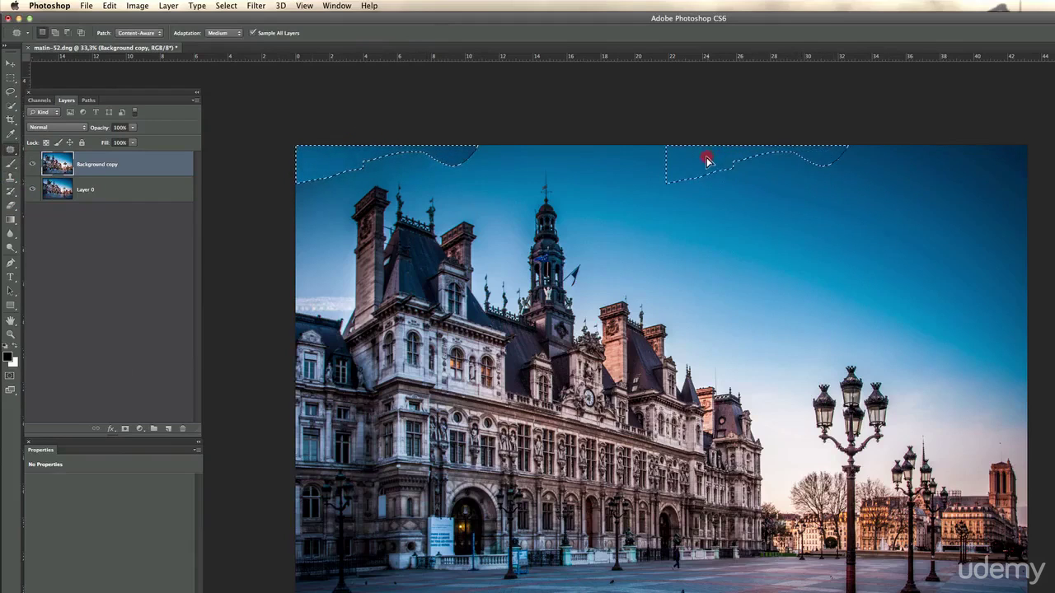
click(876, 224)
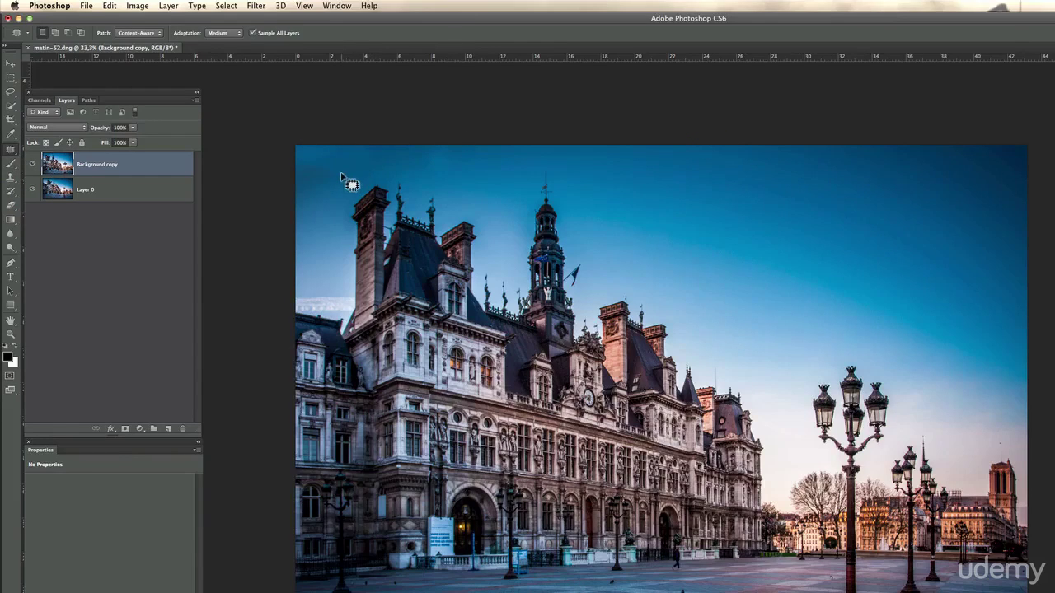
mouse_move(335, 164)
mouse_down()
mouse_move(290, 164)
mouse_move(352, 174)
mouse_move(320, 188)
mouse_up()
click(315, 206)
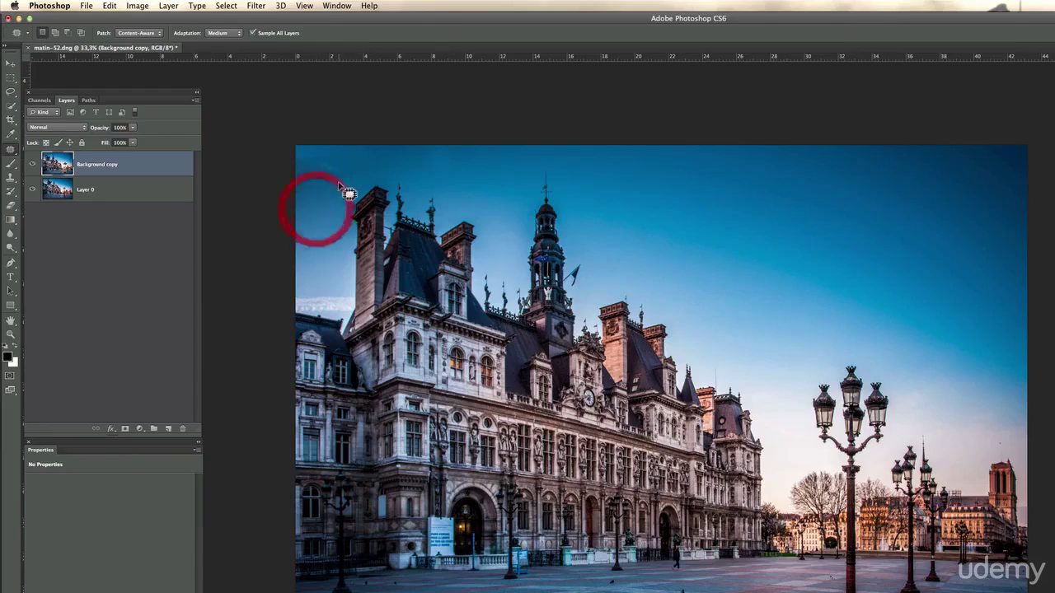
Step: Clone clean sky over the remaining corner remnants
key(s)
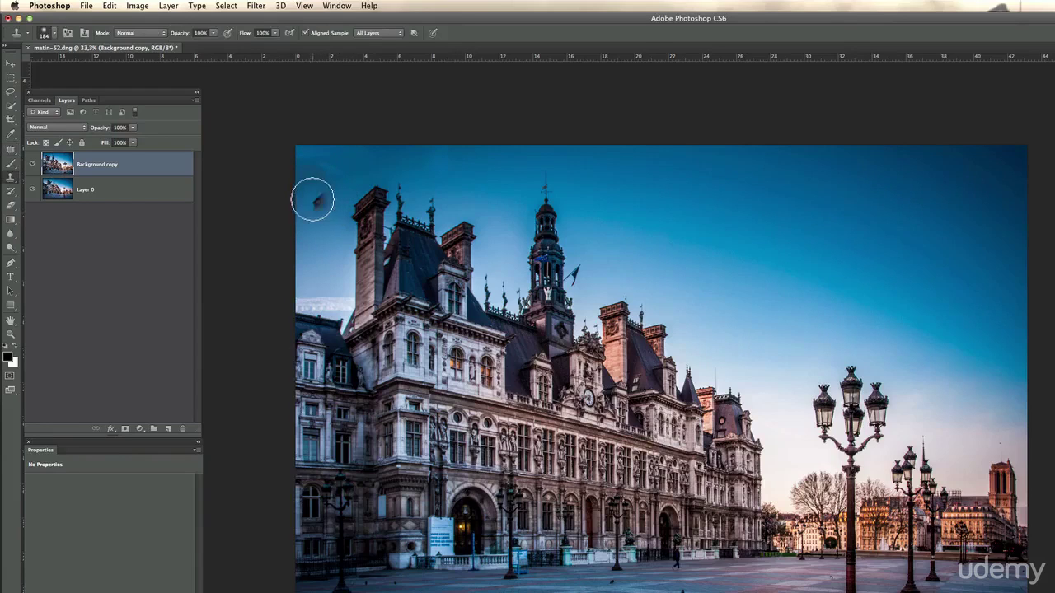
alt+click(325, 177)
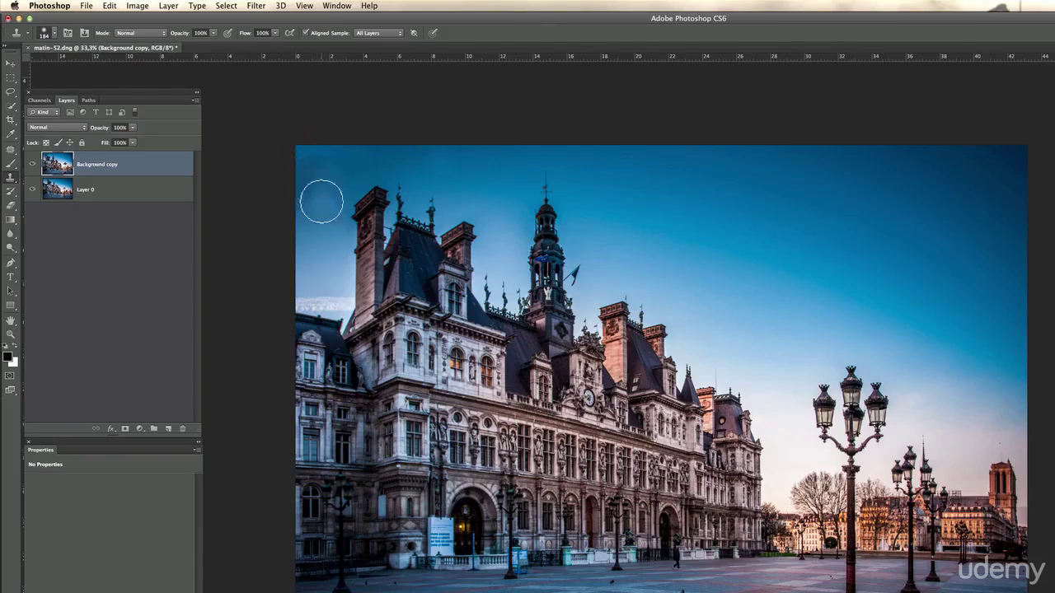
click(298, 164)
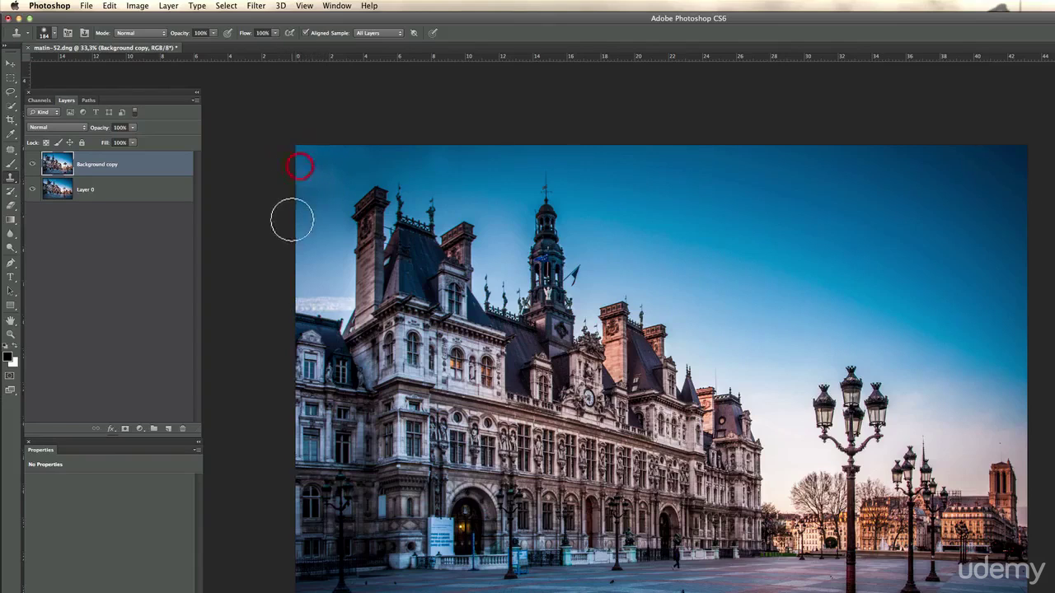
click(425, 152)
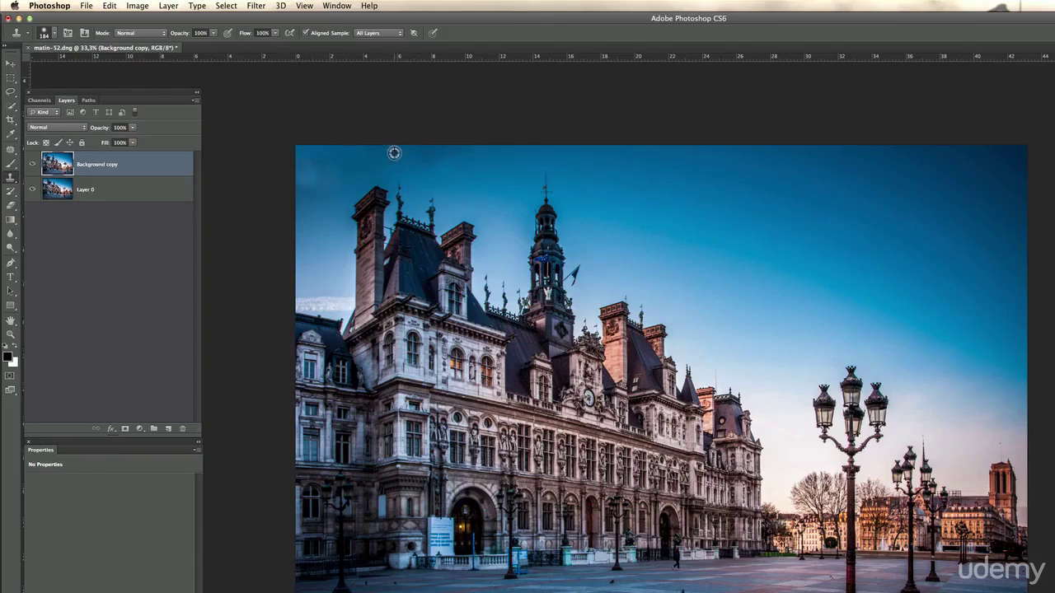
alt+click(354, 146)
Step: Duplicate Background copy and apply a Gaussian Blur of about 30 pixels to it
drag(129, 165, 168, 429)
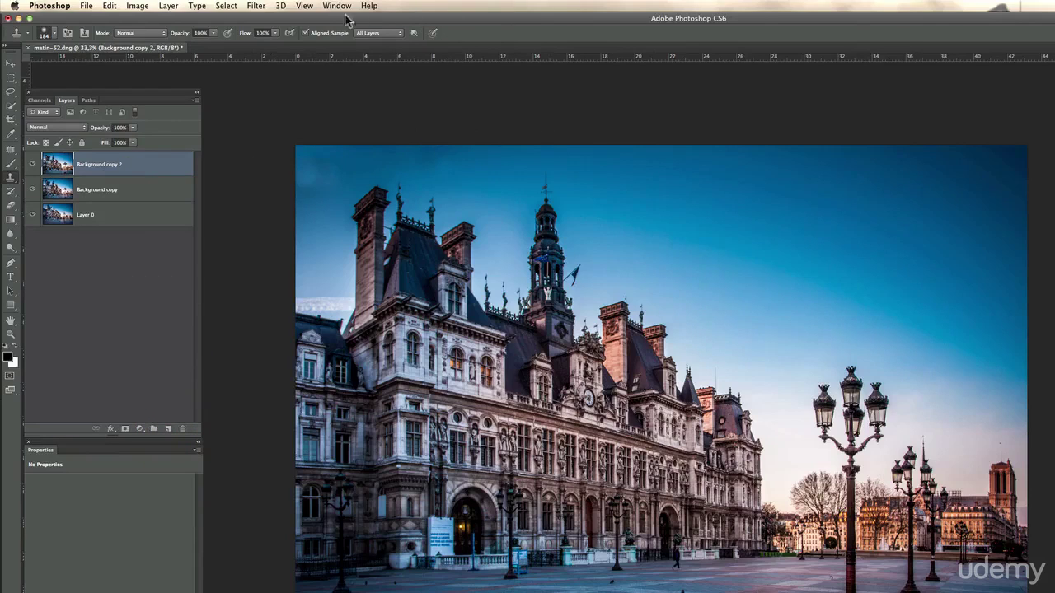
click(257, 5)
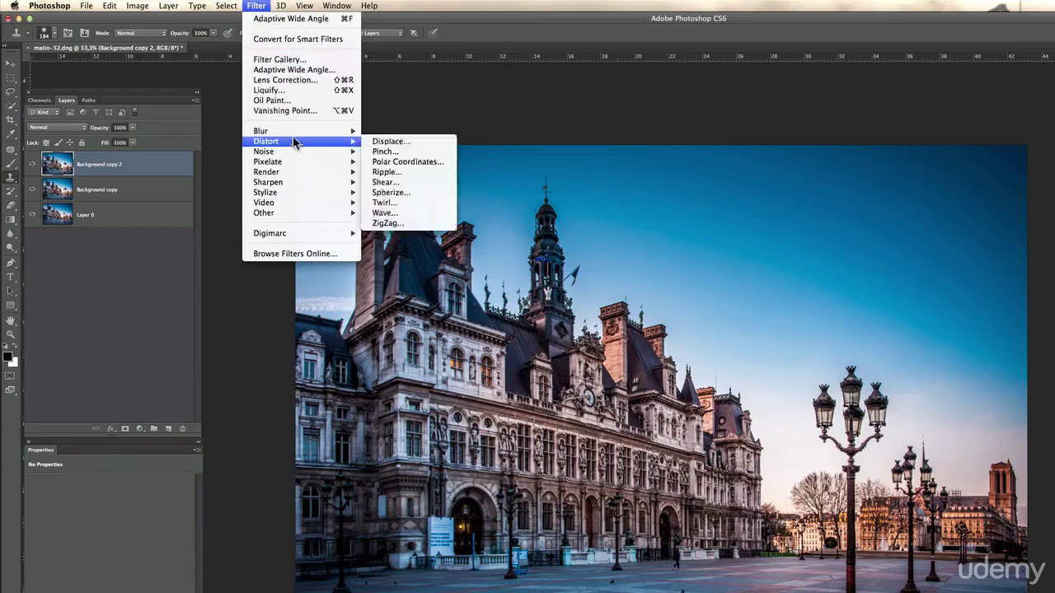
mouse_move(303, 135)
click(402, 212)
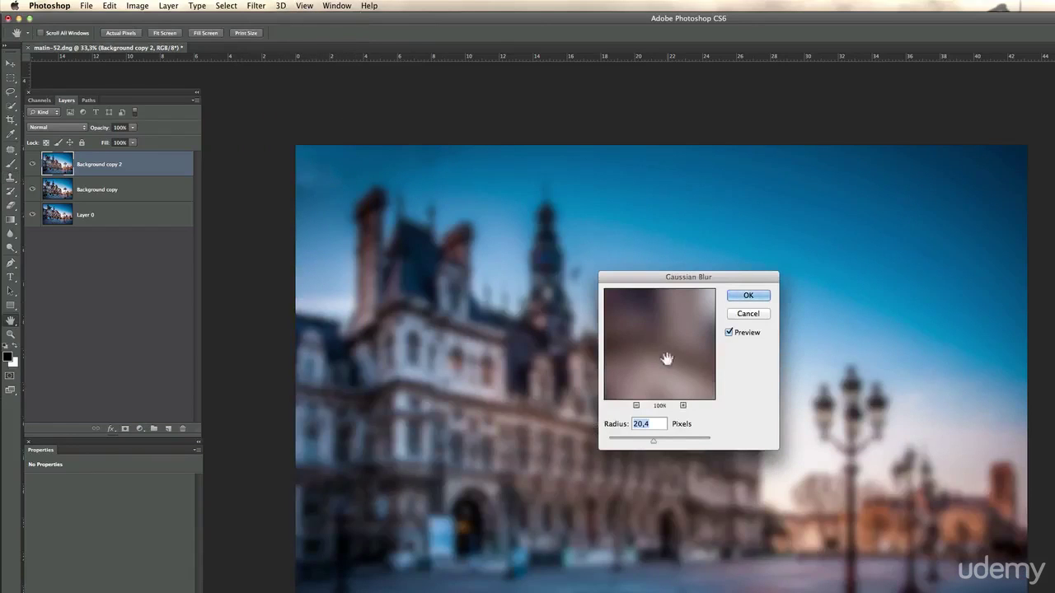
click(671, 439)
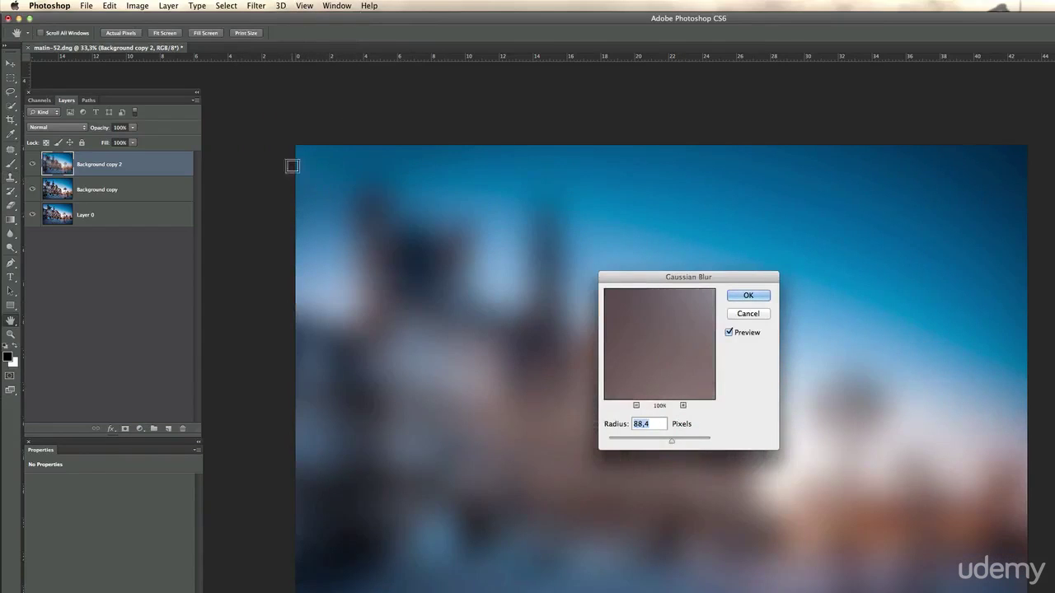
drag(670, 441, 657, 440)
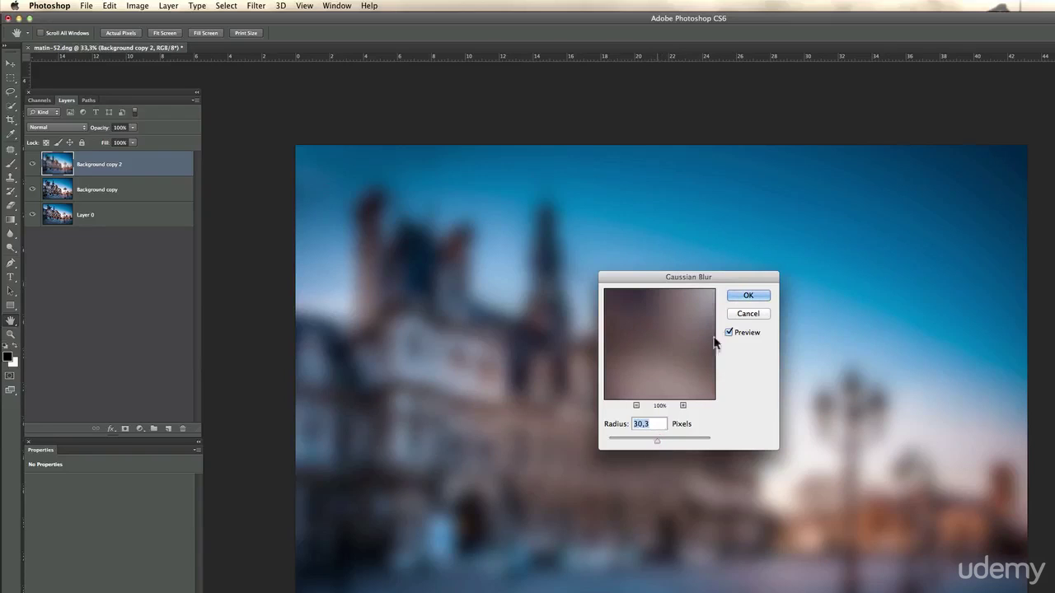
click(745, 296)
key(s)
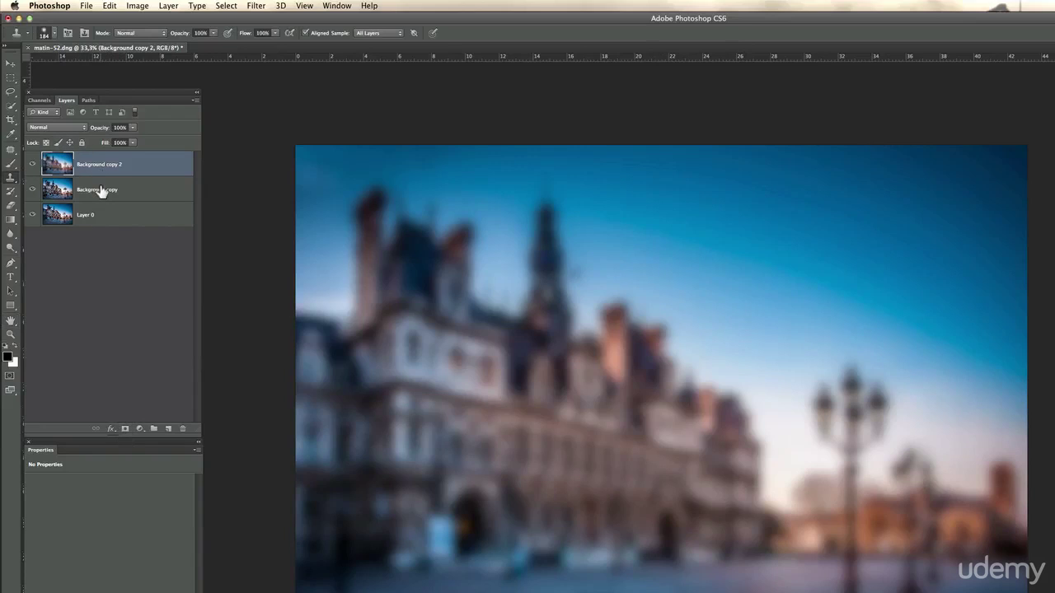
Step: Give the blurred layer a black mask, then merge it with Background copy
alt+click(125, 430)
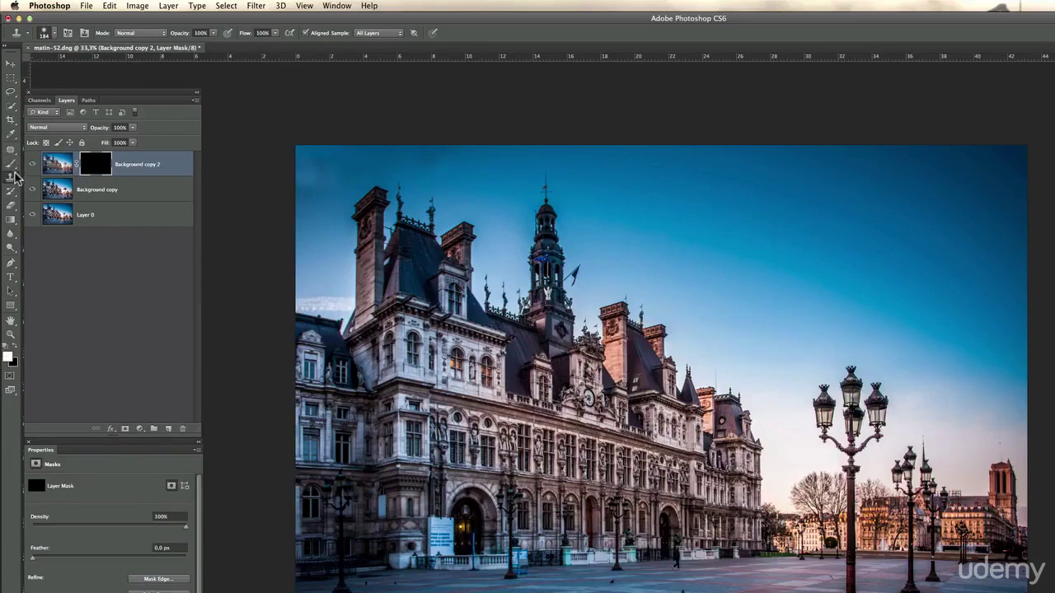
drag(11, 164, 114, 165)
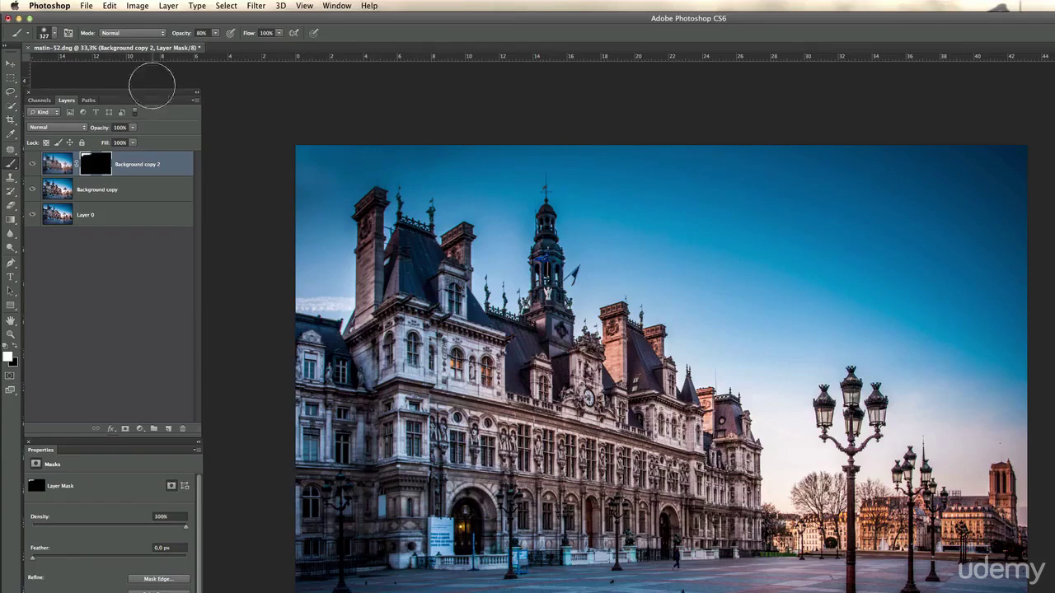
click(32, 165)
click(32, 165)
shift+click(136, 193)
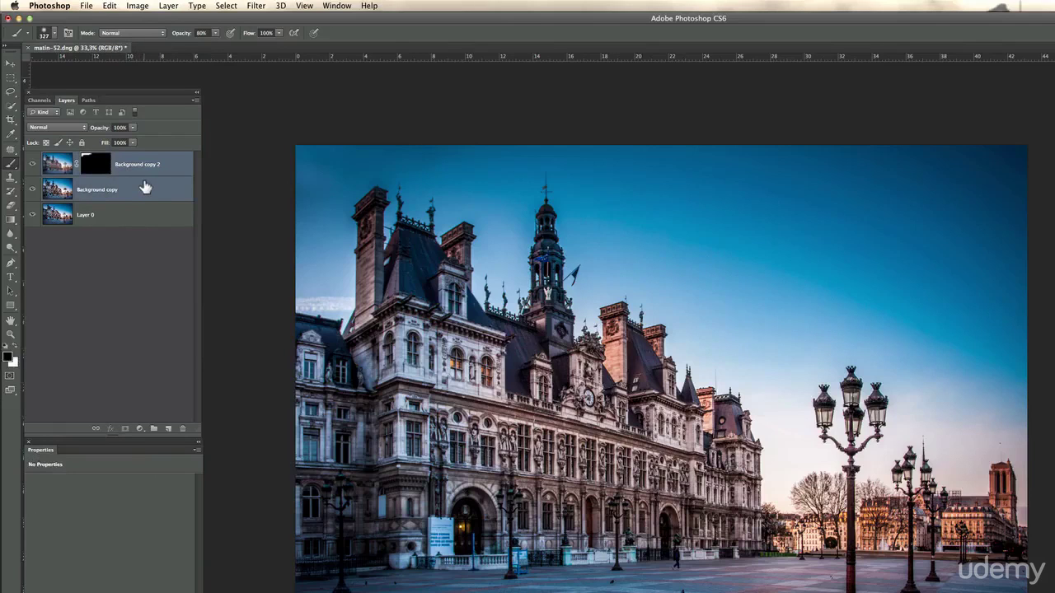
key(super+e)
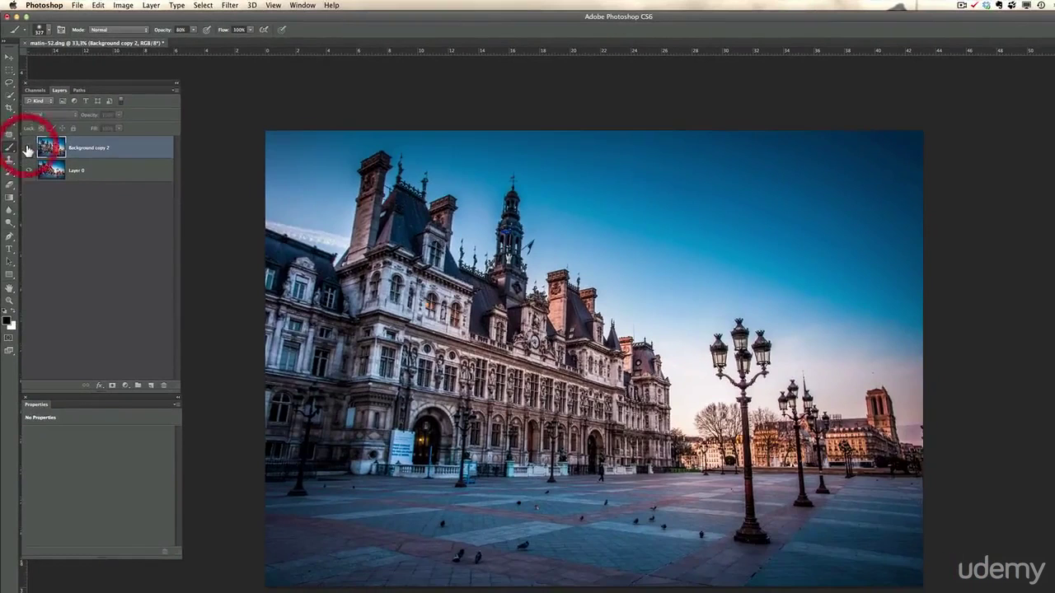
click(32, 165)
click(32, 166)
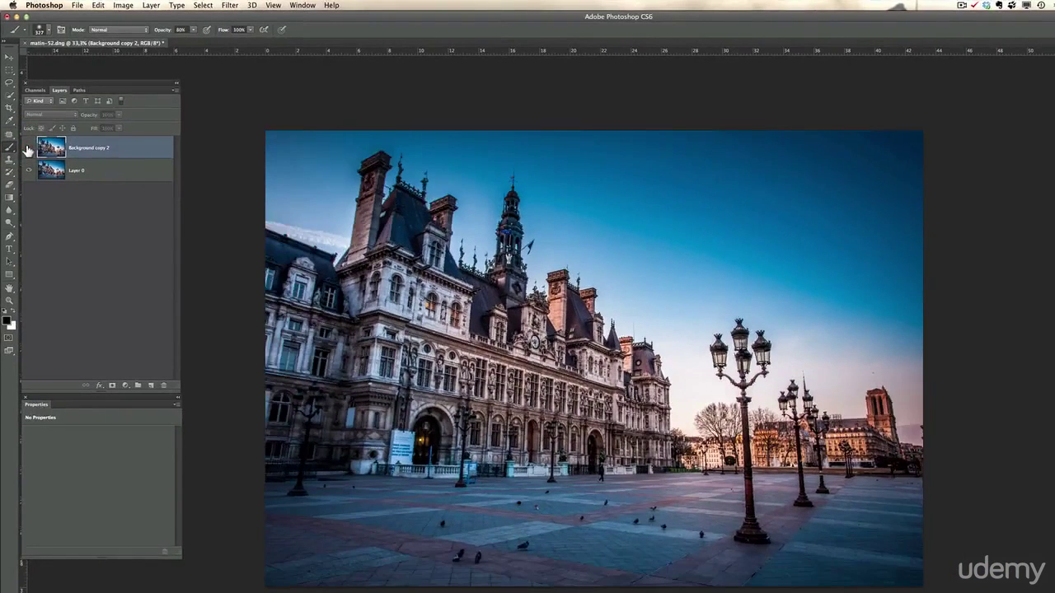
click(29, 148)
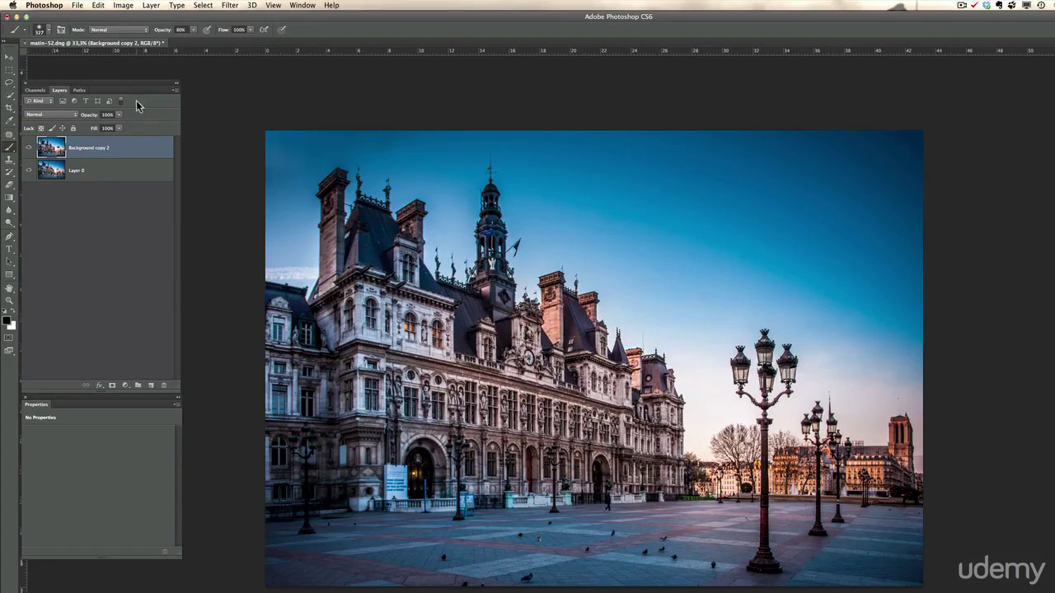
click(81, 12)
Step: Save as matin-52.psd in the Final results folder and close the document
click(115, 115)
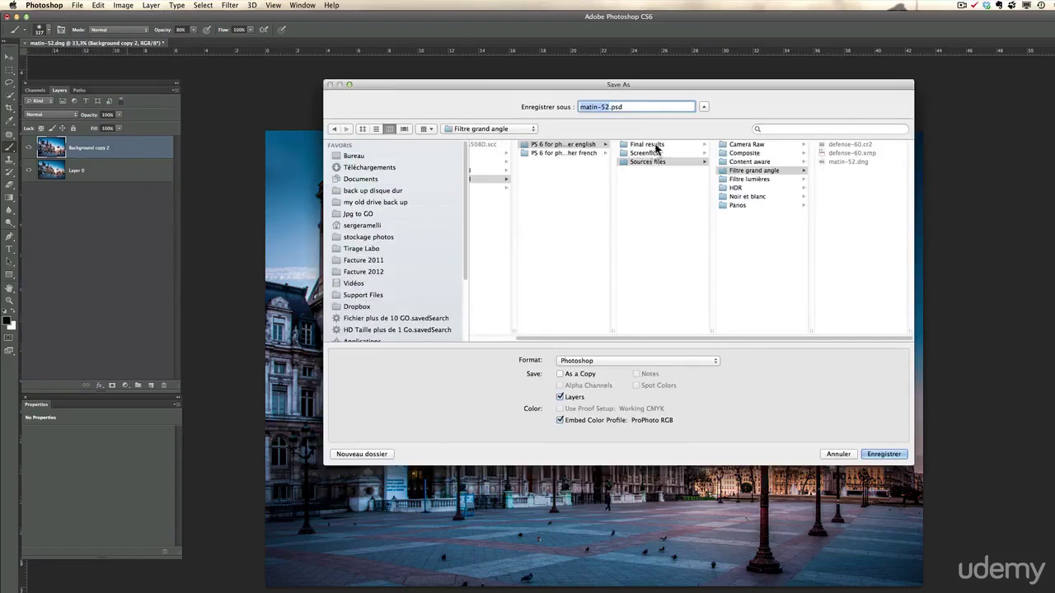
click(656, 149)
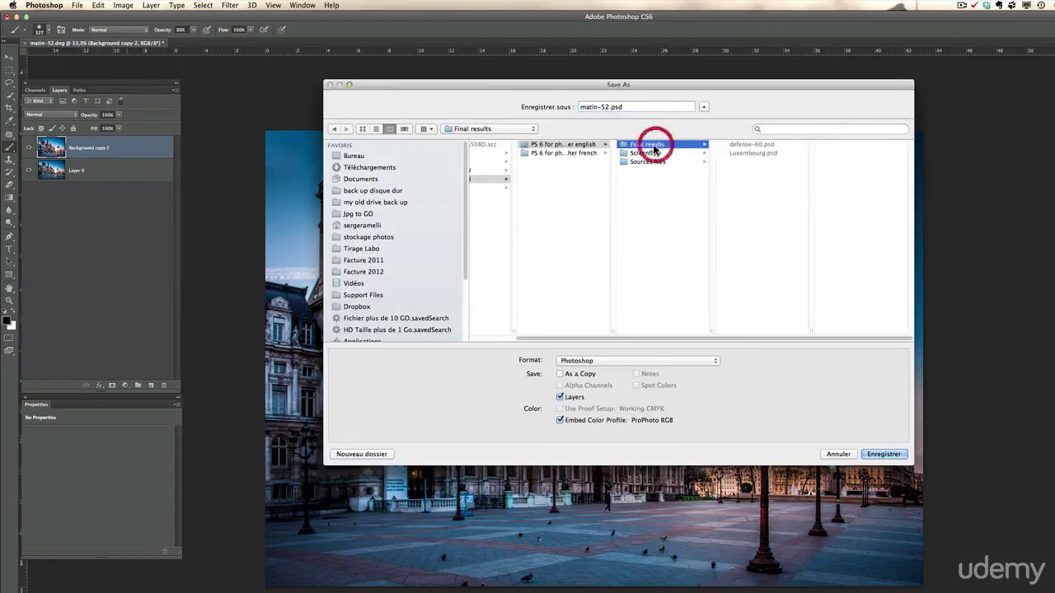
click(883, 454)
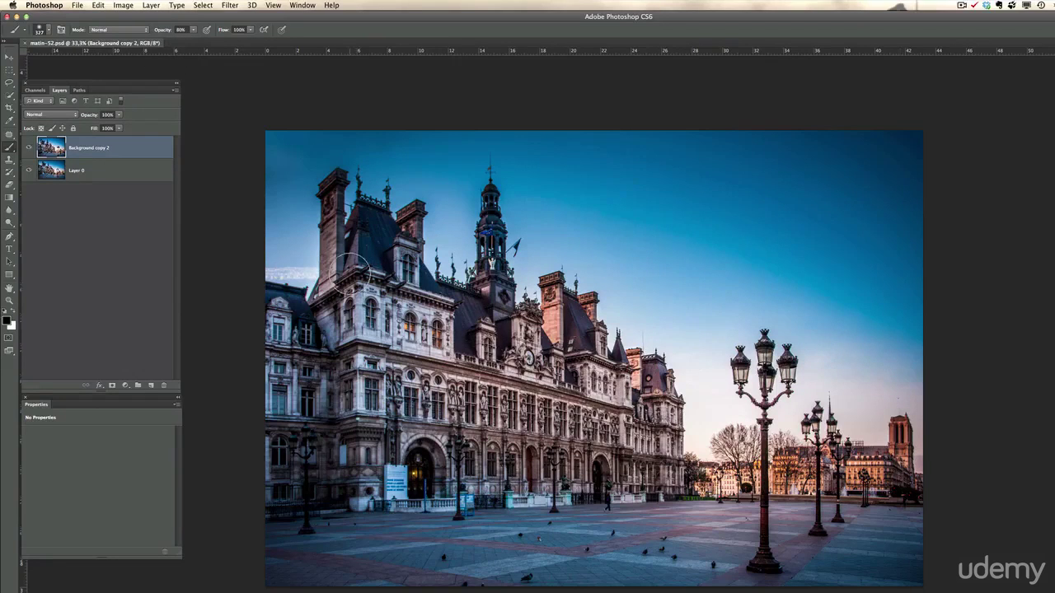
key(super+w)
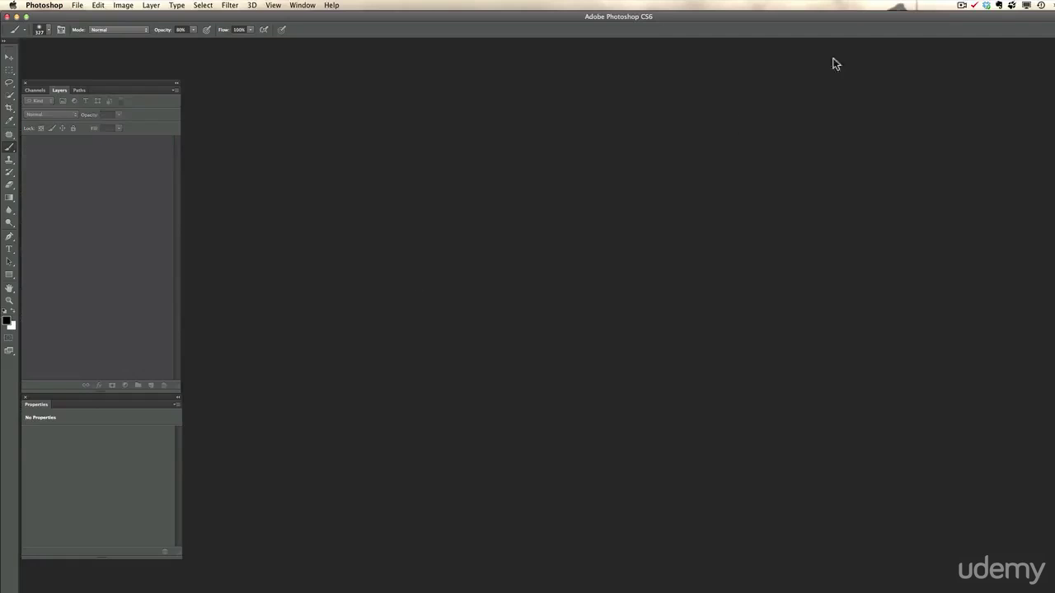
click(962, 6)
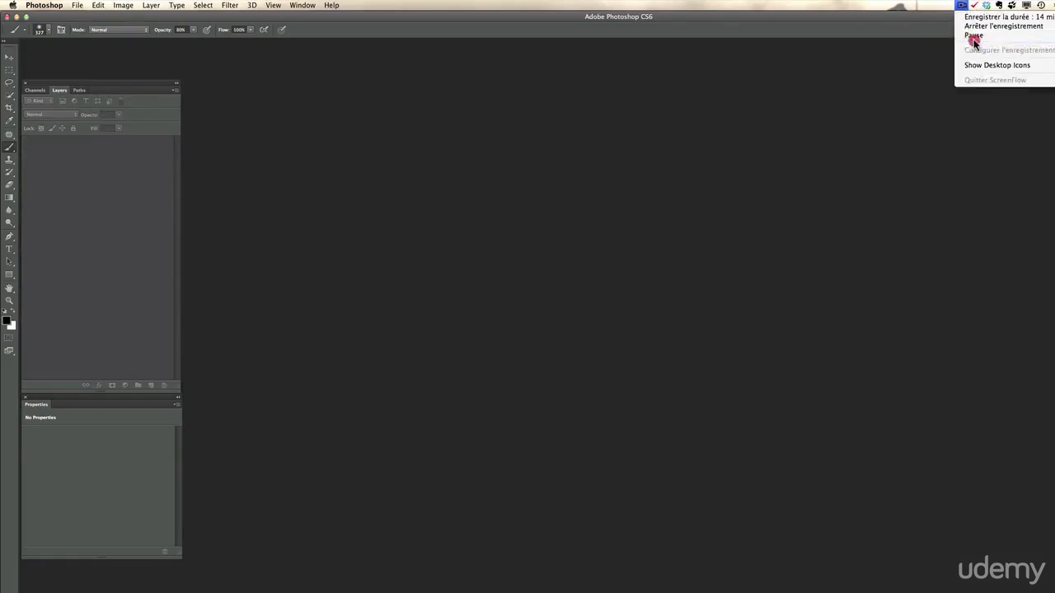